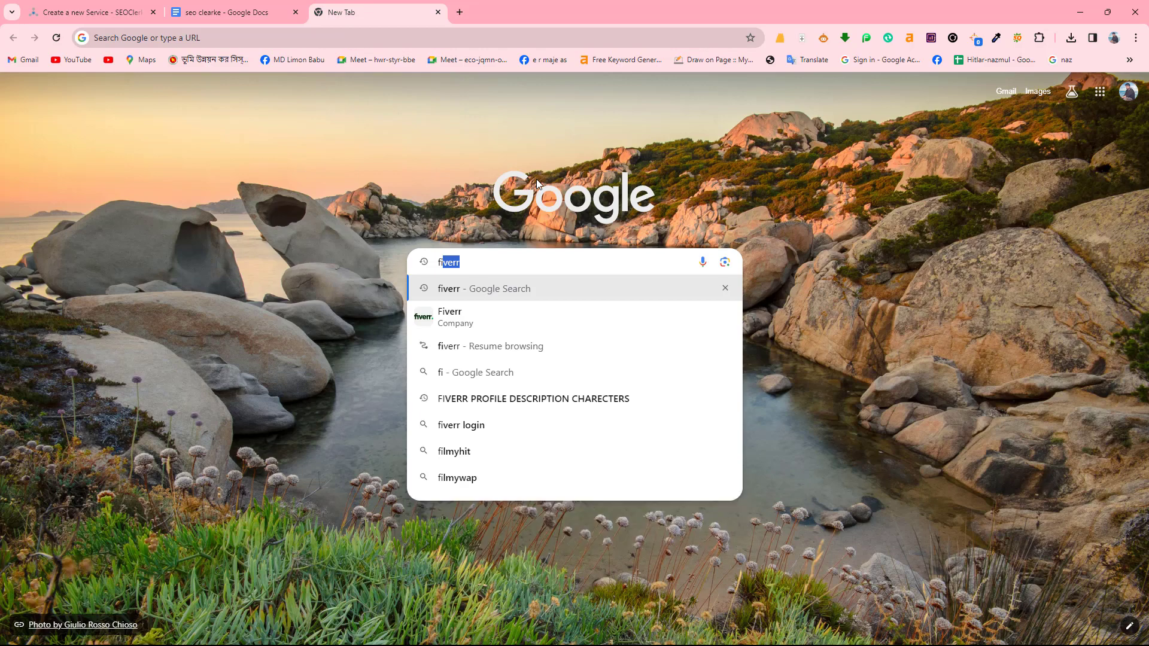
Step: Find Fiverr through a Google search, open its site and search its services for "on page seo"
{"action": "key", "text": "Return"}
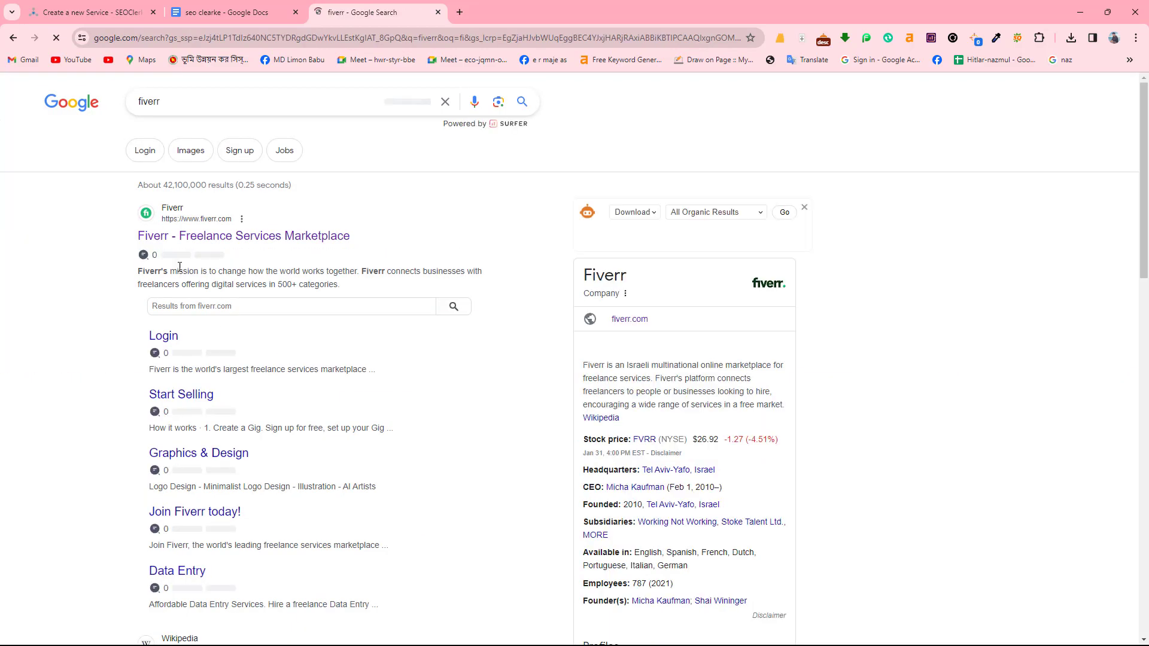
{"action": "left_click", "coordinate": [174, 256]}
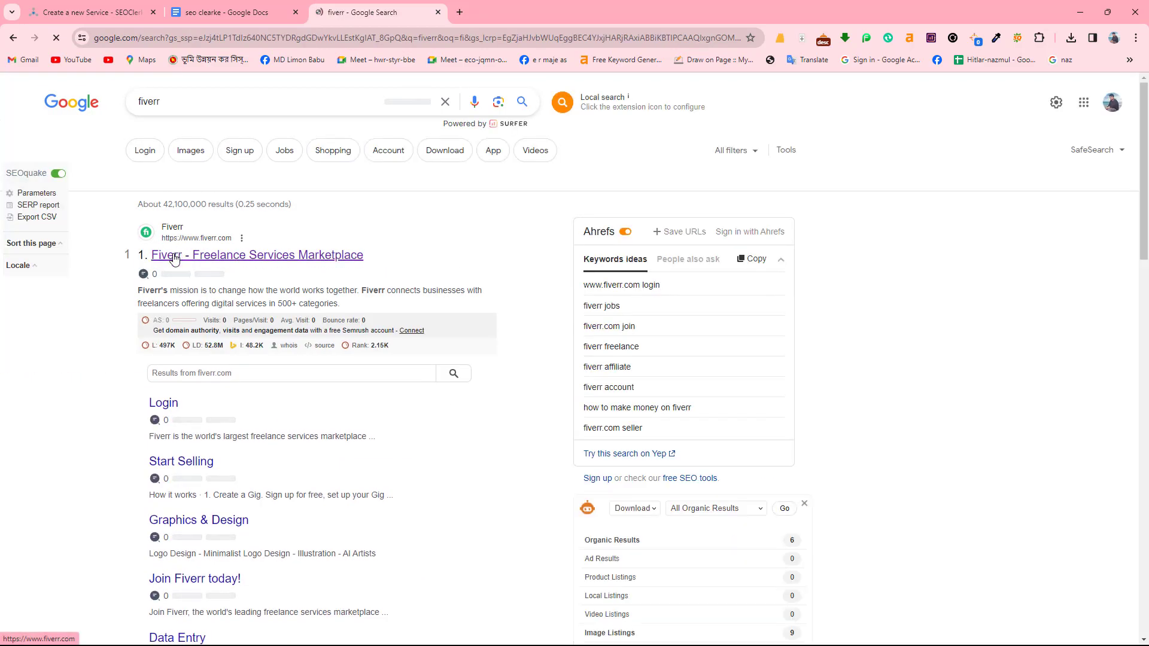
{"action": "type", "text": "o09"}
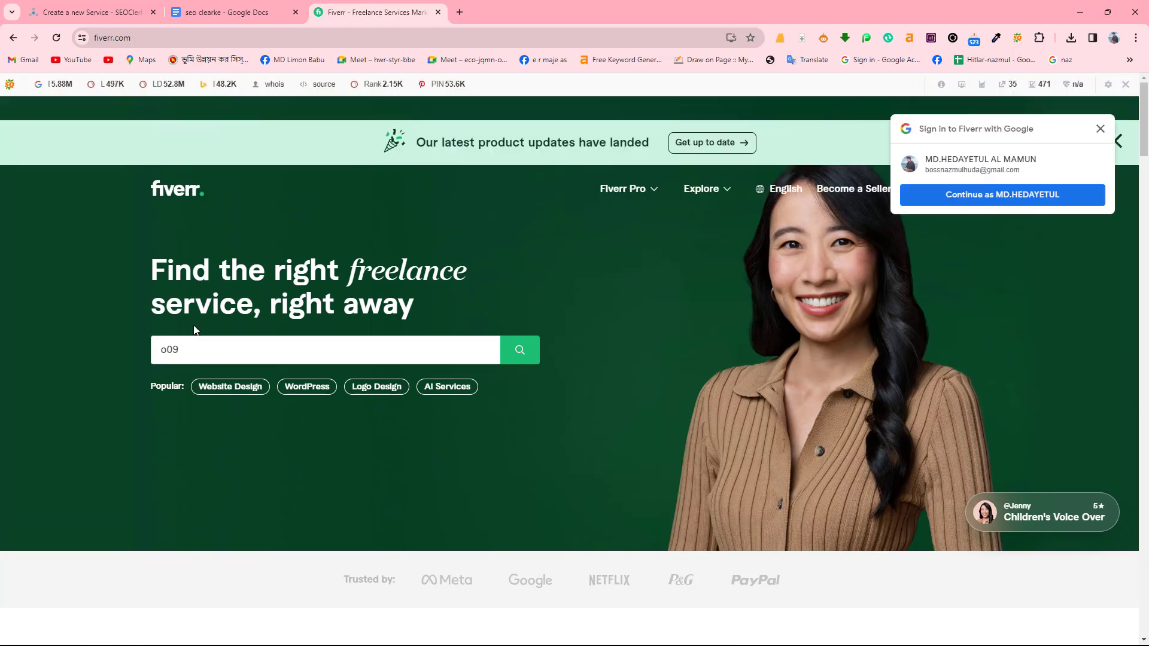
{"action": "left_click", "coordinate": [192, 350]}
{"action": "key", "text": "ctrl+a"}
{"action": "type", "text": "o"}
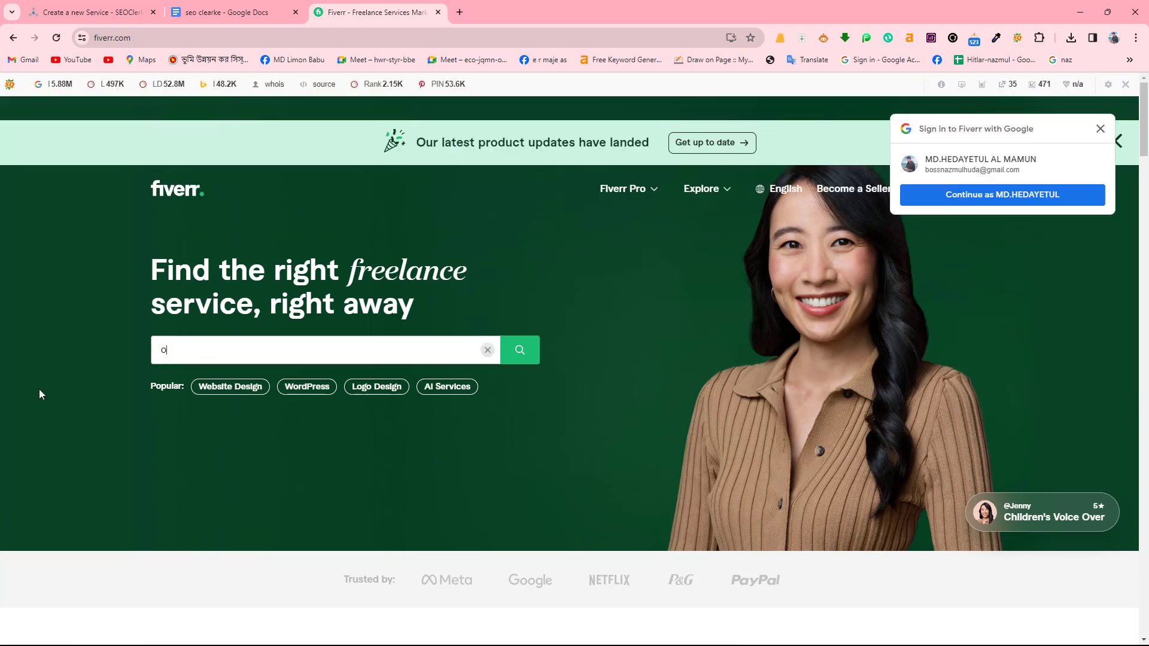
{"action": "type", "text": "n pag"}
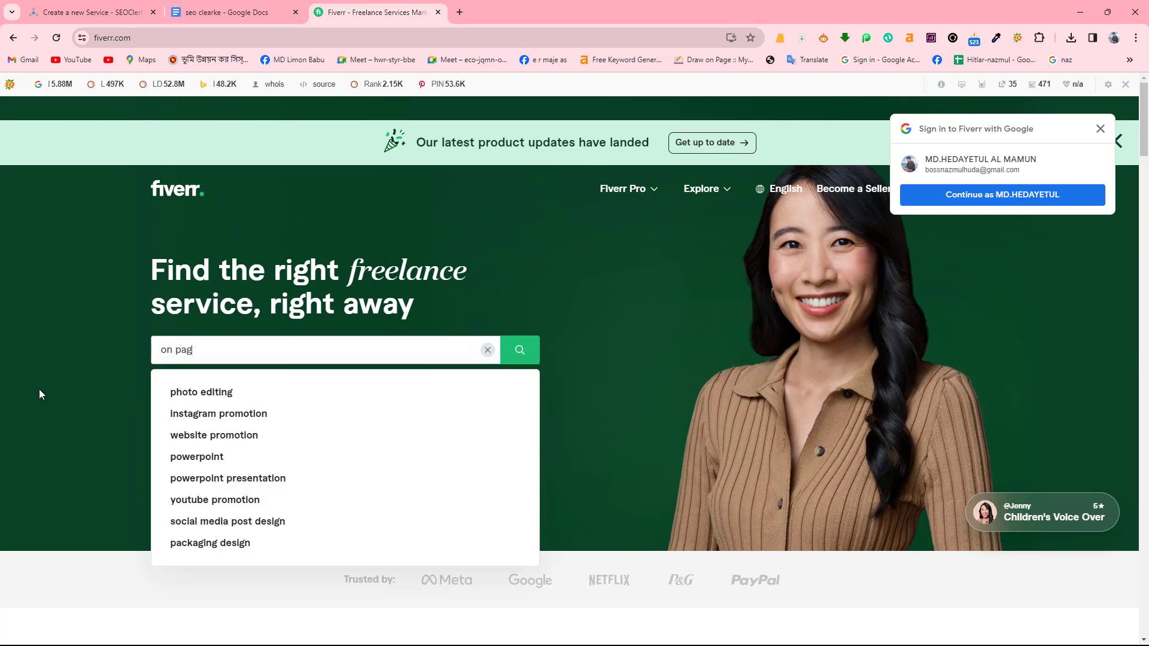
{"action": "type", "text": "e seo"}
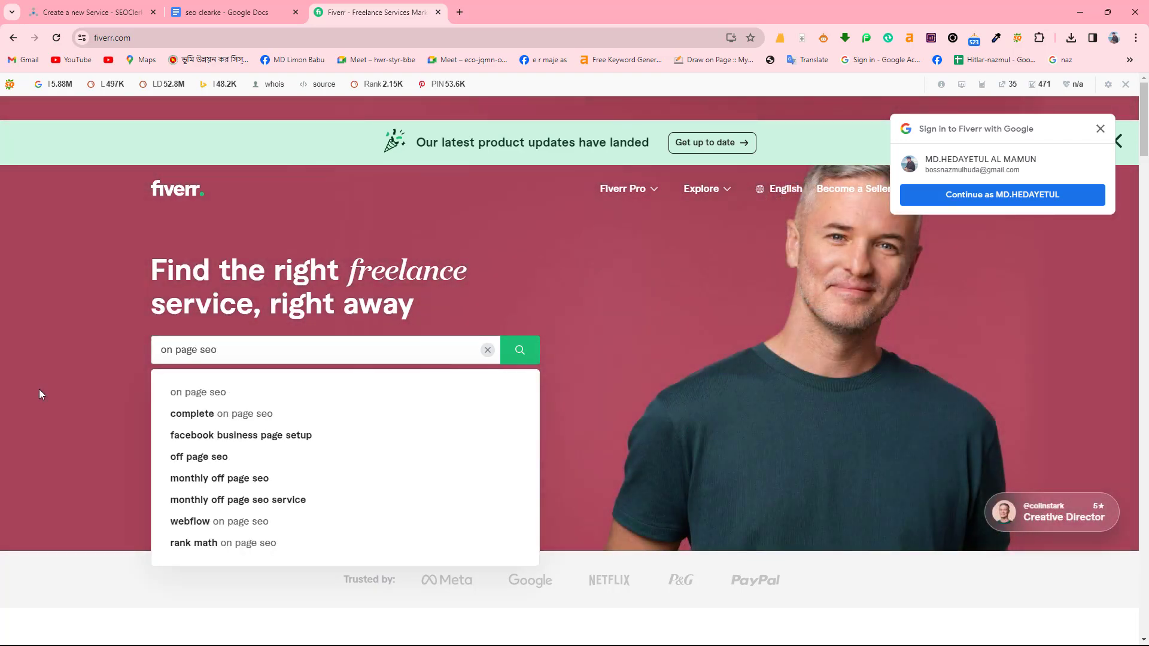
{"action": "key", "text": "Return"}
Step: Open the gig offering technical complete onpage SEO for wordpress, shopify, wix and examine its full description and listed optimizations
{"action": "scroll", "coordinate": [389, 449], "scroll_direction": "down", "scroll_amount": 4}
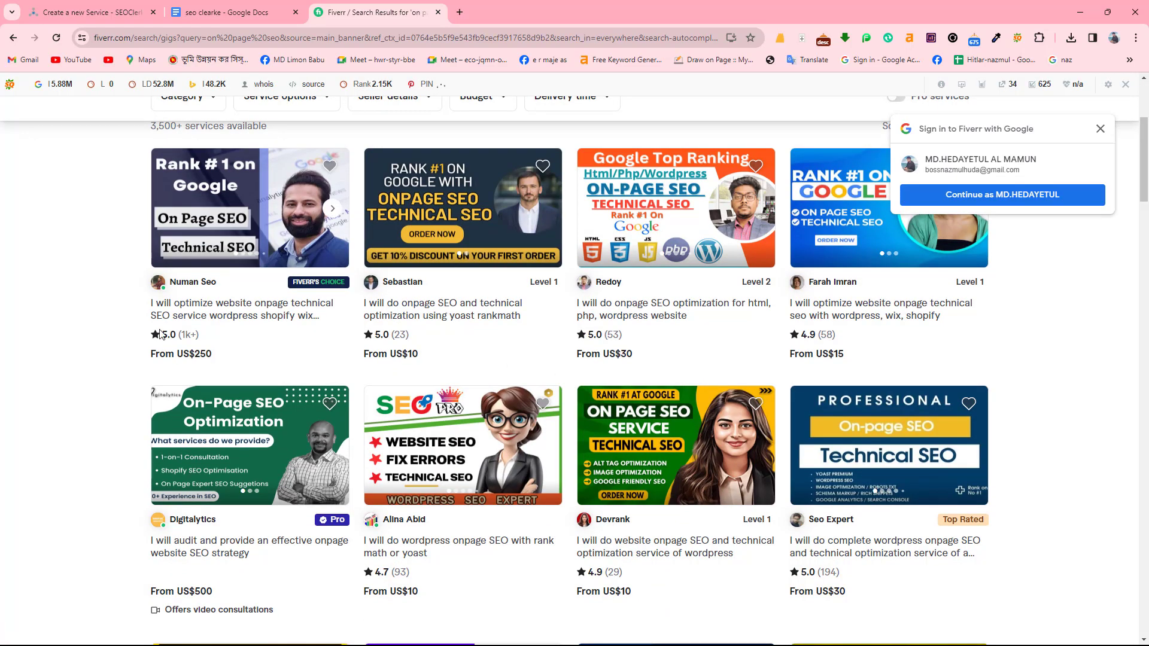
{"action": "scroll", "coordinate": [297, 381], "scroll_direction": "down", "scroll_amount": 5}
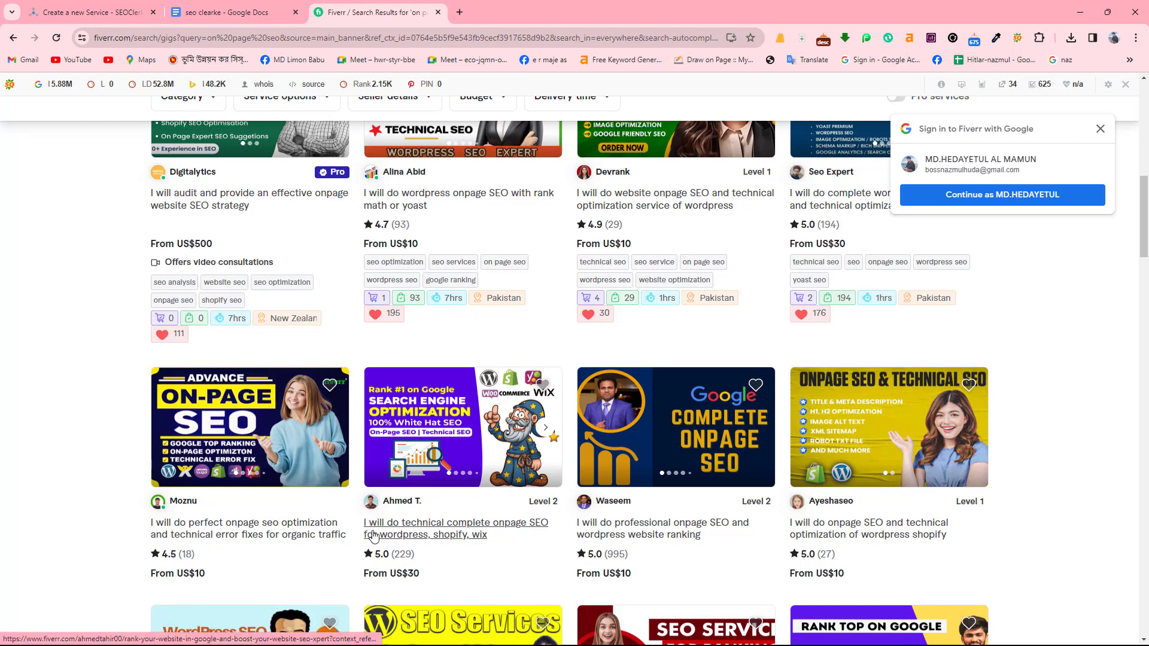
{"action": "left_click", "coordinate": [372, 535]}
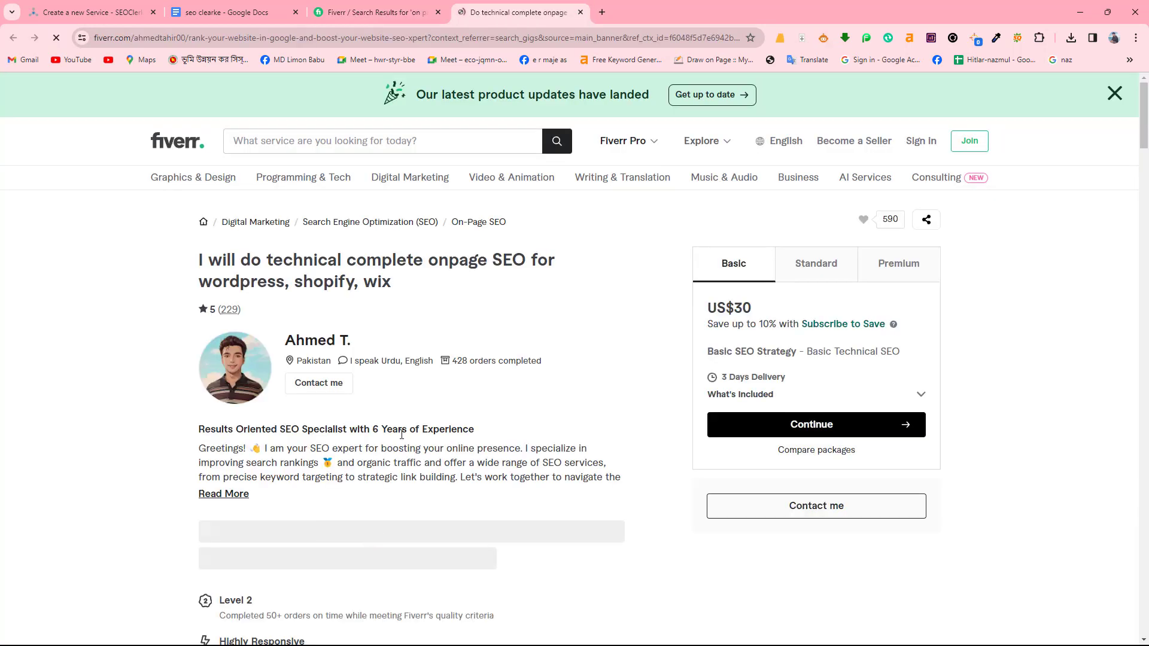
{"action": "scroll", "coordinate": [401, 435], "scroll_direction": "down", "scroll_amount": 8}
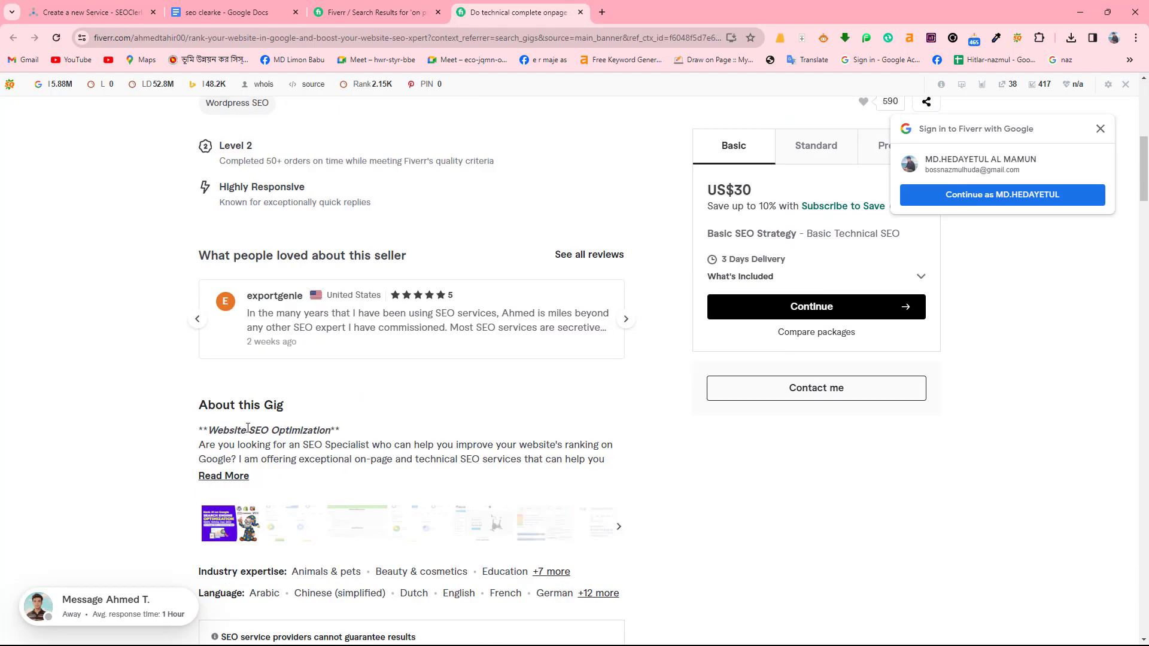
{"action": "left_click", "coordinate": [226, 476]}
{"action": "scroll", "coordinate": [226, 467], "scroll_direction": "down", "scroll_amount": 5}
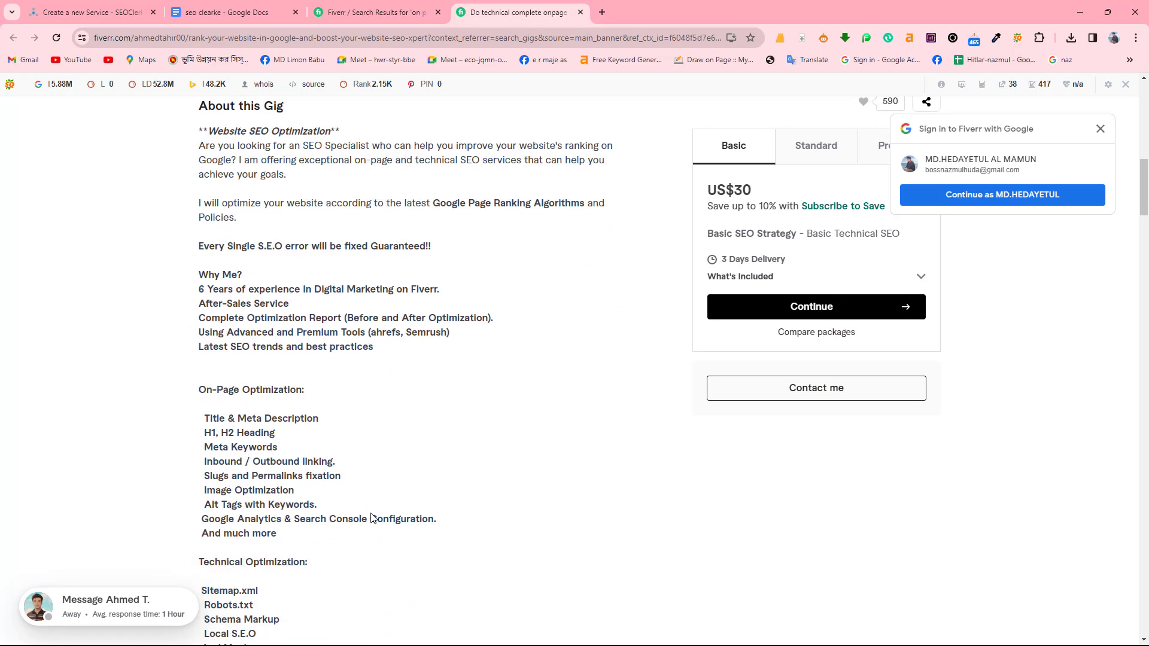
{"action": "left_click_drag", "start_coordinate": [188, 246], "coordinate": [378, 608]}
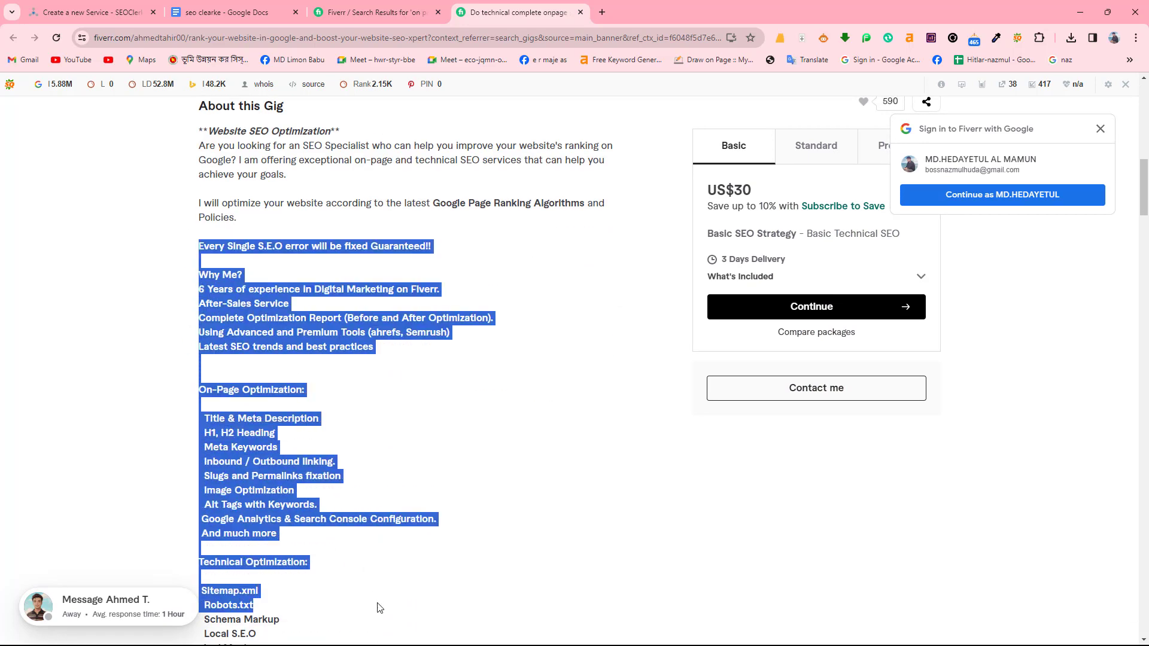
{"action": "left_click", "coordinate": [240, 518]}
{"action": "left_click_drag", "start_coordinate": [202, 447], "coordinate": [287, 450]}
{"action": "left_click", "coordinate": [287, 450]}
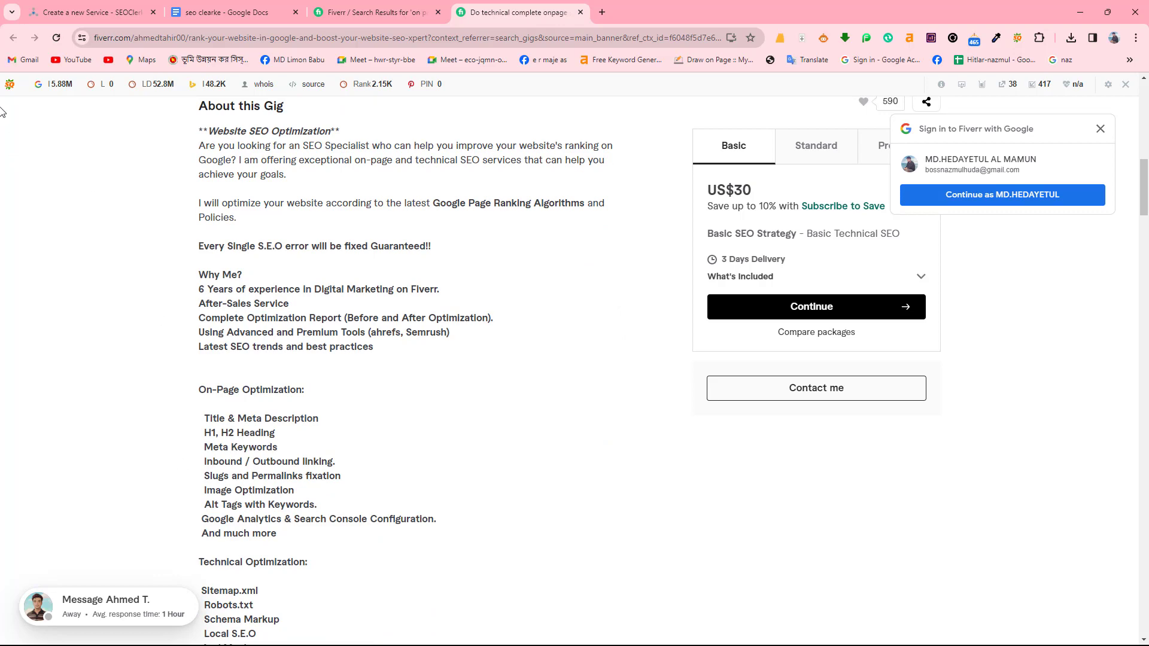
Step: Return to the Fiverr search results and browse the other on-page SEO gigs
{"action": "left_click", "coordinate": [407, 9]}
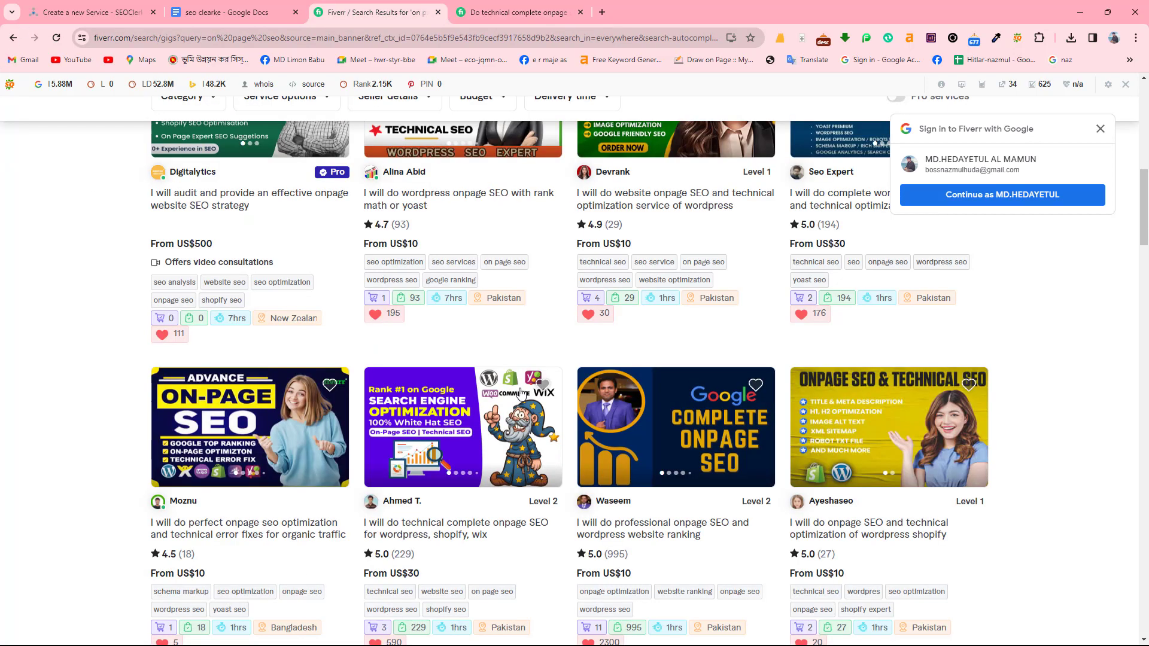
{"action": "scroll", "coordinate": [625, 429], "scroll_direction": "down", "scroll_amount": 2}
{"action": "scroll", "coordinate": [624, 429], "scroll_direction": "up", "scroll_amount": 6}
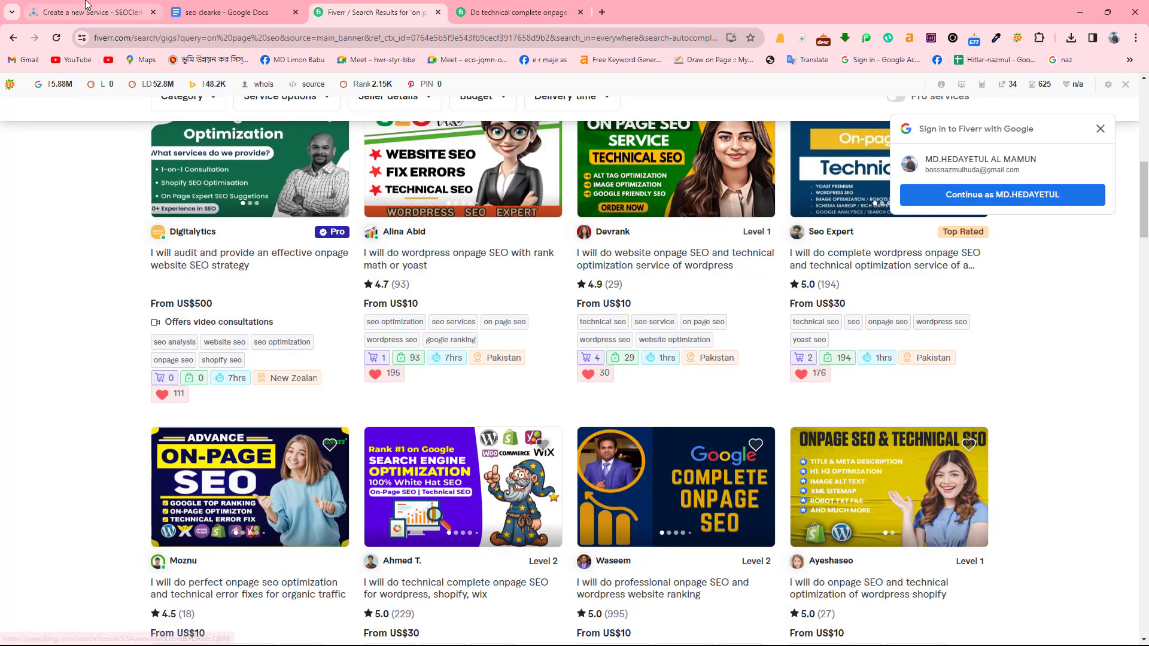
Step: Switch to the seo clearke document in Google Docs and review the prepared service title and description
{"action": "key", "text": "ctrl+1"}
{"action": "left_click", "coordinate": [287, 6]}
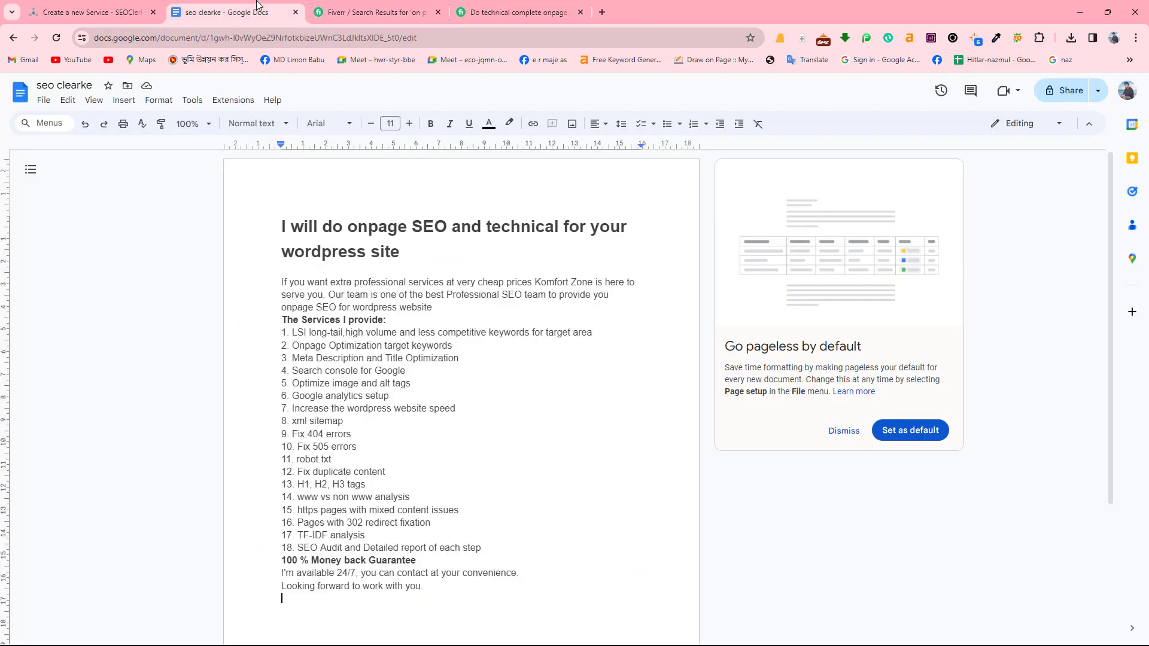
{"action": "left_click_drag", "start_coordinate": [281, 252], "coordinate": [348, 256]}
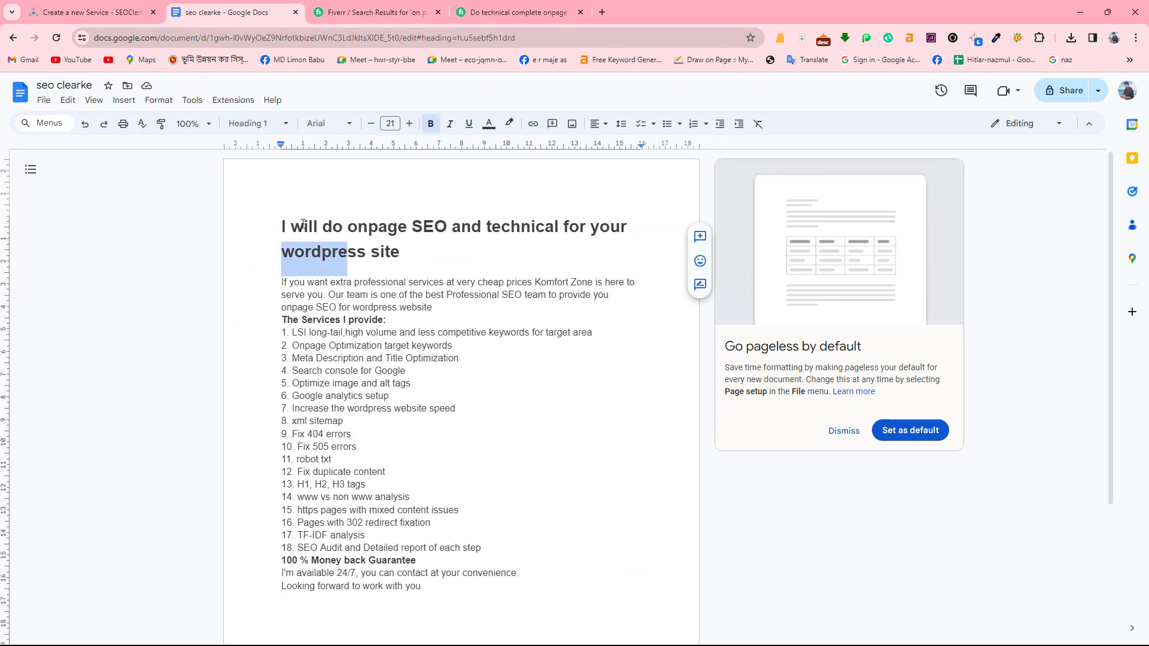
{"action": "left_click_drag", "start_coordinate": [283, 226], "coordinate": [495, 583]}
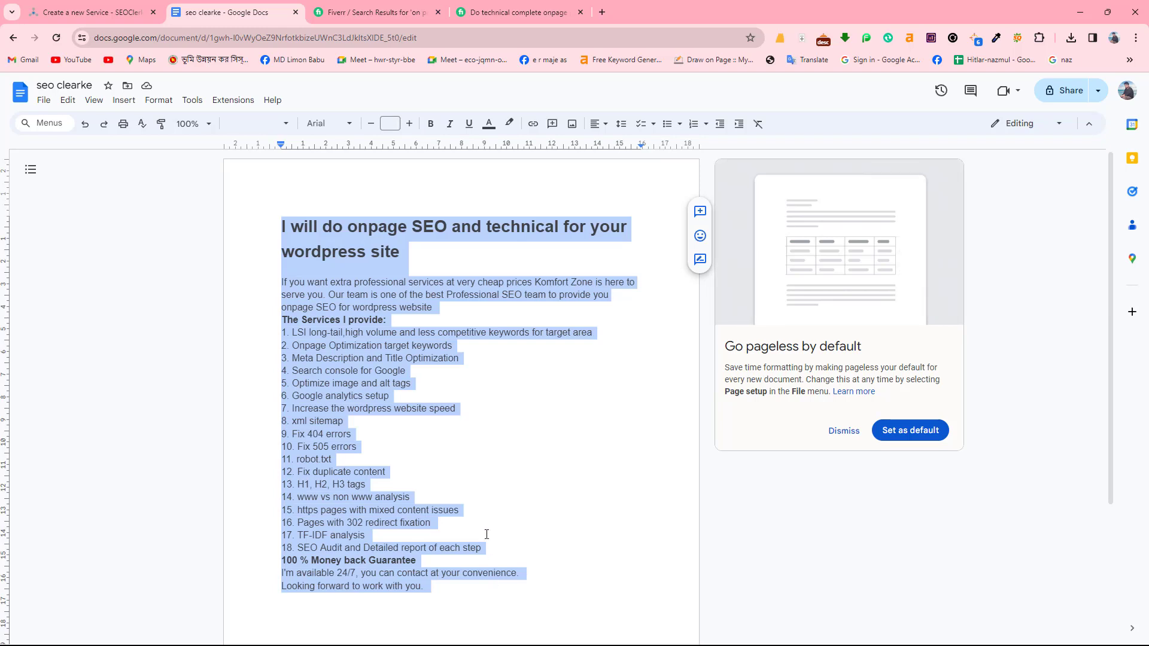
{"action": "left_click", "coordinate": [103, 7]}
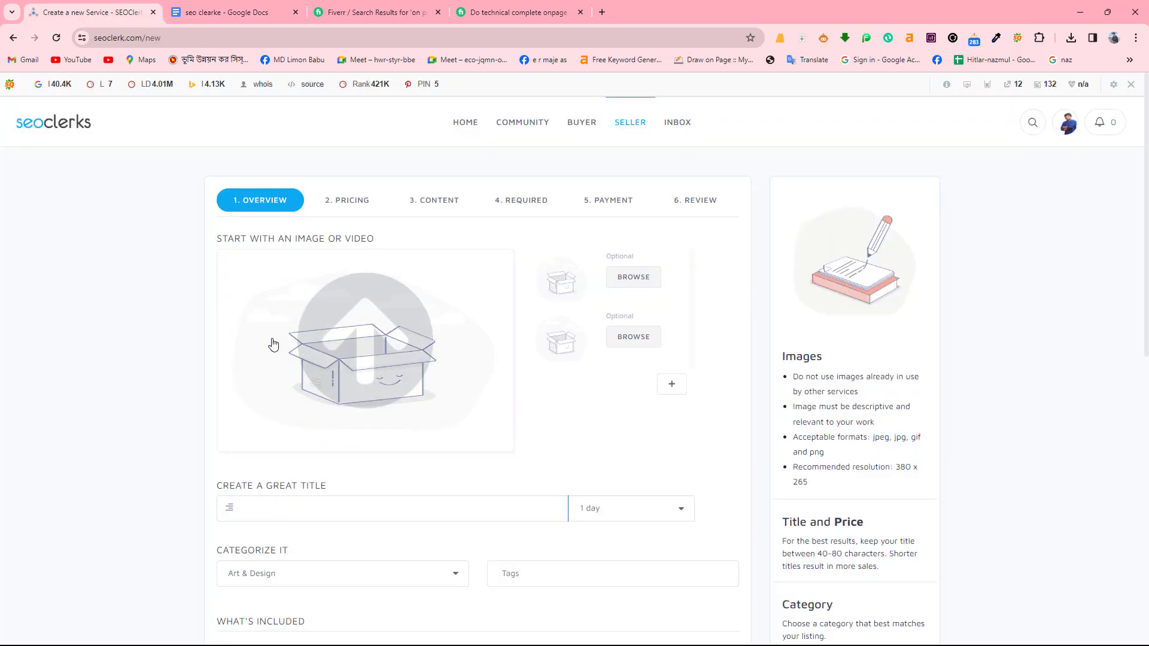
{"action": "left_click_drag", "start_coordinate": [219, 238], "coordinate": [377, 235]}
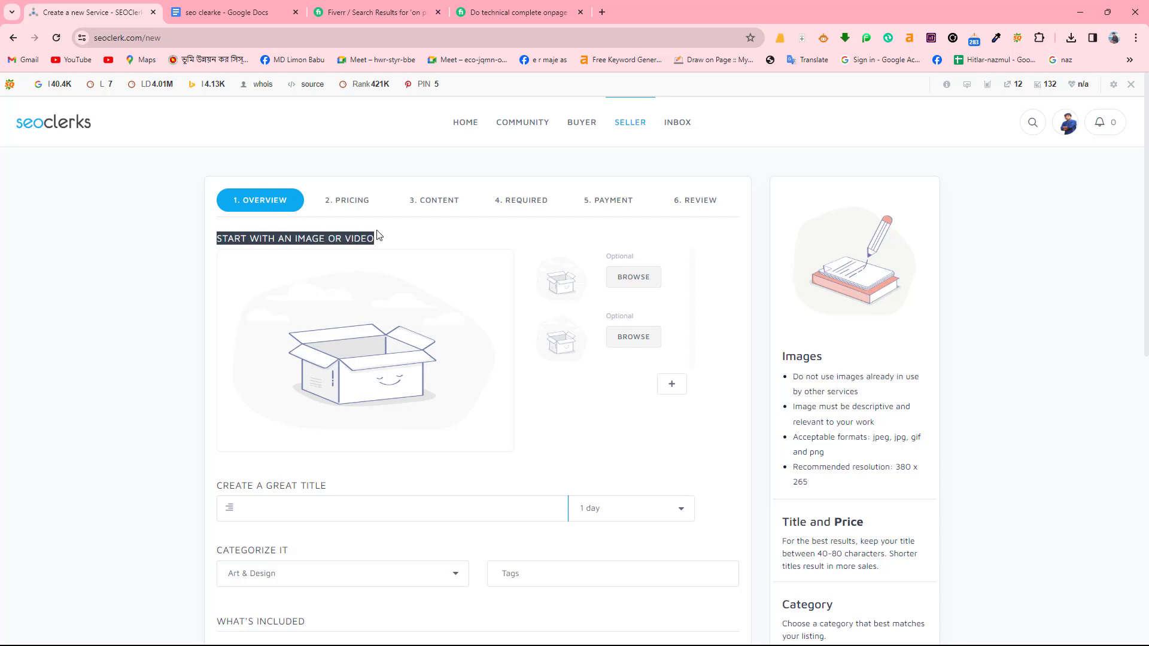
{"action": "left_click", "coordinate": [377, 236]}
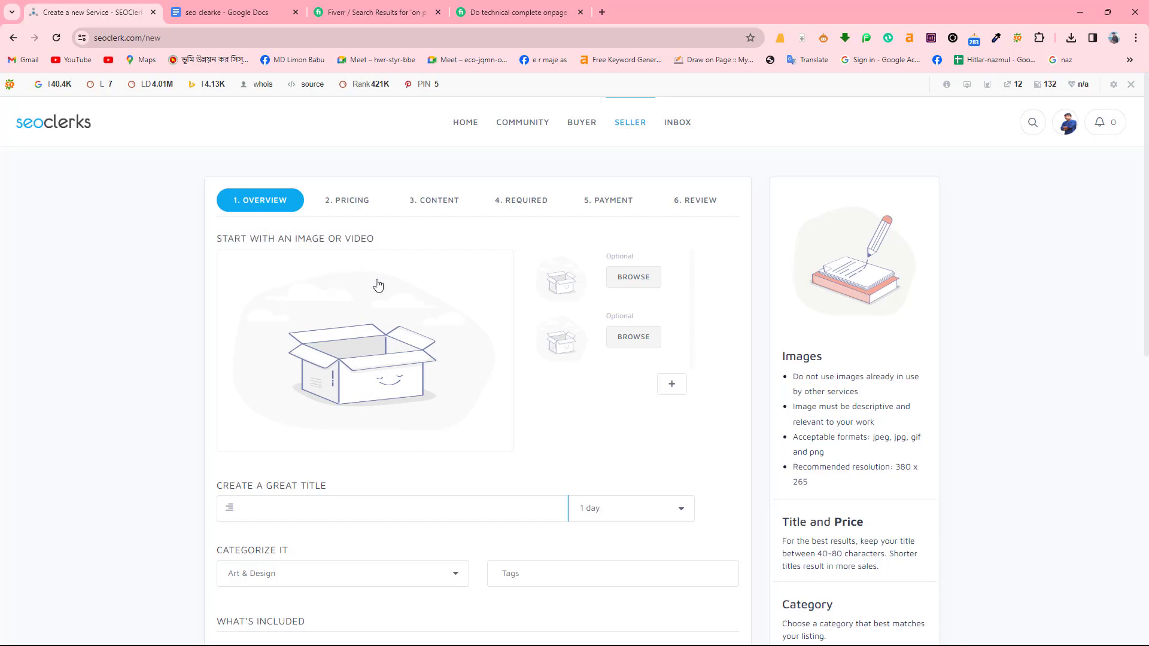
{"action": "left_click", "coordinate": [355, 343]}
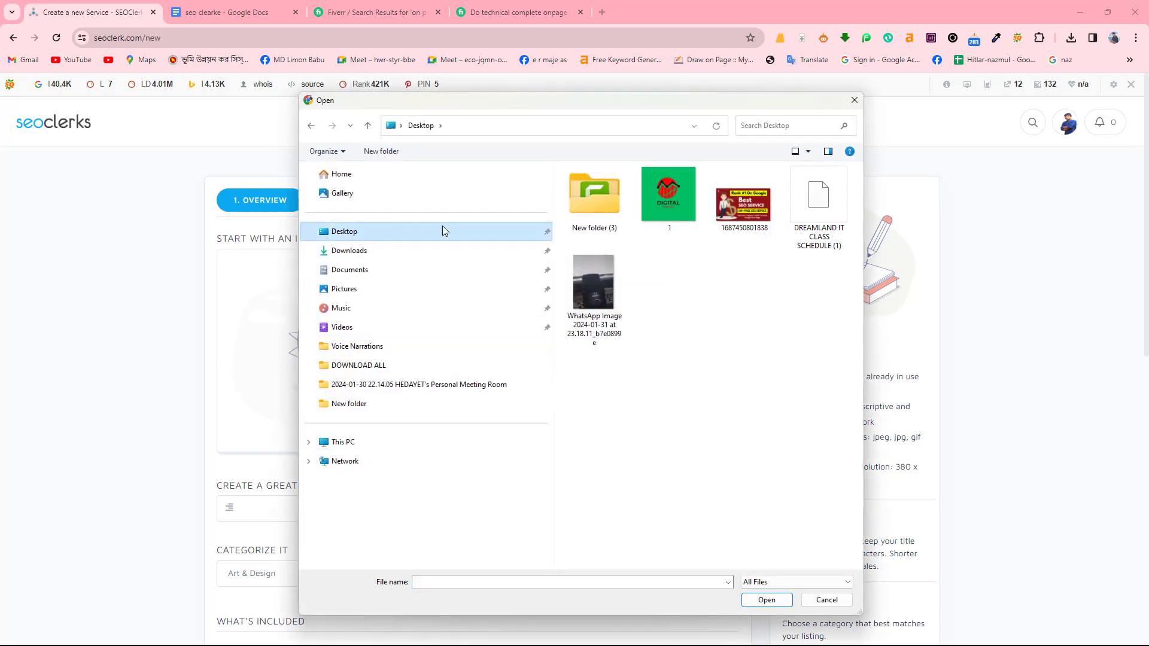
{"action": "double_click", "coordinate": [738, 217]}
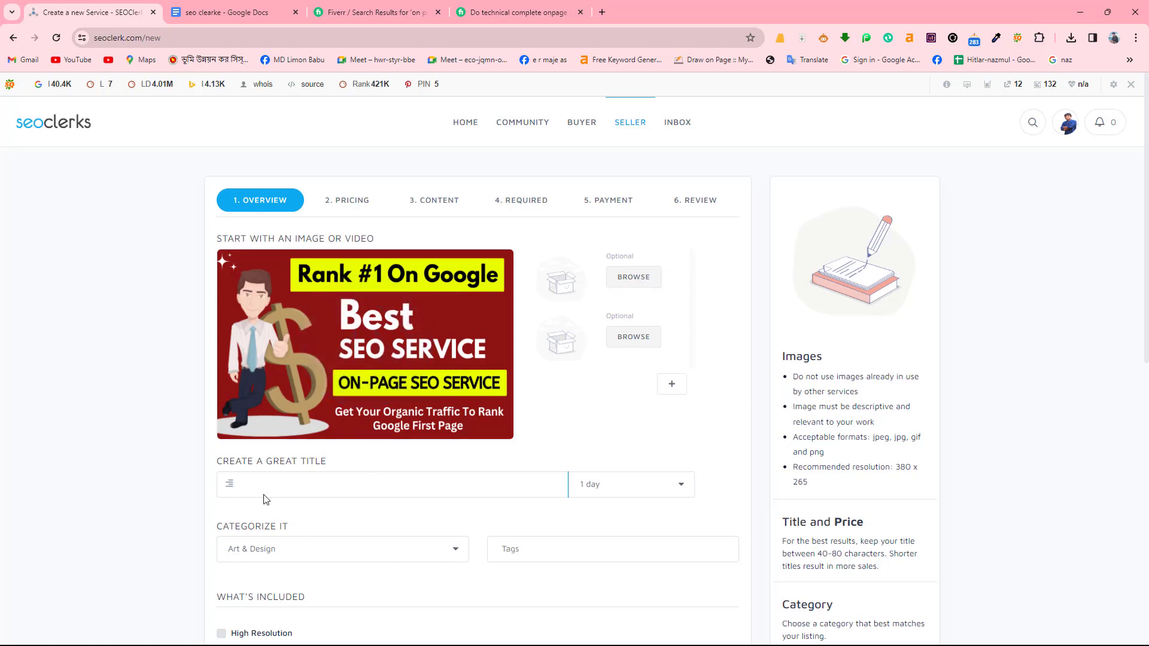
{"action": "left_click_drag", "start_coordinate": [216, 457], "coordinate": [326, 461]}
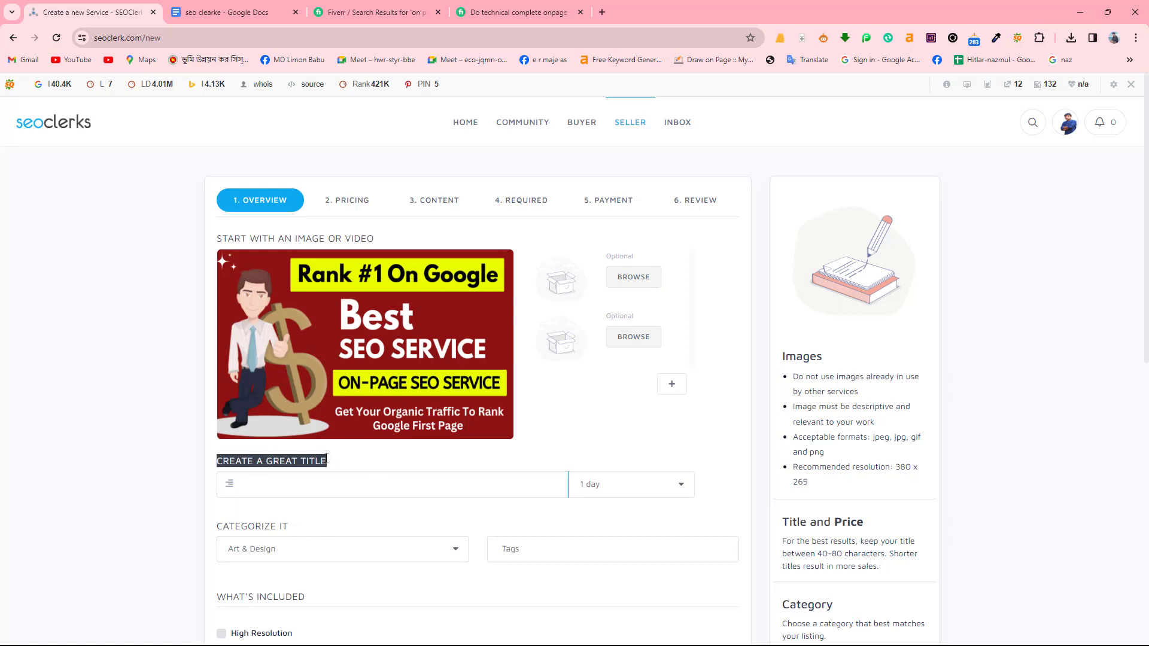
{"action": "left_click", "coordinate": [299, 484]}
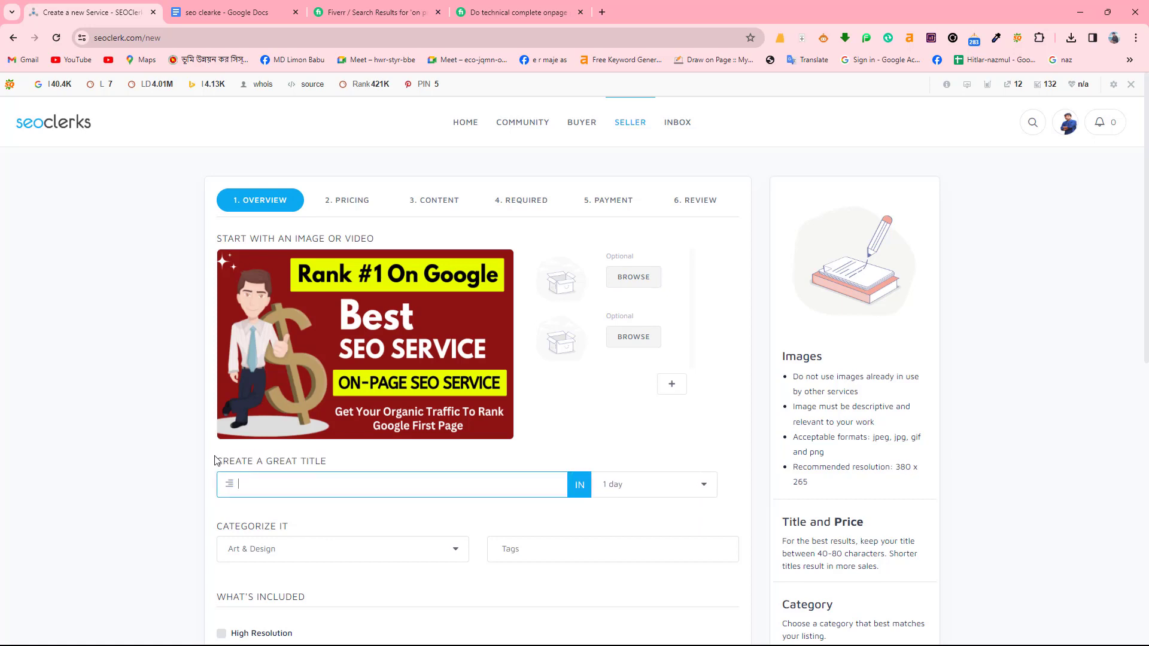
{"action": "left_click_drag", "start_coordinate": [215, 460], "coordinate": [326, 462]}
{"action": "left_click", "coordinate": [324, 462]}
Step: Copy the heading "I will do onpage SEO and technical for your wordpress site" from the seo clearke document in Google Docs
{"action": "left_click", "coordinate": [227, 12]}
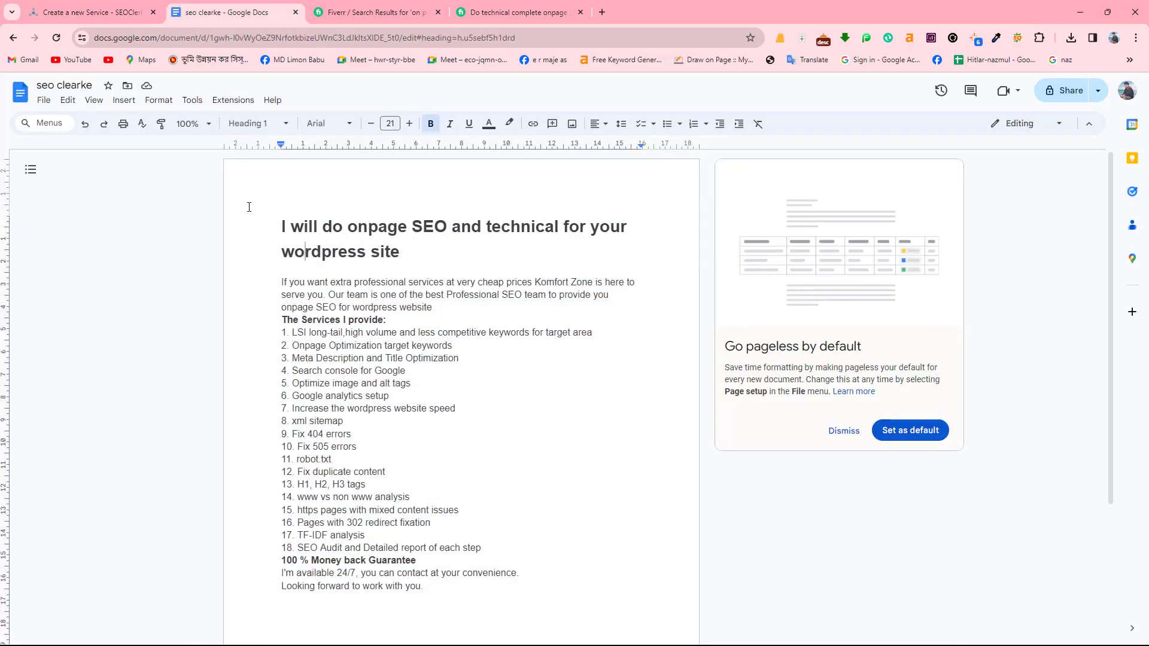
{"action": "left_click_drag", "start_coordinate": [249, 207], "coordinate": [426, 250]}
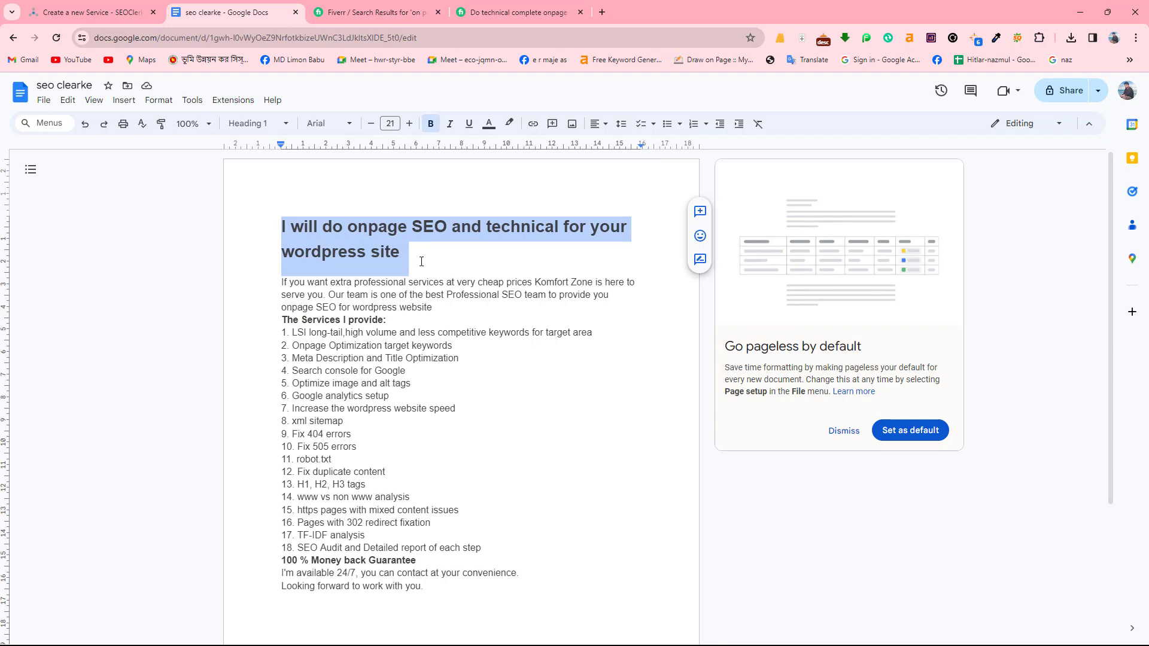
{"action": "left_click", "coordinate": [402, 255]}
{"action": "left_click_drag", "start_coordinate": [347, 226], "coordinate": [558, 226]}
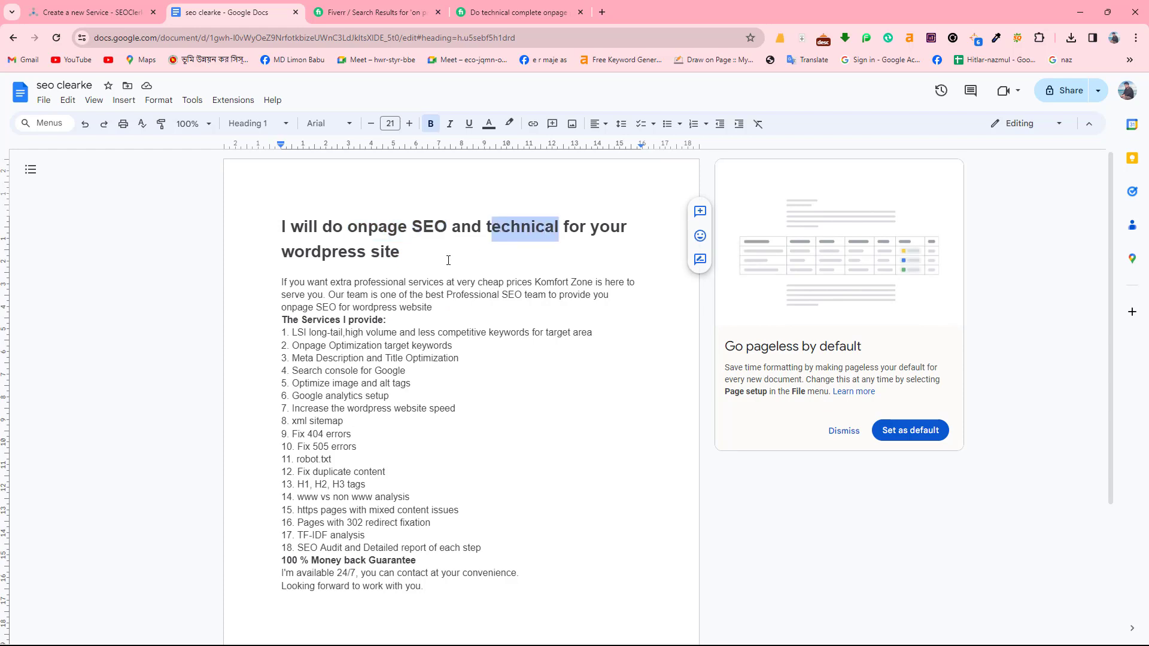
{"action": "left_click_drag", "start_coordinate": [281, 226], "coordinate": [414, 247]}
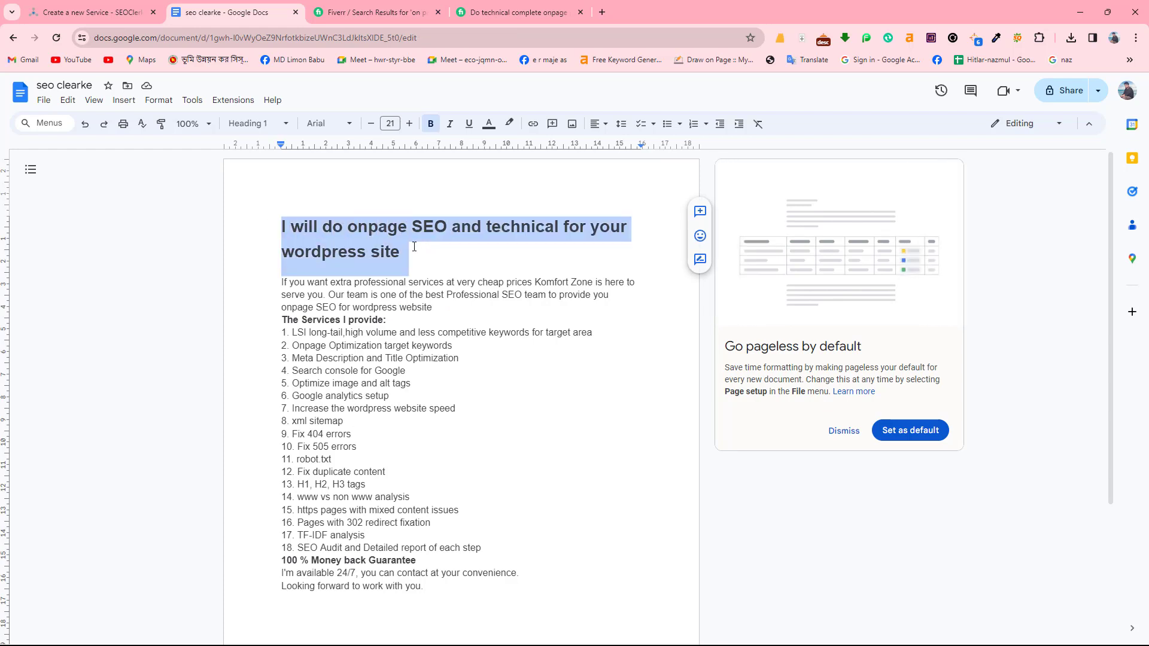
{"action": "right_click", "coordinate": [390, 256]}
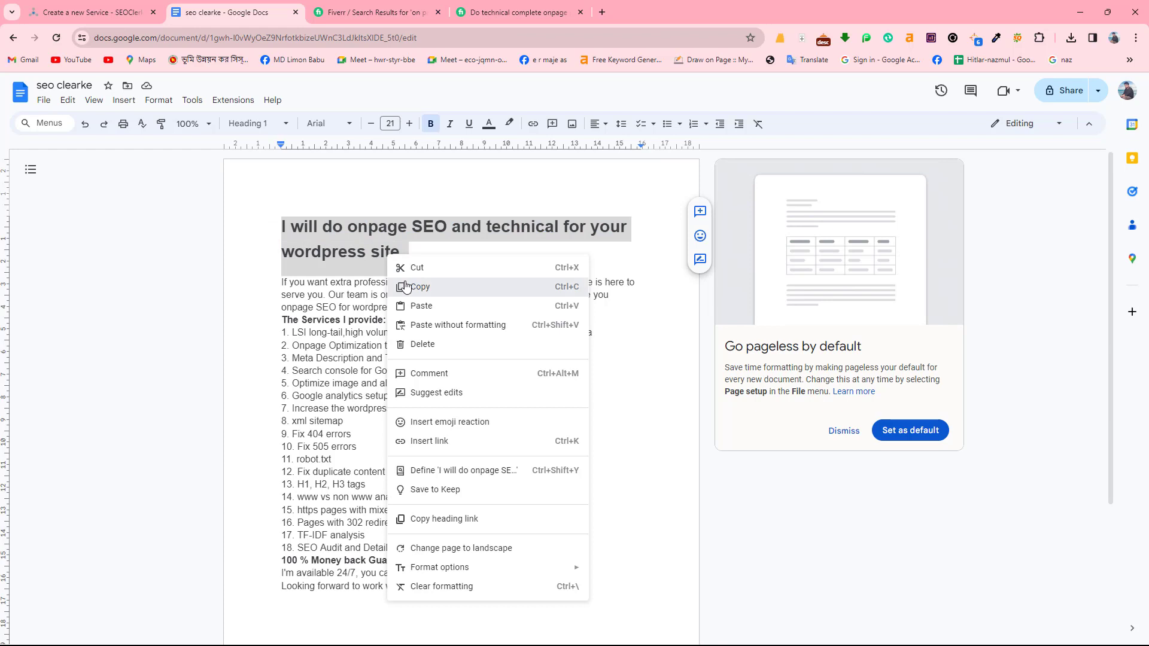
{"action": "left_click", "coordinate": [406, 288]}
Step: Paste the copied heading as the service title in the SEOClerks form and set the delivery time to 3 days
{"action": "left_click", "coordinate": [90, 12]}
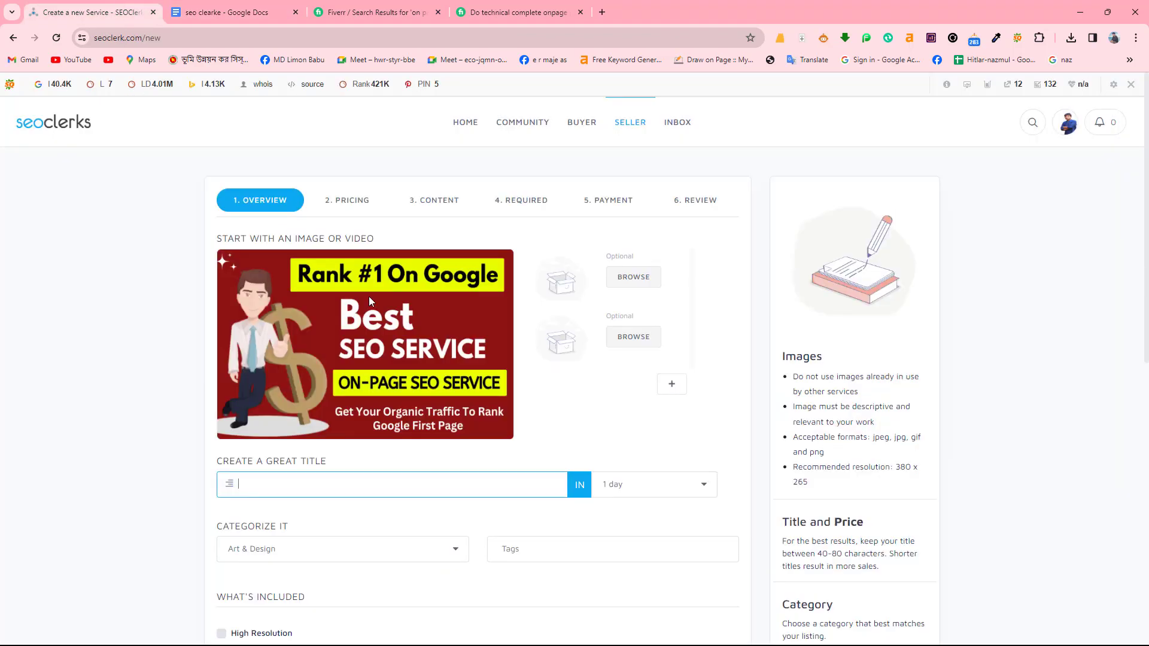
{"action": "right_click", "coordinate": [277, 477]}
{"action": "left_click", "coordinate": [299, 343]}
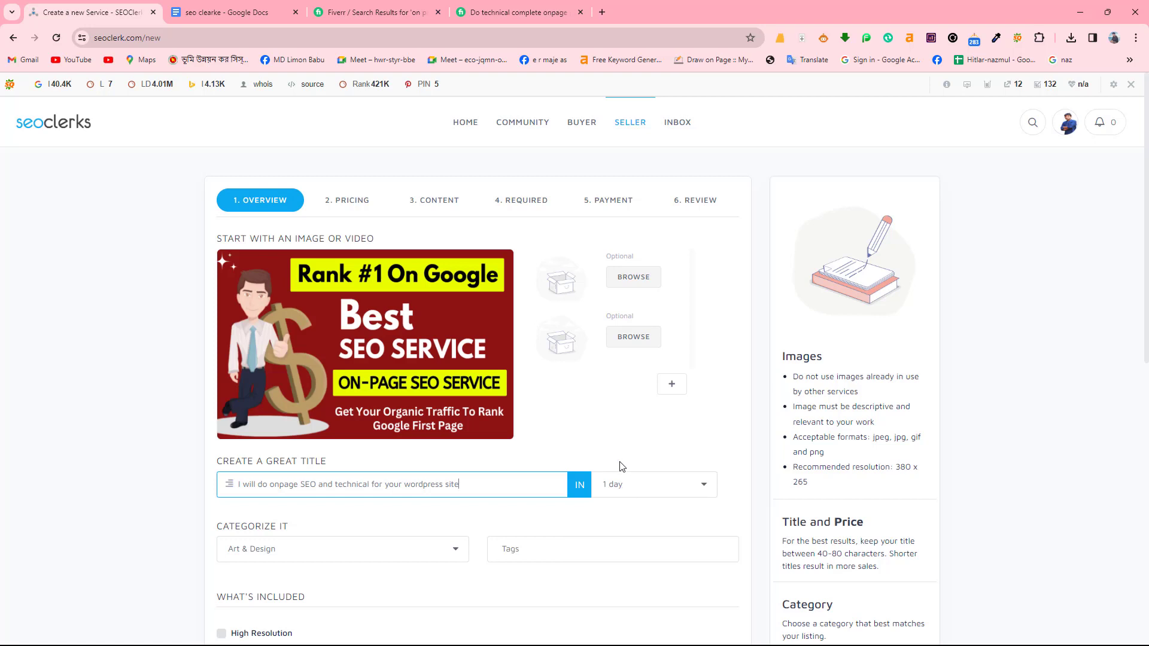
{"action": "left_click", "coordinate": [622, 488]}
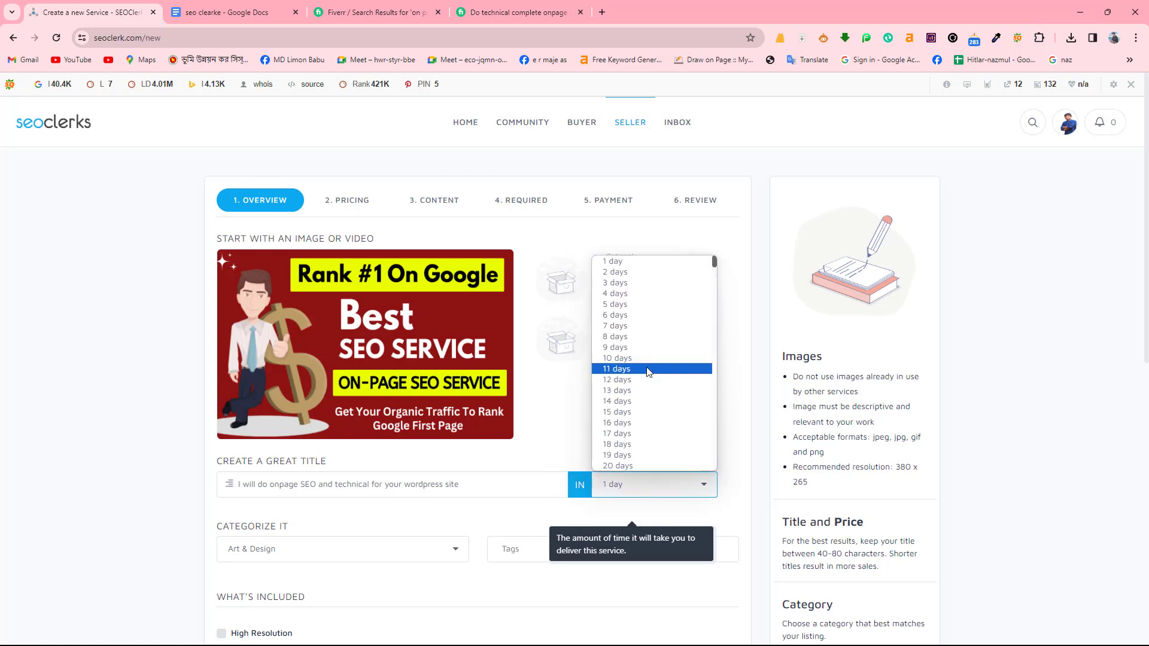
{"action": "left_click", "coordinate": [648, 284]}
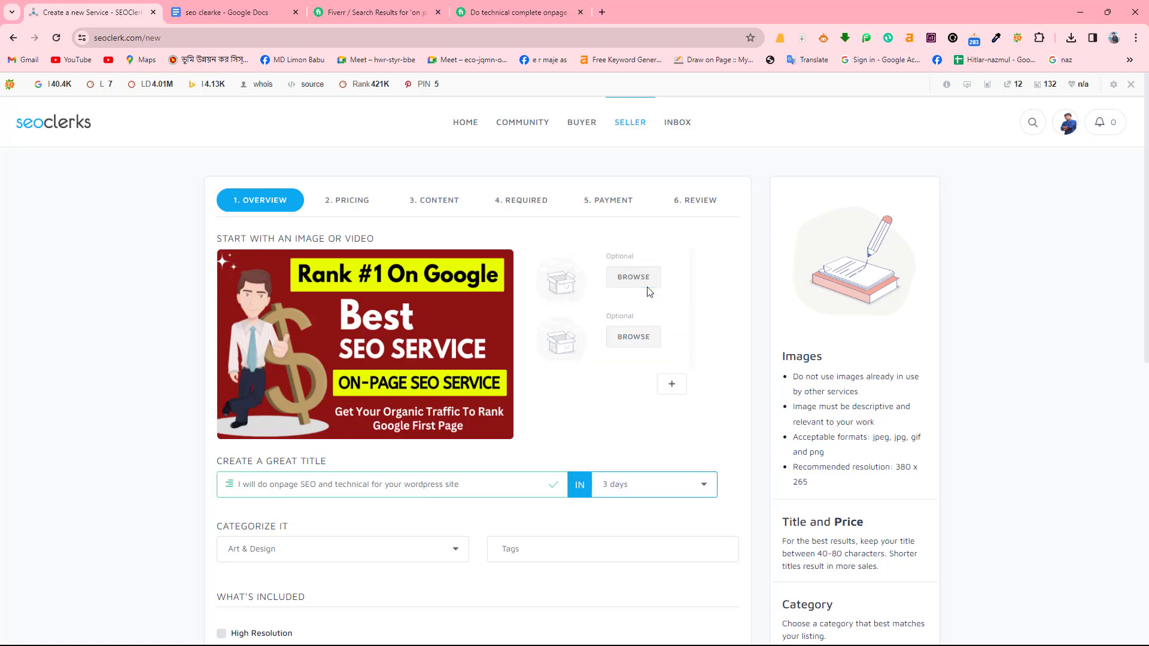
{"action": "left_click", "coordinate": [586, 519]}
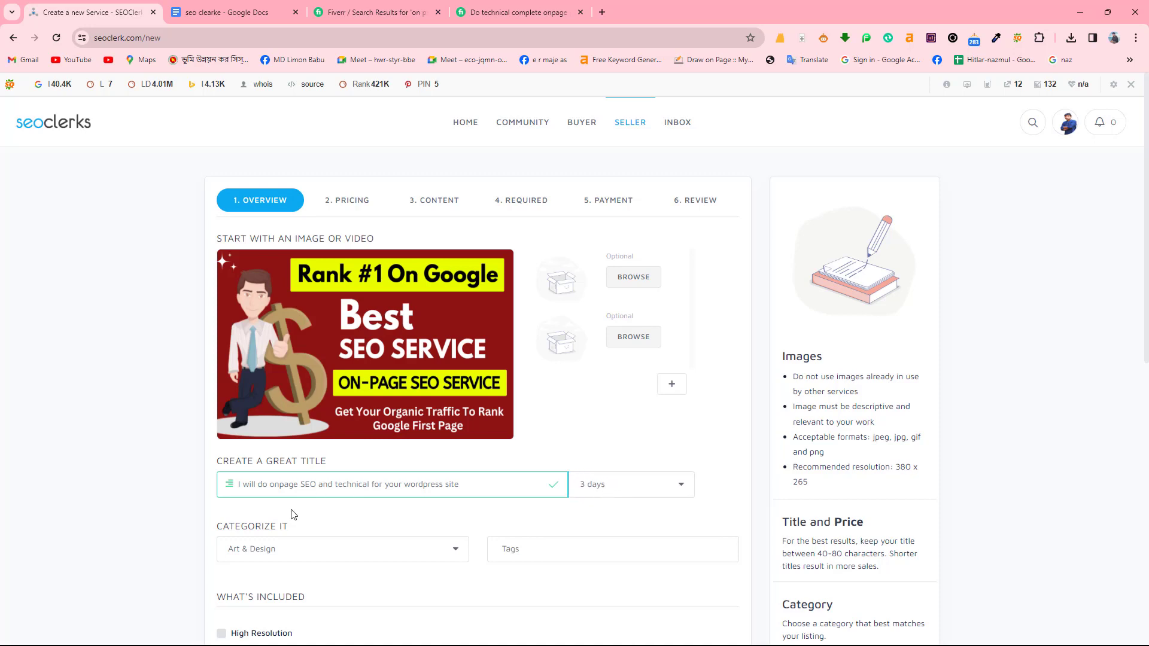
Step: Set the service's category to Onsite SEO & Research
{"action": "scroll", "coordinate": [290, 513], "scroll_direction": "down", "scroll_amount": 2}
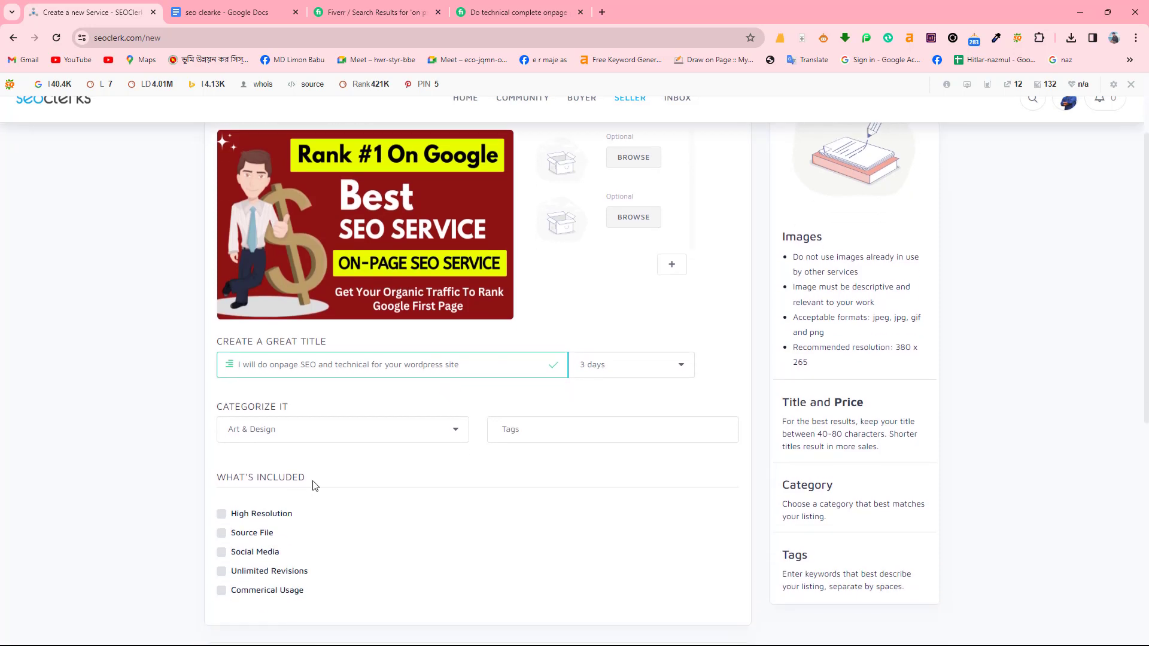
{"action": "left_click", "coordinate": [252, 431]}
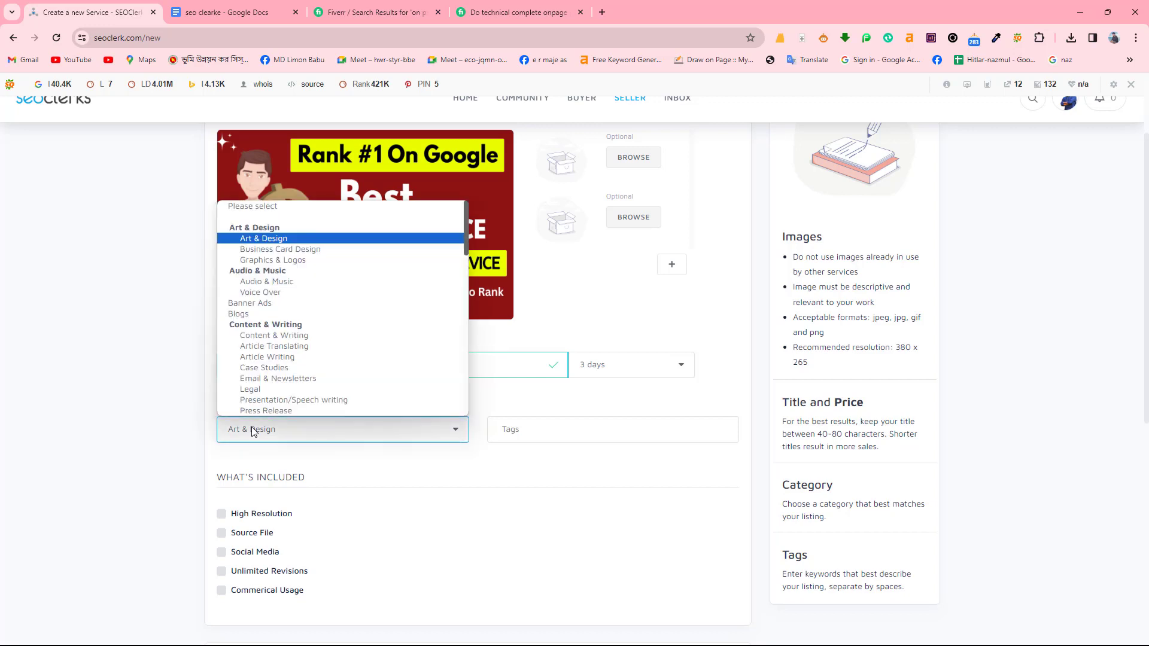
{"action": "scroll", "coordinate": [365, 350], "scroll_direction": "down", "scroll_amount": 5}
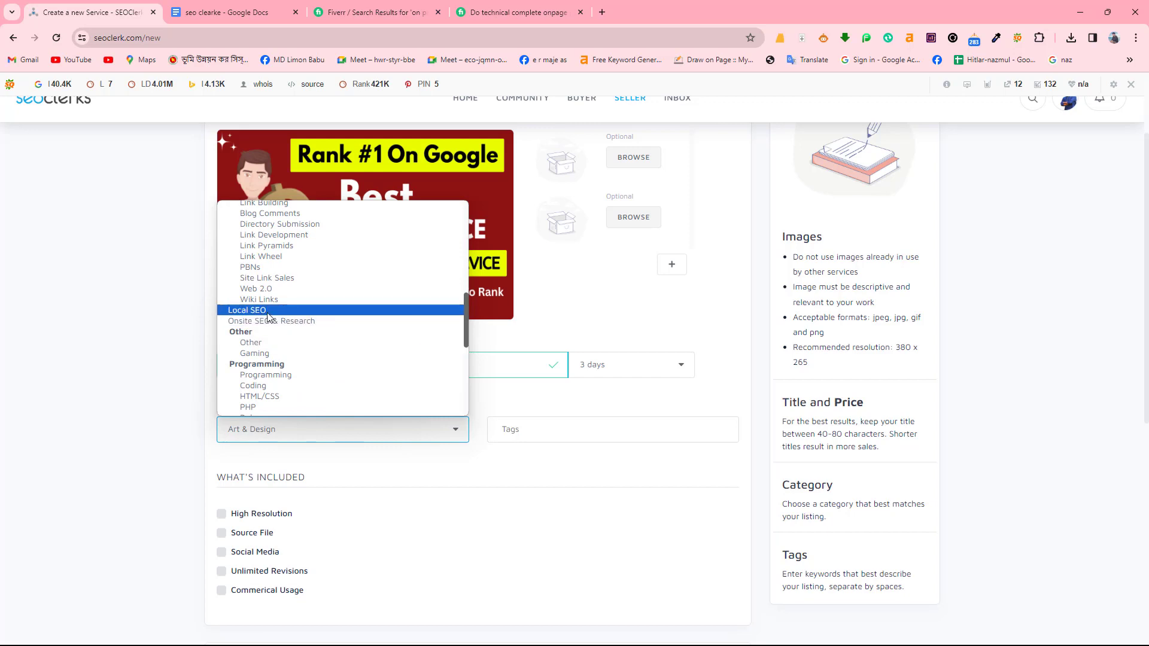
{"action": "scroll", "coordinate": [268, 317], "scroll_direction": "up", "scroll_amount": 5}
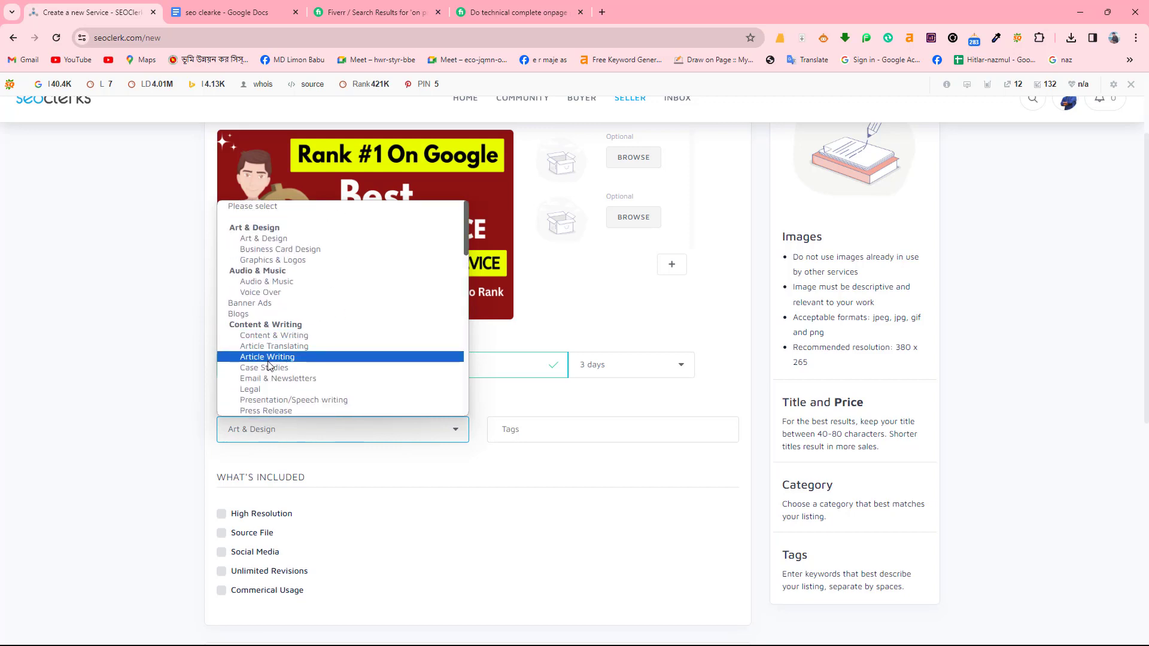
{"action": "scroll", "coordinate": [268, 366], "scroll_direction": "down", "scroll_amount": 4}
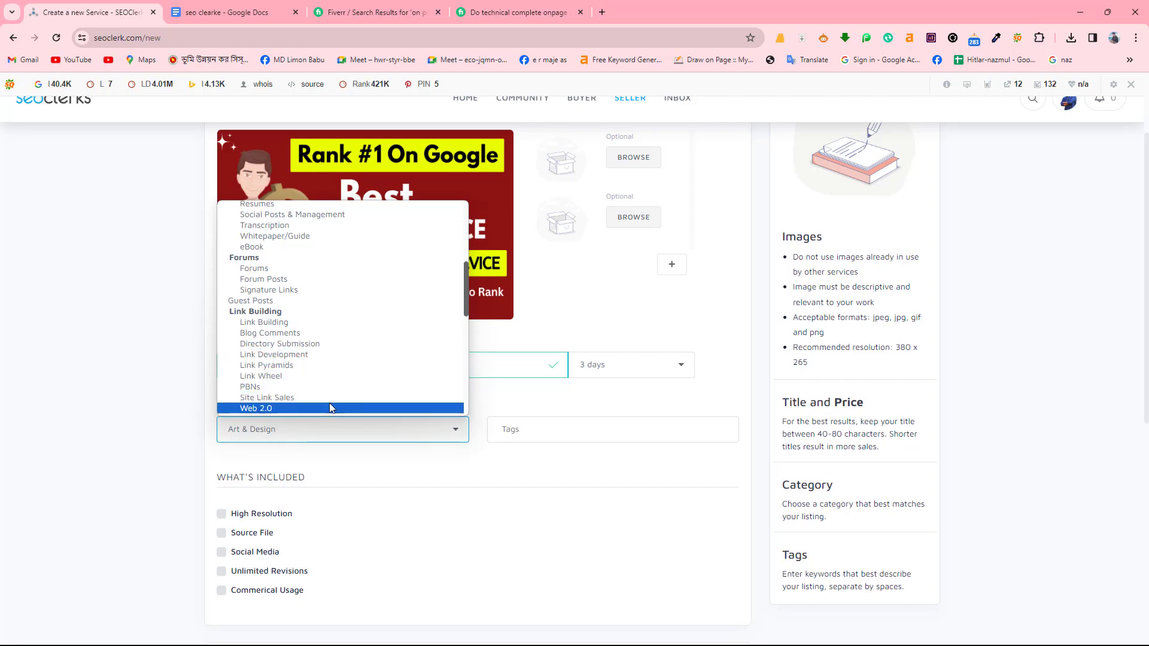
{"action": "scroll", "coordinate": [335, 399], "scroll_direction": "down", "scroll_amount": 3}
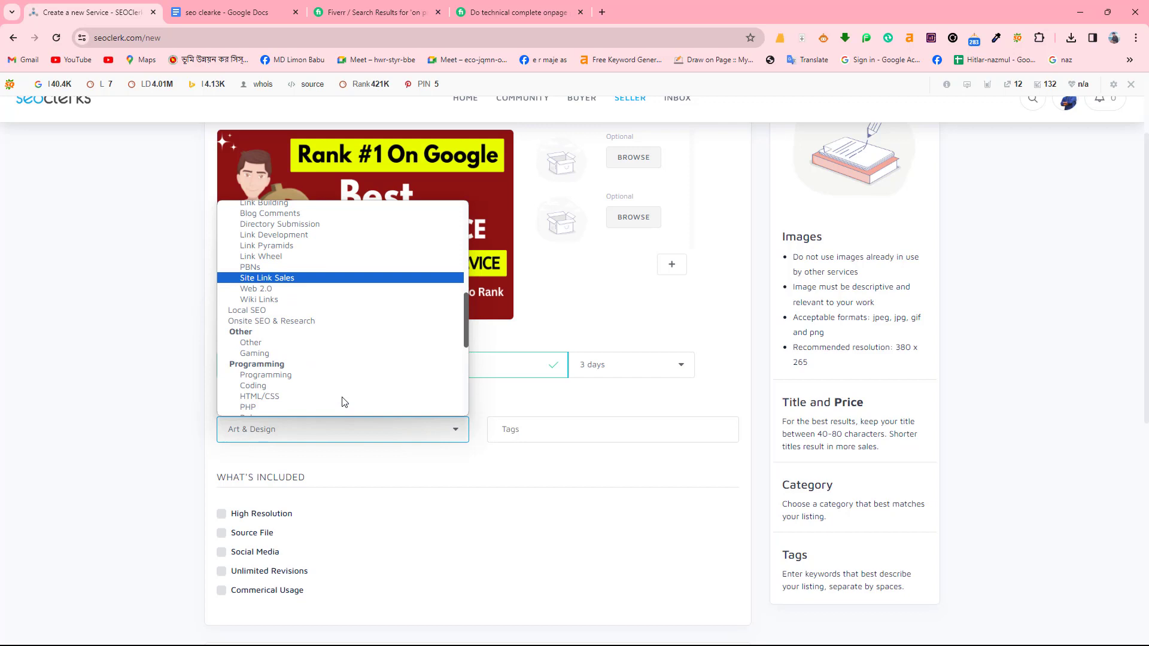
{"action": "left_click", "coordinate": [336, 322]}
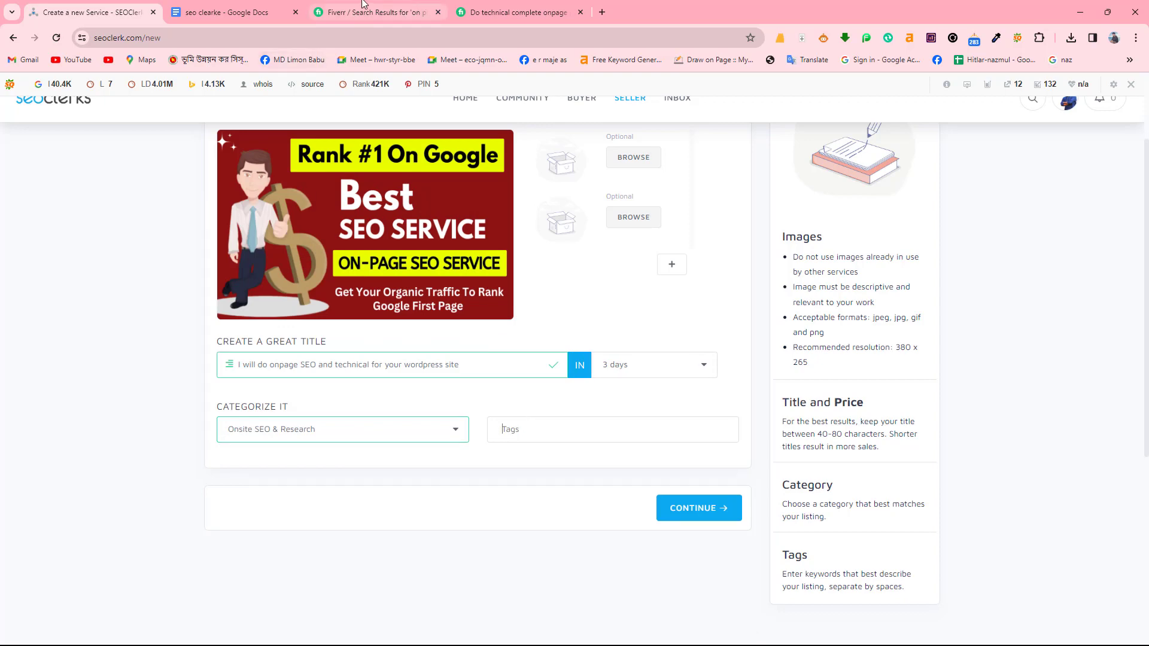
Step: Switch to the seo clearke document in Google Docs and copy "Onpage Optimization" from the second item of the services list
{"action": "left_click", "coordinate": [237, 4]}
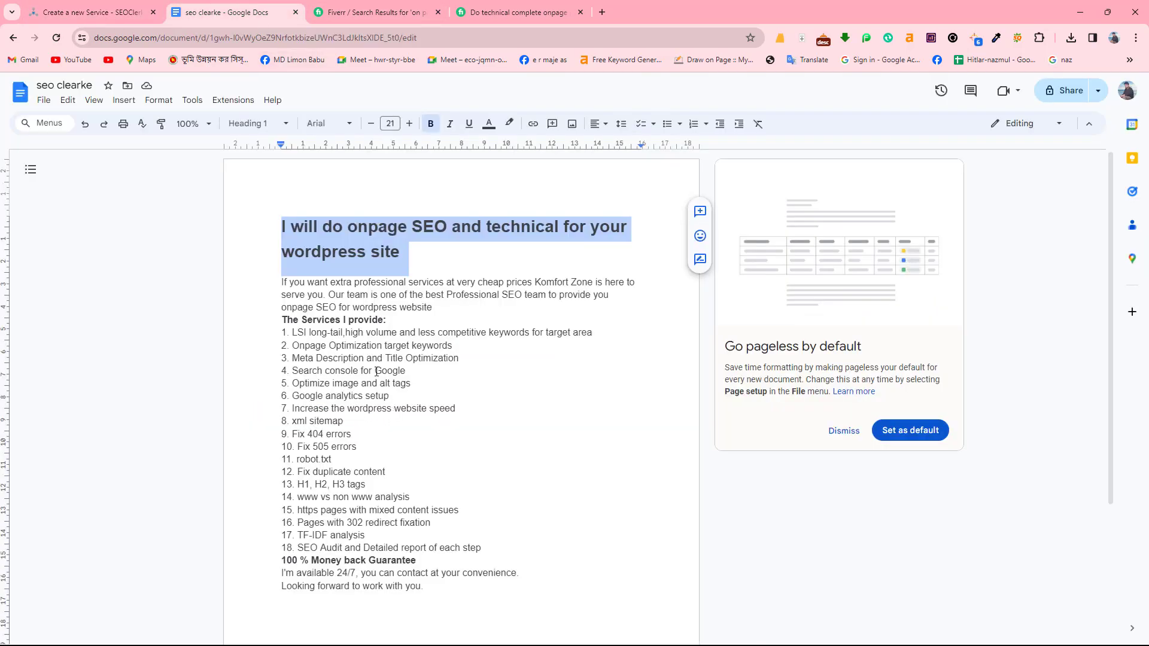
{"action": "left_click_drag", "start_coordinate": [292, 345], "coordinate": [382, 348]}
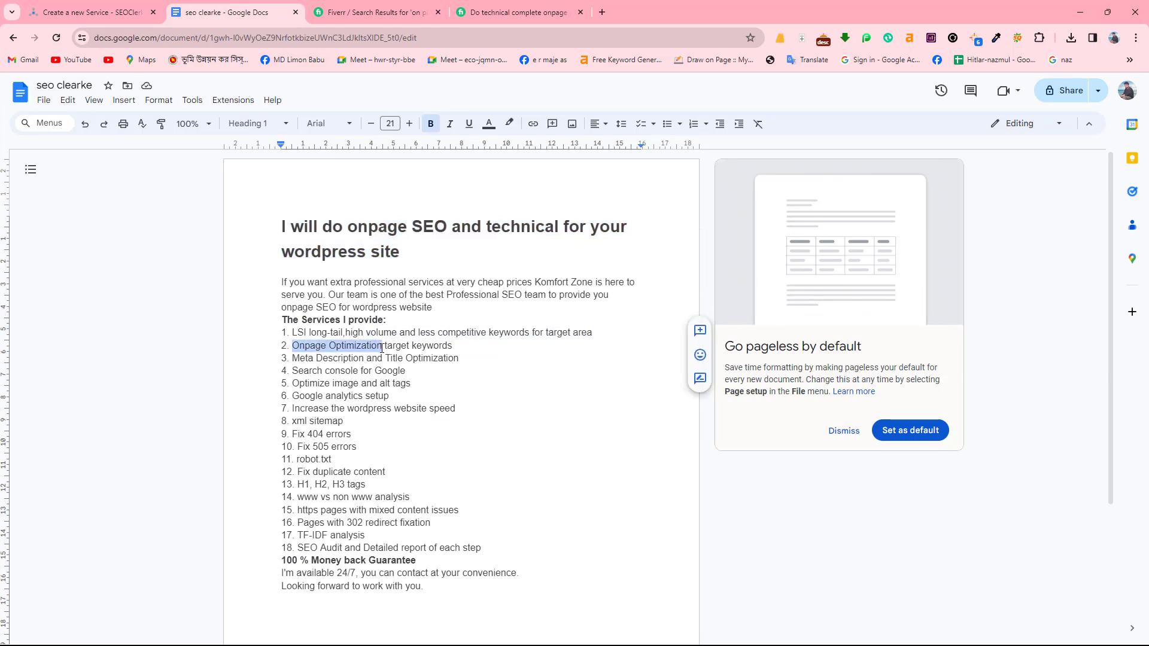
{"action": "right_click", "coordinate": [381, 347]}
{"action": "left_click", "coordinate": [398, 359]}
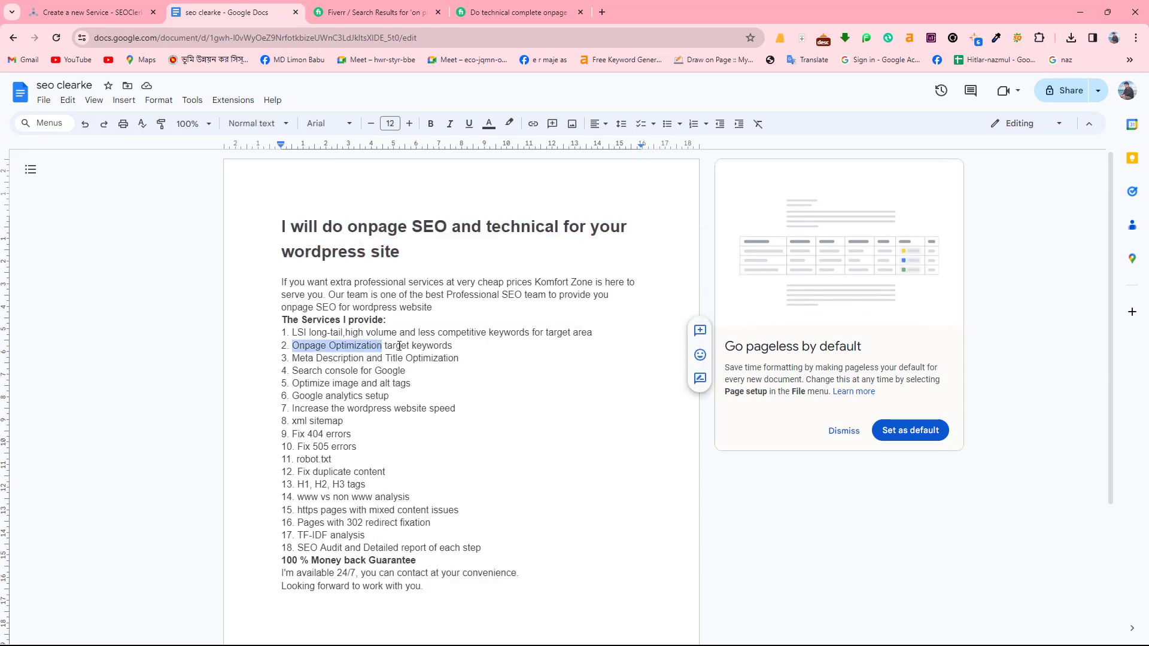
Step: Switch to the SEOClerks form and paste the copied phrase as the first tag of the service
{"action": "left_click", "coordinate": [119, 12]}
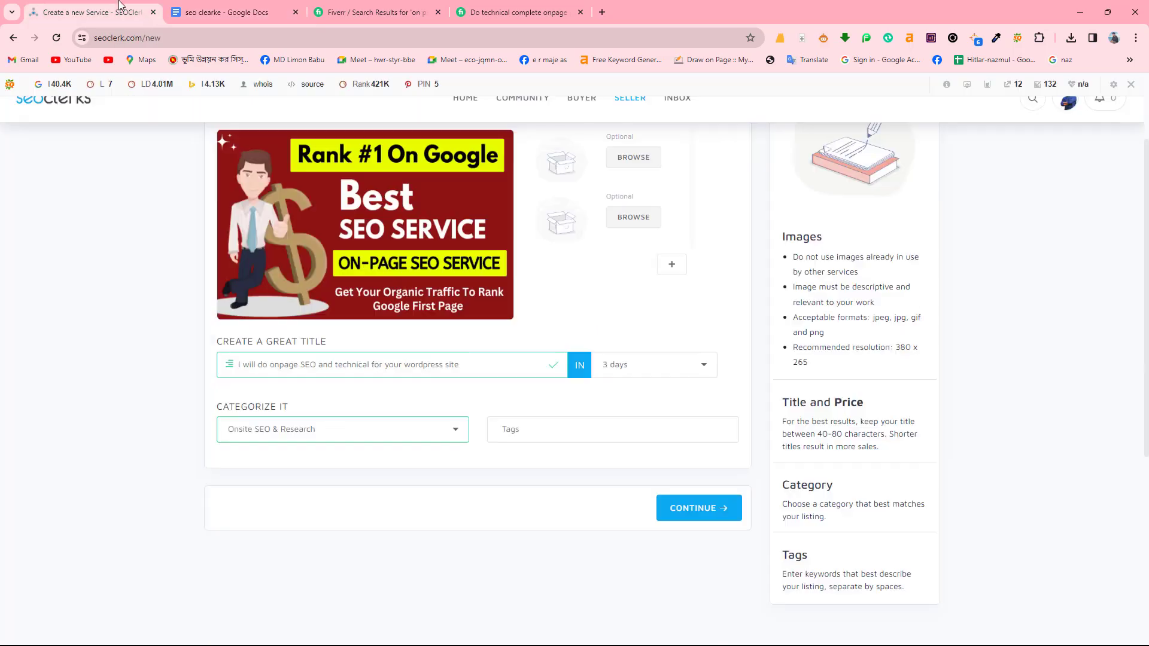
{"action": "right_click", "coordinate": [553, 440]}
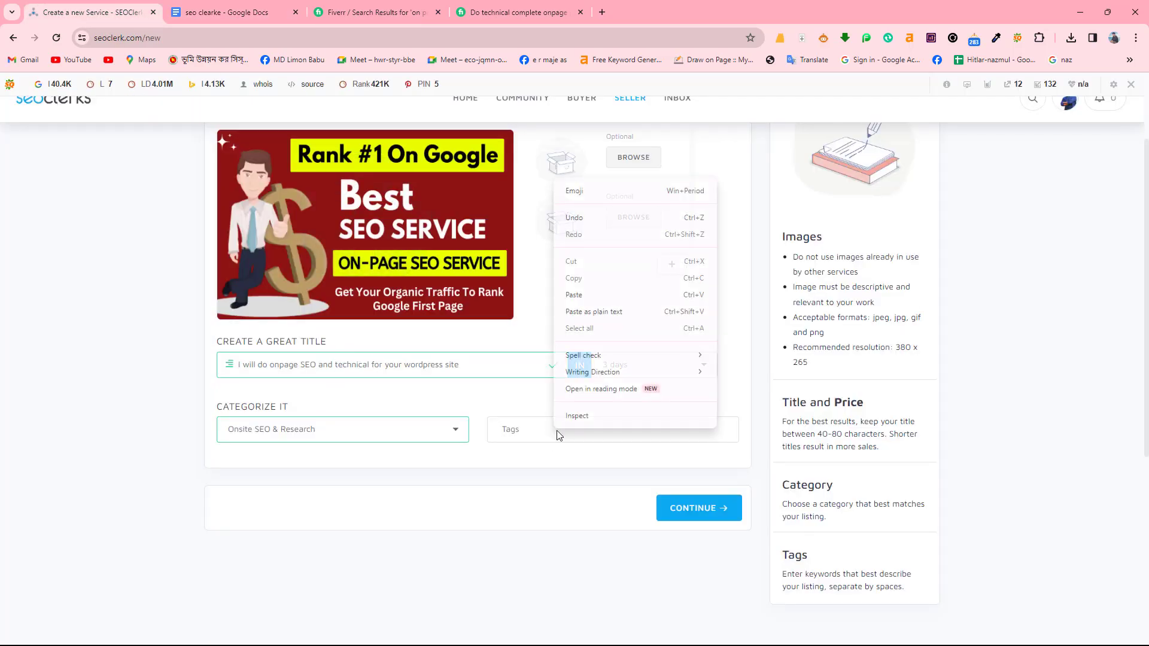
{"action": "left_click", "coordinate": [617, 296]}
{"action": "key", "text": "Return"}
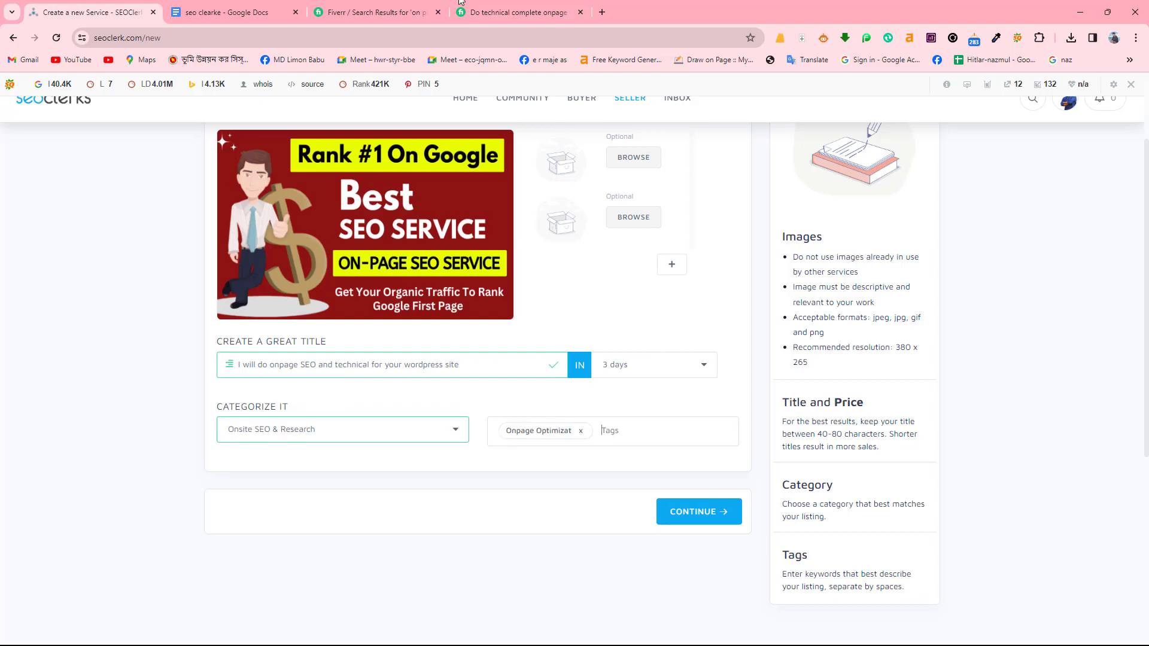
Step: Switch to Fiverr, return to its home page and look up the search suggestions for "on page seo"
{"action": "left_click", "coordinate": [398, 11]}
{"action": "scroll", "coordinate": [105, 141], "scroll_direction": "up", "scroll_amount": 10}
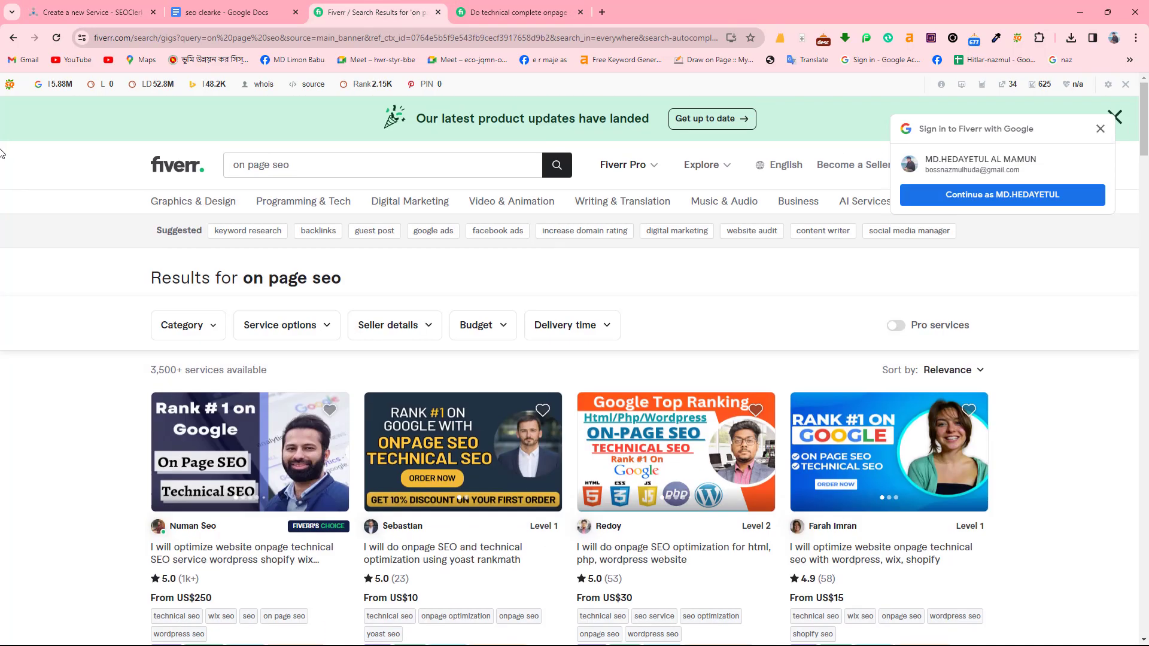
{"action": "left_click", "coordinate": [13, 38]}
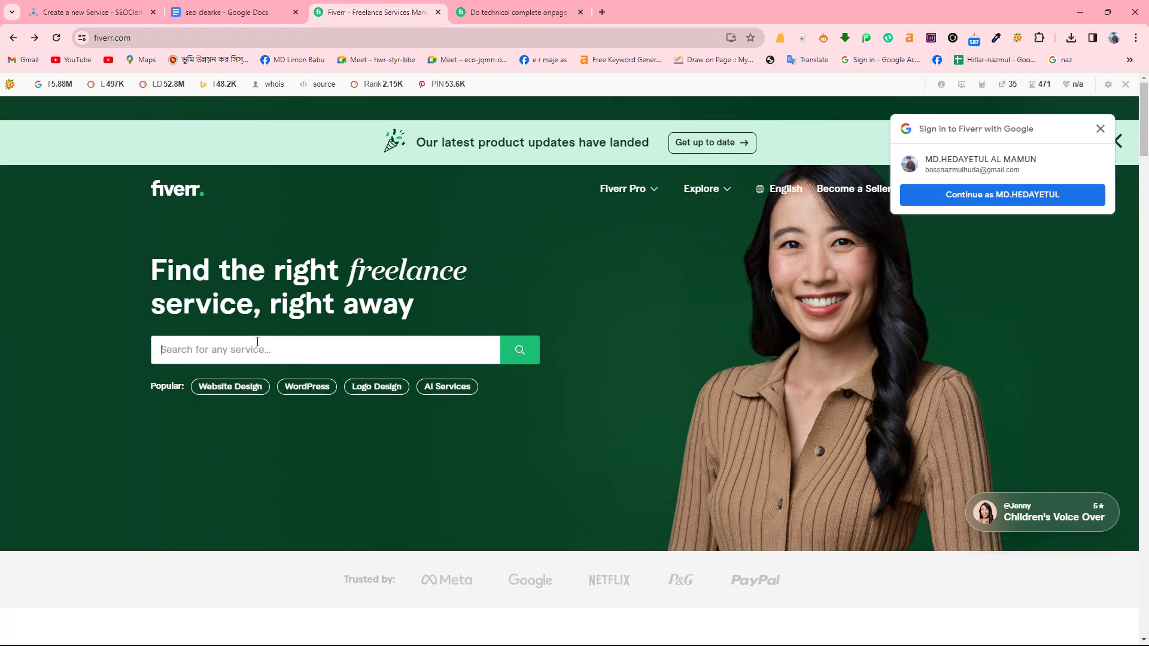
{"action": "left_click", "coordinate": [257, 341]}
{"action": "type", "text": "on p"}
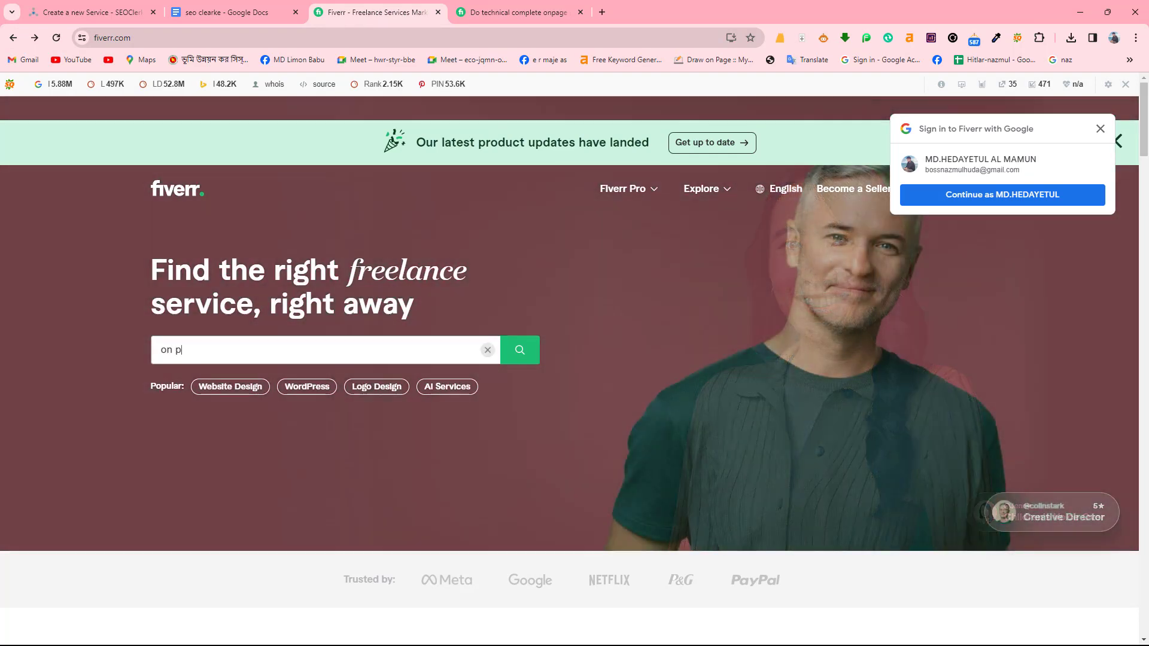
{"action": "type", "text": "age"}
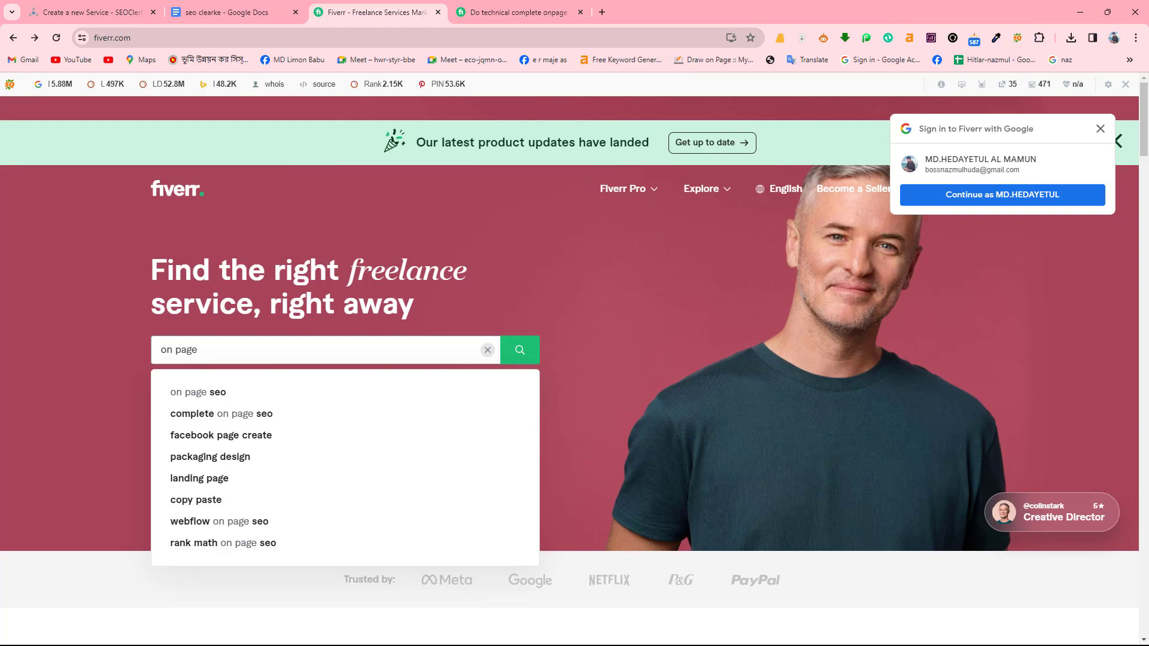
{"action": "type", "text": " seo"}
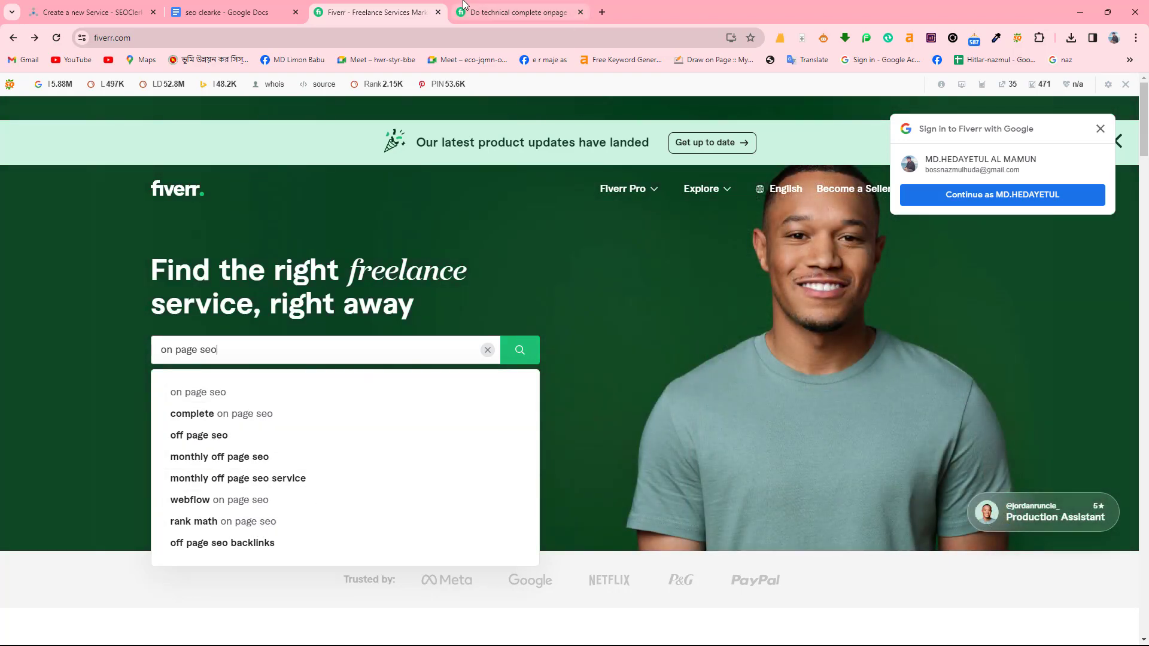
Step: Return to the SEOClerks form by way of the document and try to enter "rank" as a tag
{"action": "left_click", "coordinate": [250, 5]}
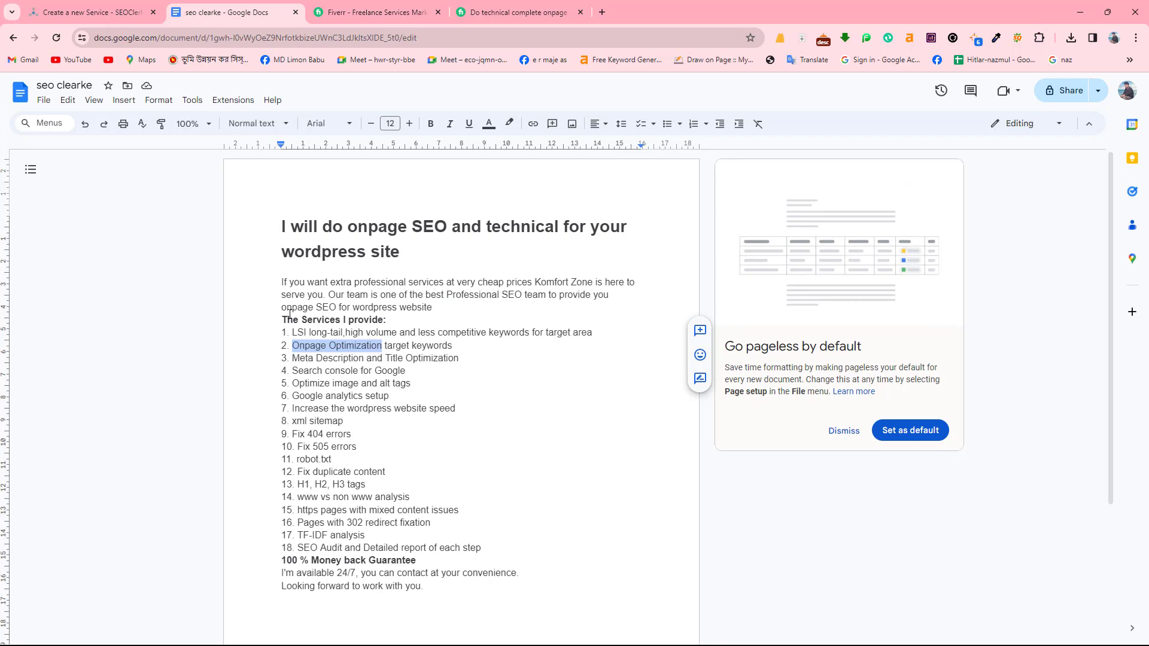
{"action": "left_click", "coordinate": [157, 4]}
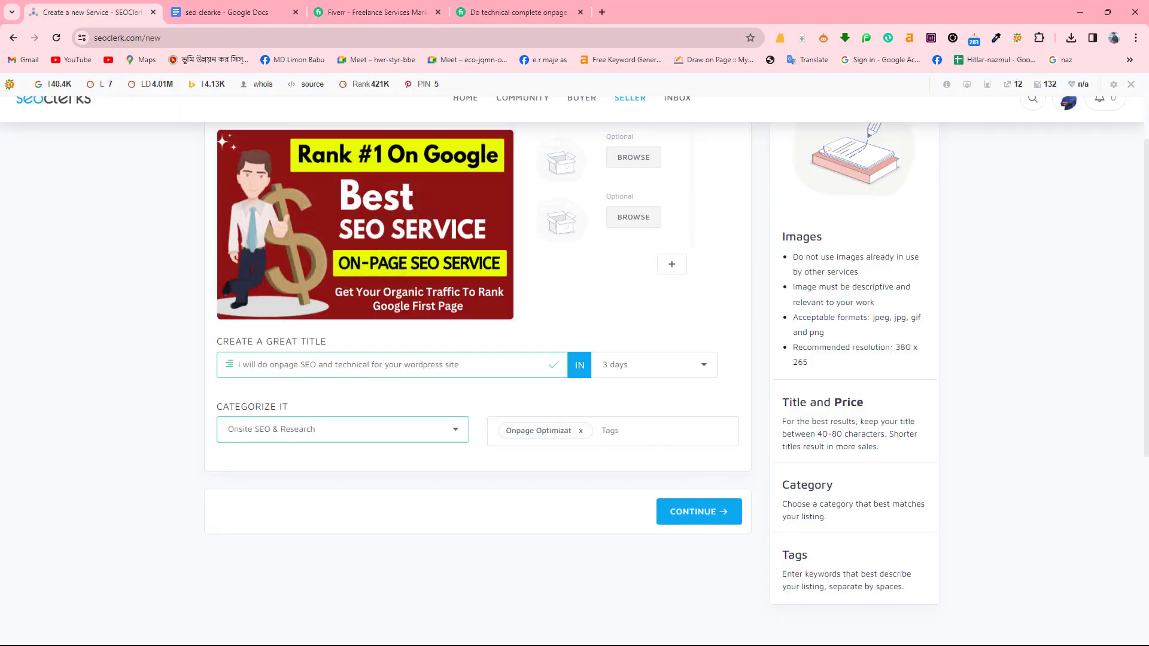
{"action": "type", "text": "rank"}
{"action": "left_click", "coordinate": [630, 431]}
Step: Add the line "Rank math on page seo" at the end of the seo clearke document in Google Docs and select it
{"action": "left_click", "coordinate": [223, 12]}
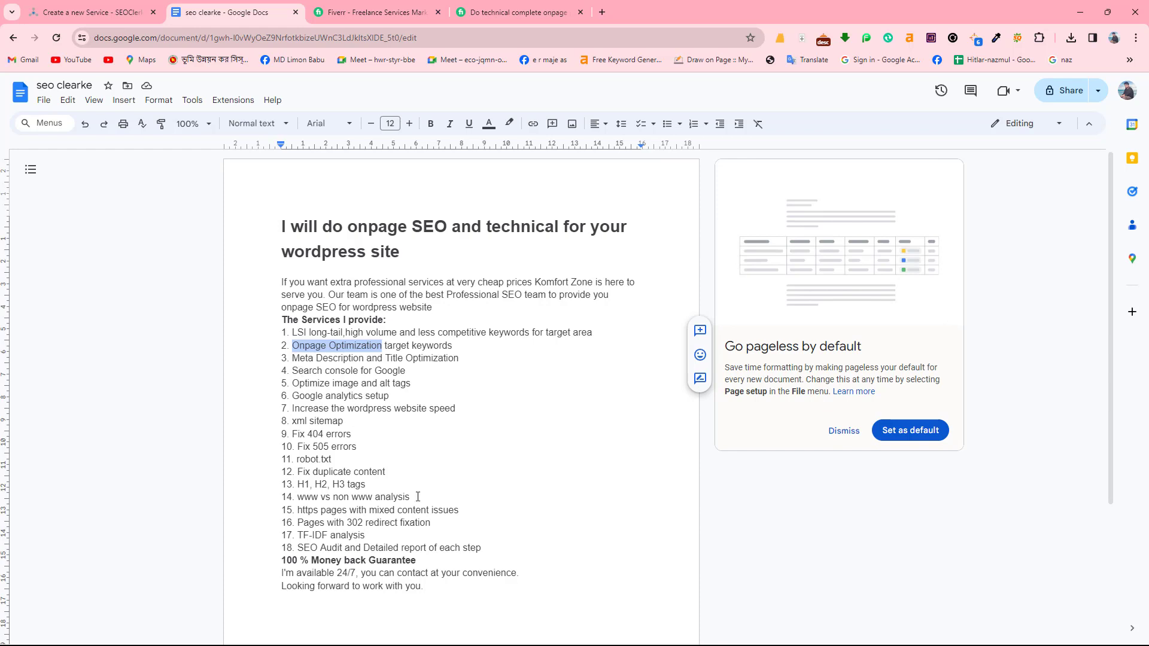
{"action": "scroll", "coordinate": [512, 598], "scroll_direction": "down", "scroll_amount": 1}
{"action": "left_click", "coordinate": [494, 550]}
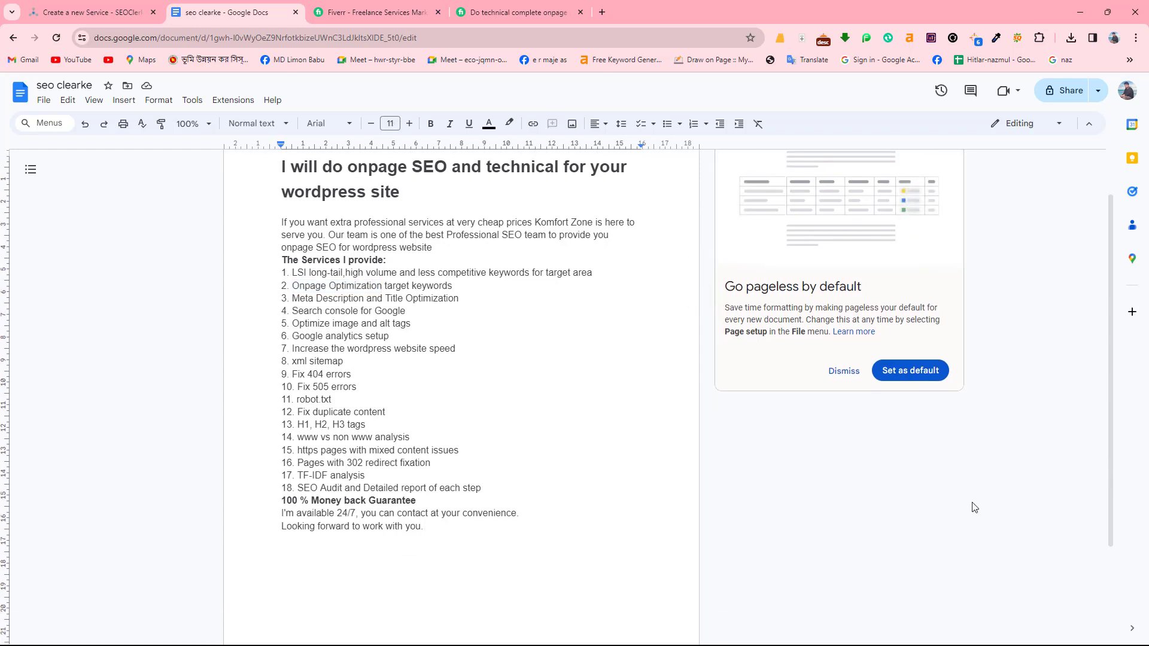
{"action": "type", "text": "R"}
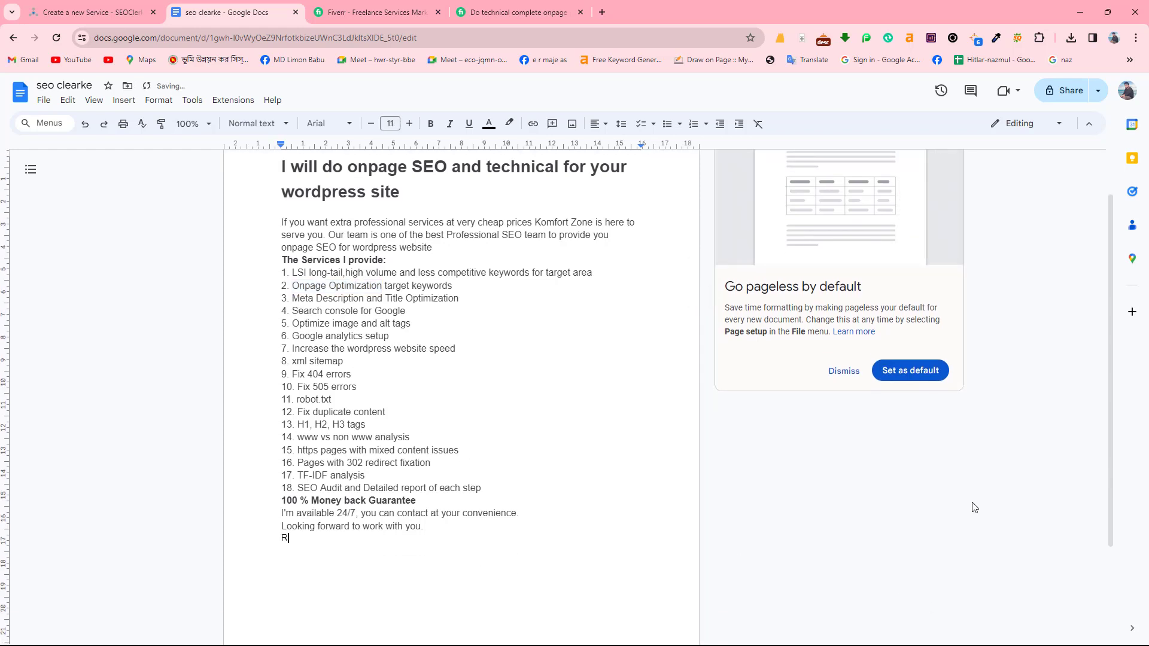
{"action": "type", "text": "an"}
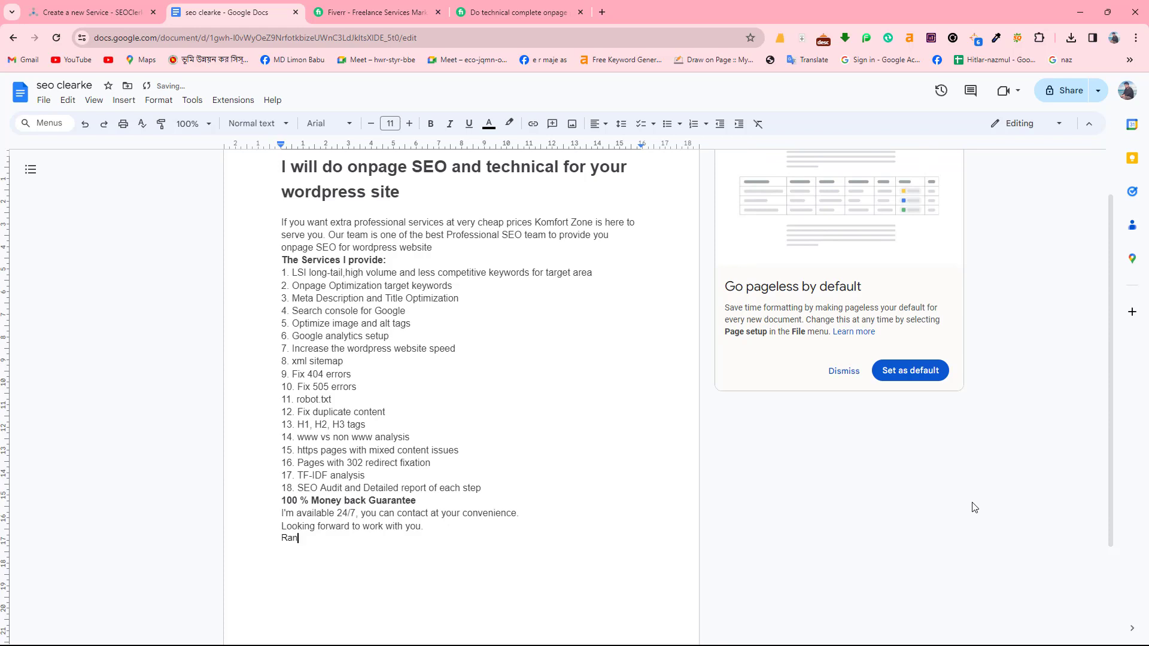
{"action": "type", "text": "k math on pa"}
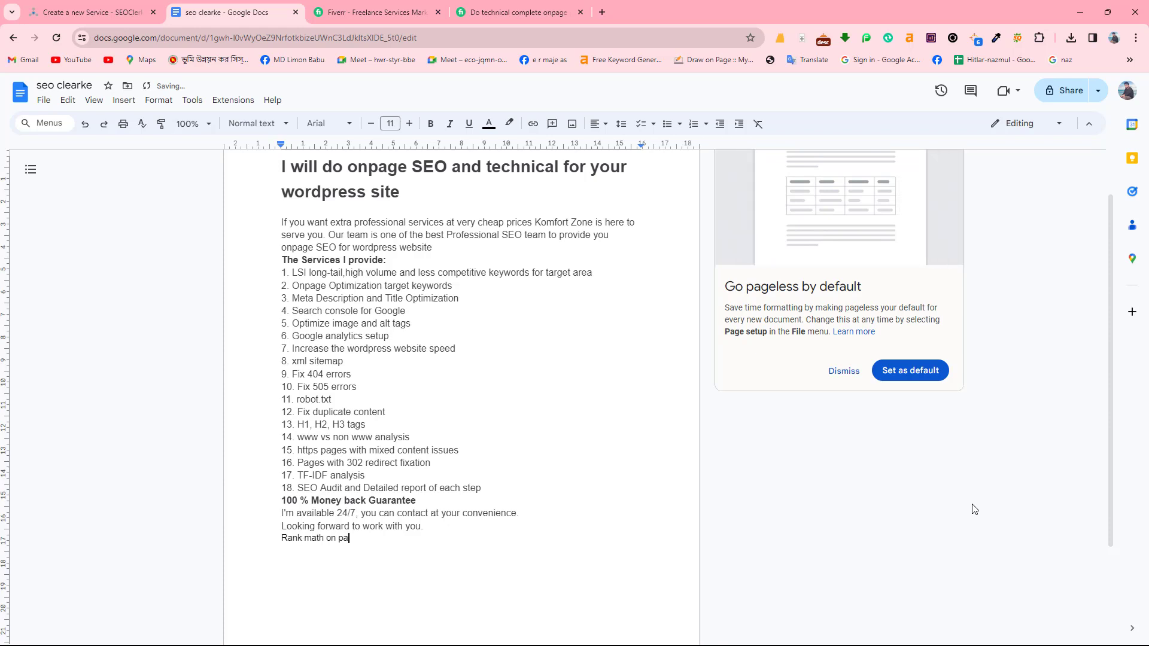
{"action": "type", "text": "ge se"}
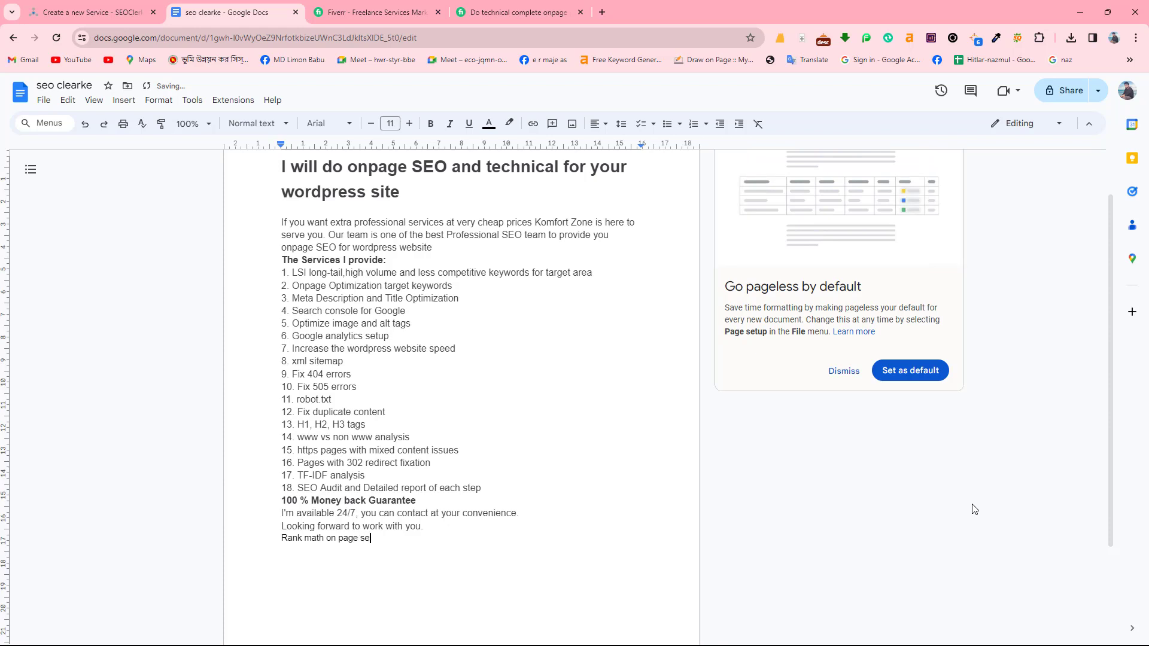
{"action": "type", "text": "o"}
{"action": "mouse_move", "coordinate": [376, 539]}
{"action": "left_mouse_down"}
{"action": "mouse_move", "coordinate": [282, 541]}
{"action": "mouse_move", "coordinate": [349, 557]}
{"action": "mouse_move", "coordinate": [370, 540]}
{"action": "left_mouse_up"}
{"action": "left_click", "coordinate": [284, 551]}
{"action": "right_click", "coordinate": [370, 541]}
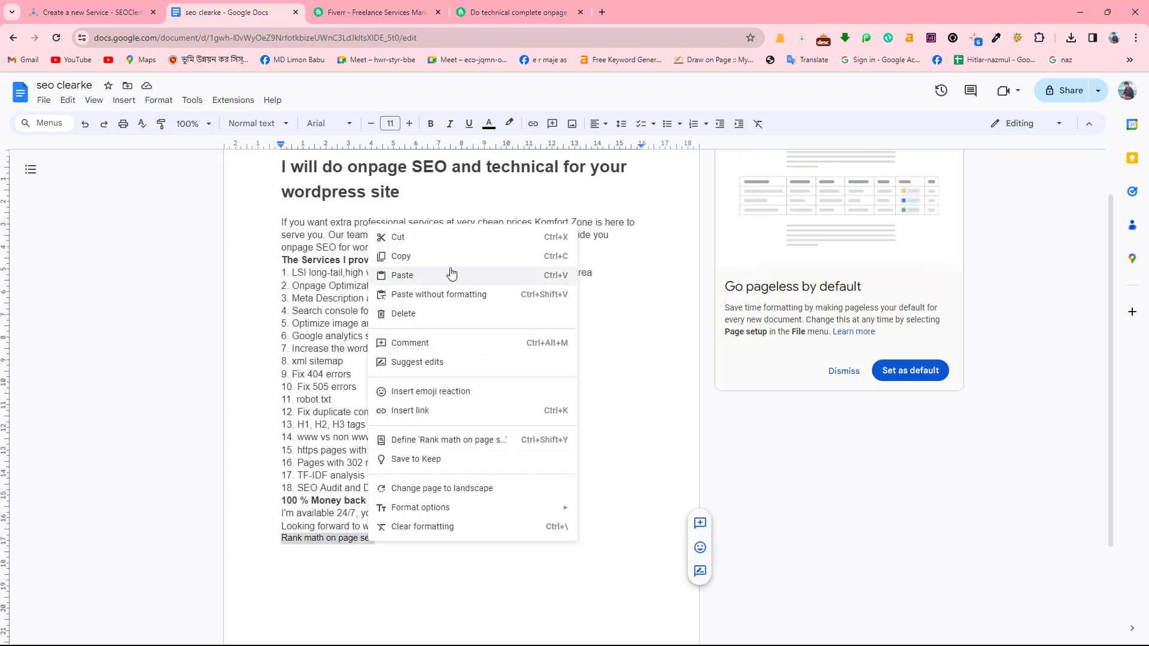
Step: In the SEOClerks form, add the tag "Onpage Optimization" from the clipboard and remove the truncated "Onpage Optimizat" tag
{"action": "left_click", "coordinate": [89, 12]}
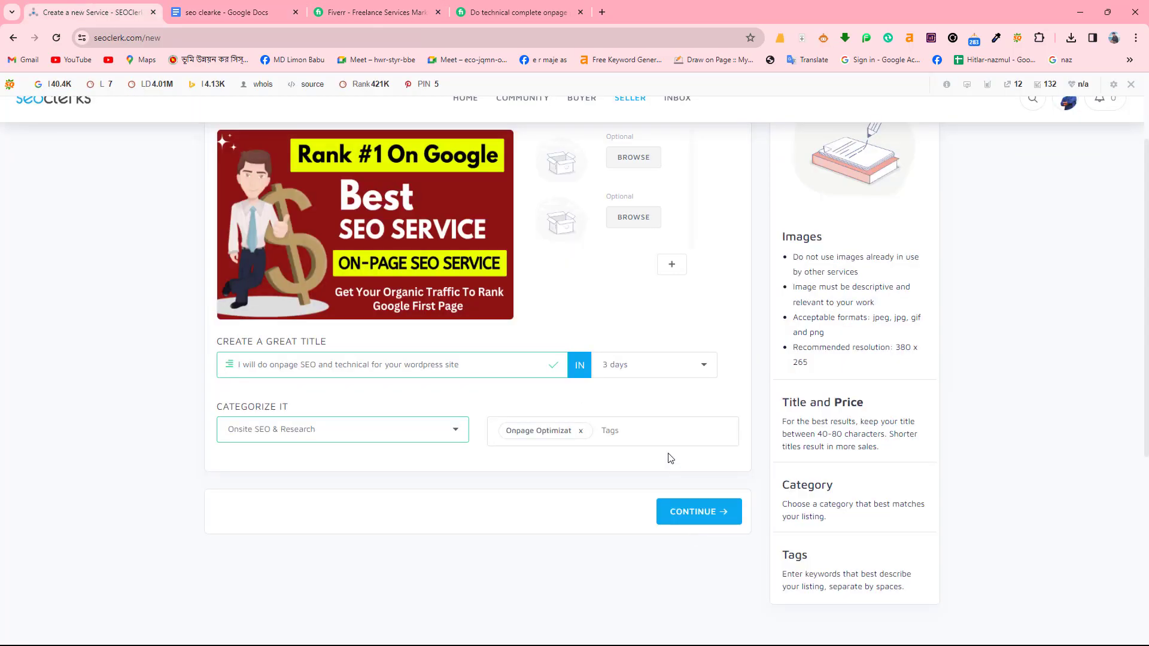
{"action": "right_click", "coordinate": [654, 436]}
{"action": "right_click", "coordinate": [635, 438]}
{"action": "right_click", "coordinate": [628, 439]}
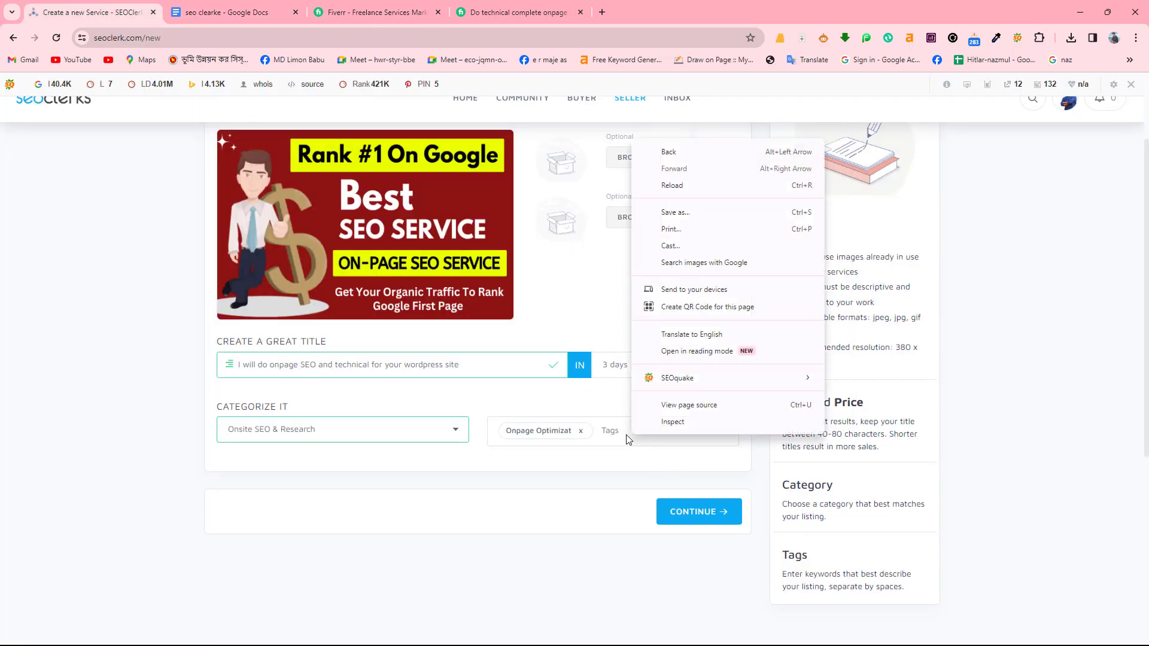
{"action": "right_click", "coordinate": [627, 445]}
{"action": "left_click", "coordinate": [664, 333]}
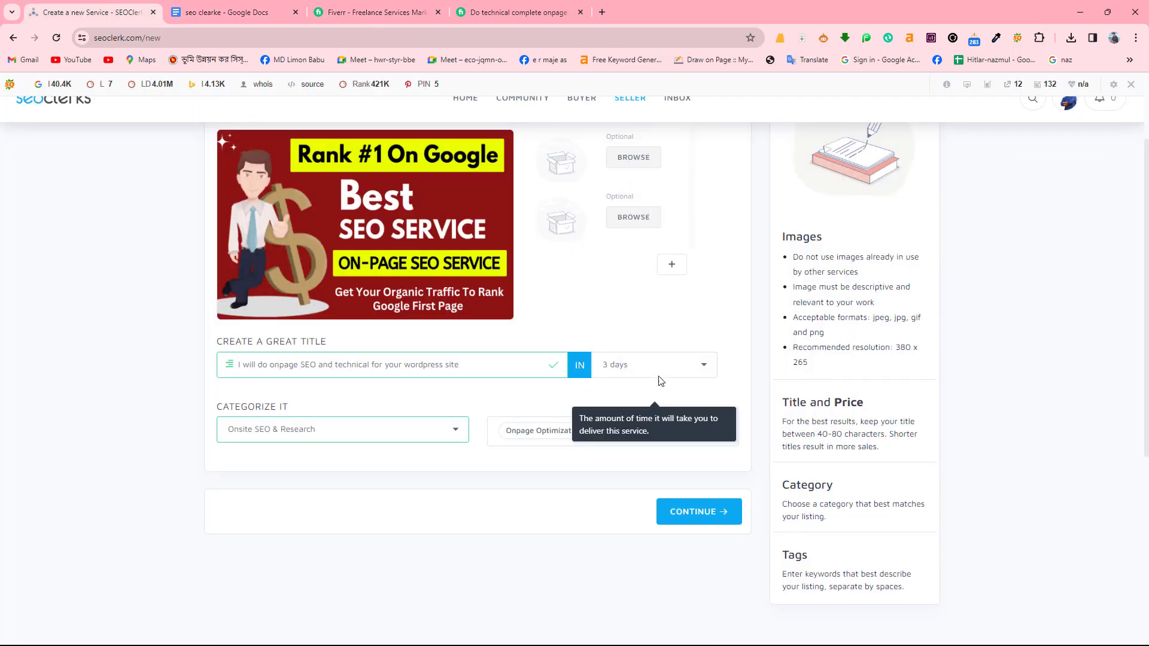
{"action": "key", "text": "Return"}
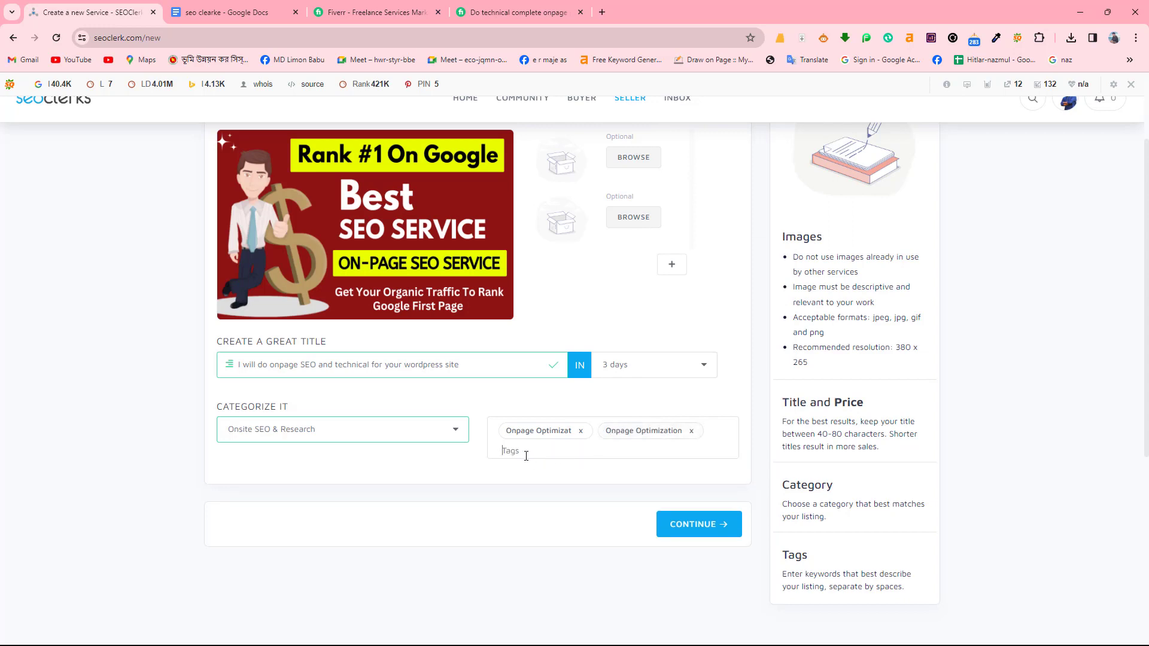
{"action": "left_click", "coordinate": [580, 431]}
Step: Copy the line "Rank math on page seo" from the Google Docs document and add it as a tag in the SEOClerks form
{"action": "right_click", "coordinate": [621, 430]}
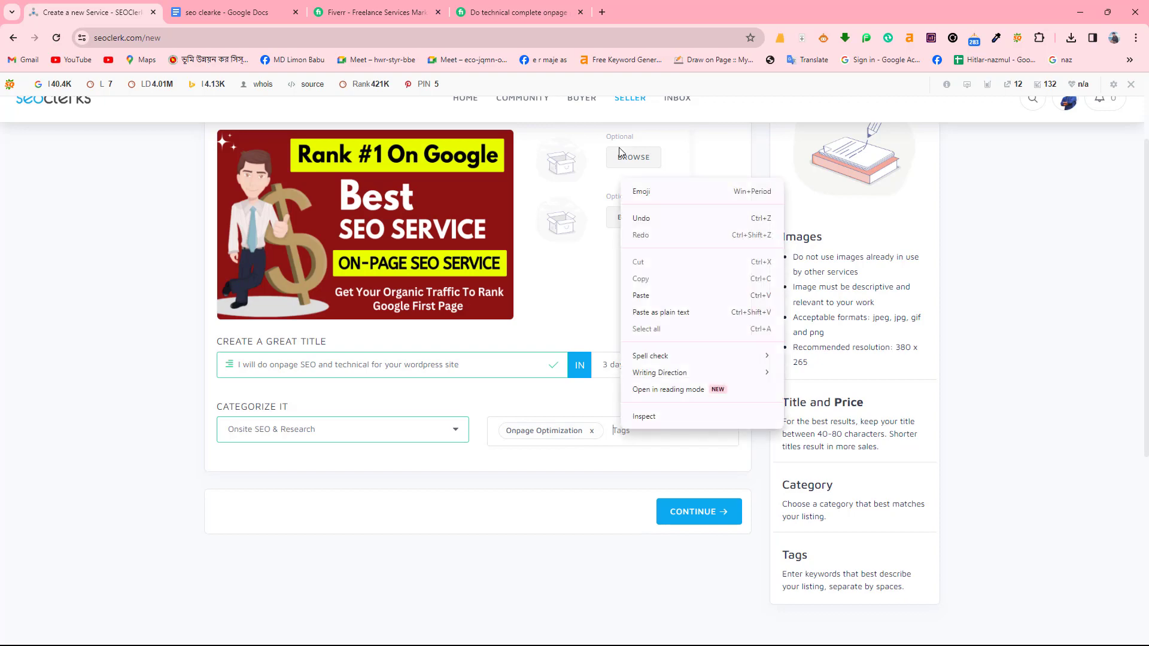
{"action": "left_click", "coordinate": [219, 12]}
{"action": "right_click", "coordinate": [307, 537]}
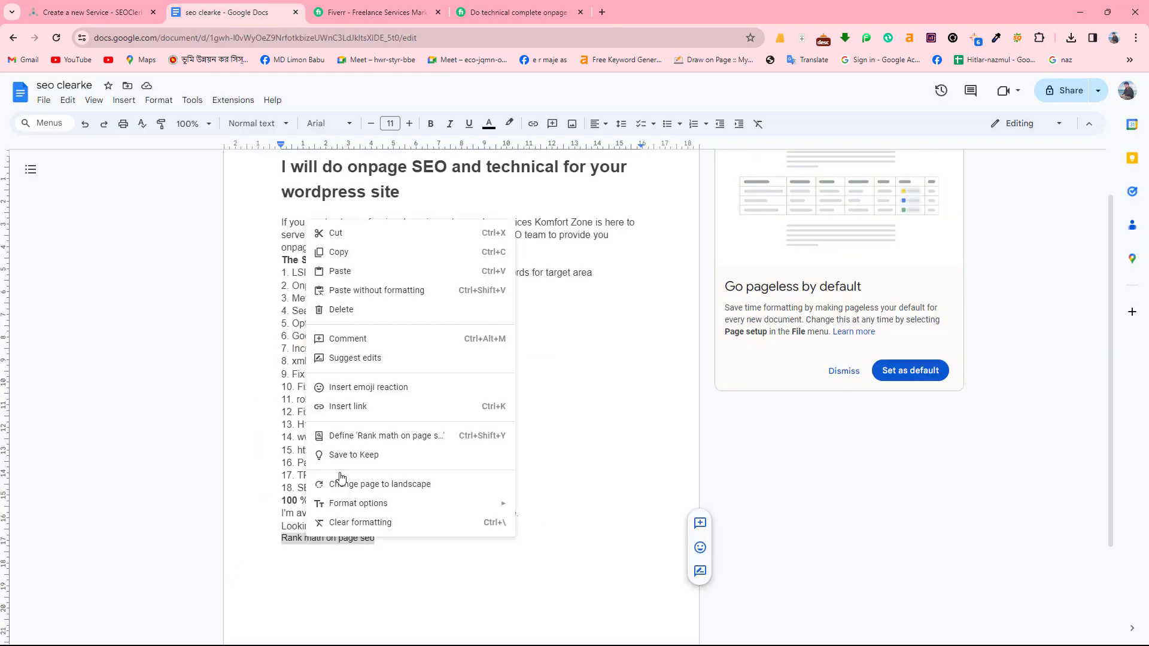
{"action": "left_click", "coordinate": [359, 252]}
{"action": "left_click", "coordinate": [89, 12]}
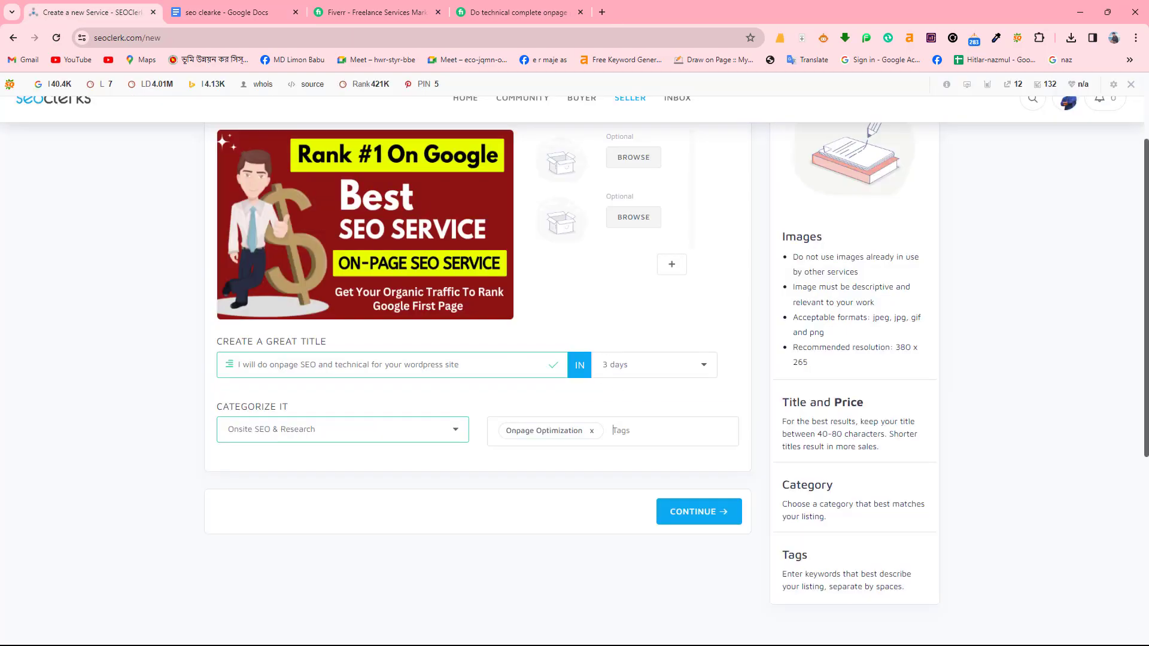
{"action": "key", "text": "ctrl+v"}
{"action": "key", "text": "Return"}
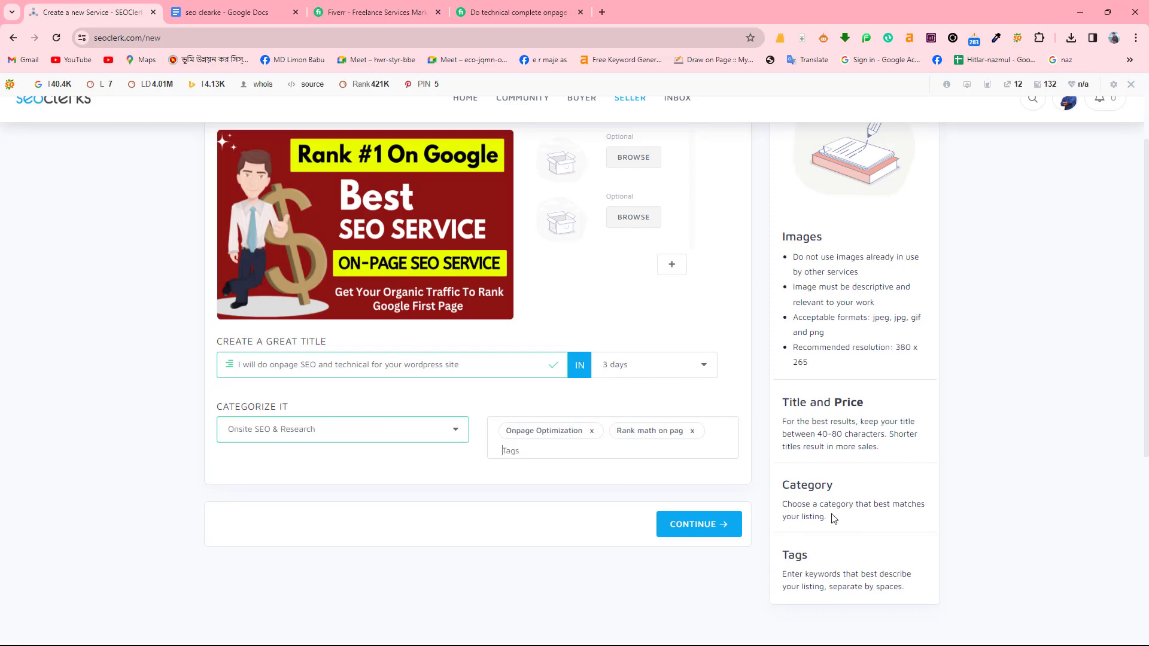
Step: Remove the truncated "Rank math on pag" tag and shorten the last line of the seo clearke document in Google Docs to "Rank math seo"
{"action": "left_click", "coordinate": [692, 430]}
{"action": "left_click", "coordinate": [259, 13]}
{"action": "left_click", "coordinate": [377, 584]}
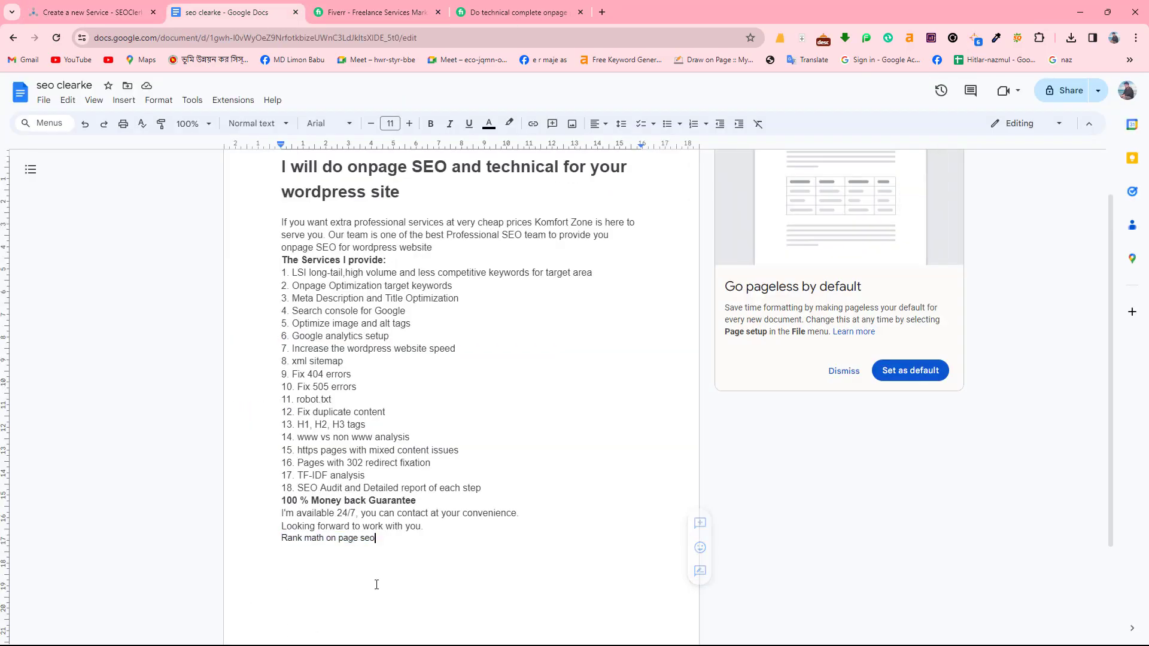
{"action": "key", "text": "BackSpace"}
{"action": "key", "text": "BackSpace"}
{"action": "key", "text": "BackSpace"}
{"action": "key", "text": "BackSpace"}
{"action": "key", "text": "BackSpace"}
{"action": "key", "text": "BackSpace"}
{"action": "key", "text": "BackSpace"}
{"action": "key", "text": "BackSpace"}
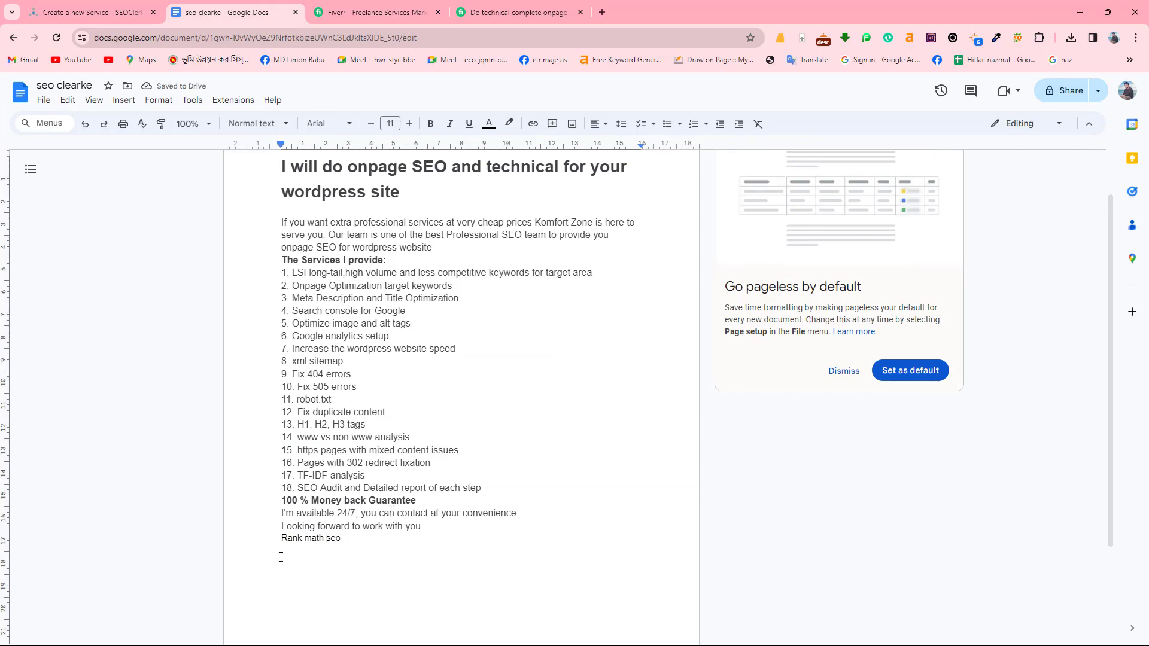
Step: Copy the line "Rank math seo" from the document and add it as a tag in the SEOClerks form
{"action": "left_click_drag", "start_coordinate": [281, 538], "coordinate": [345, 536]}
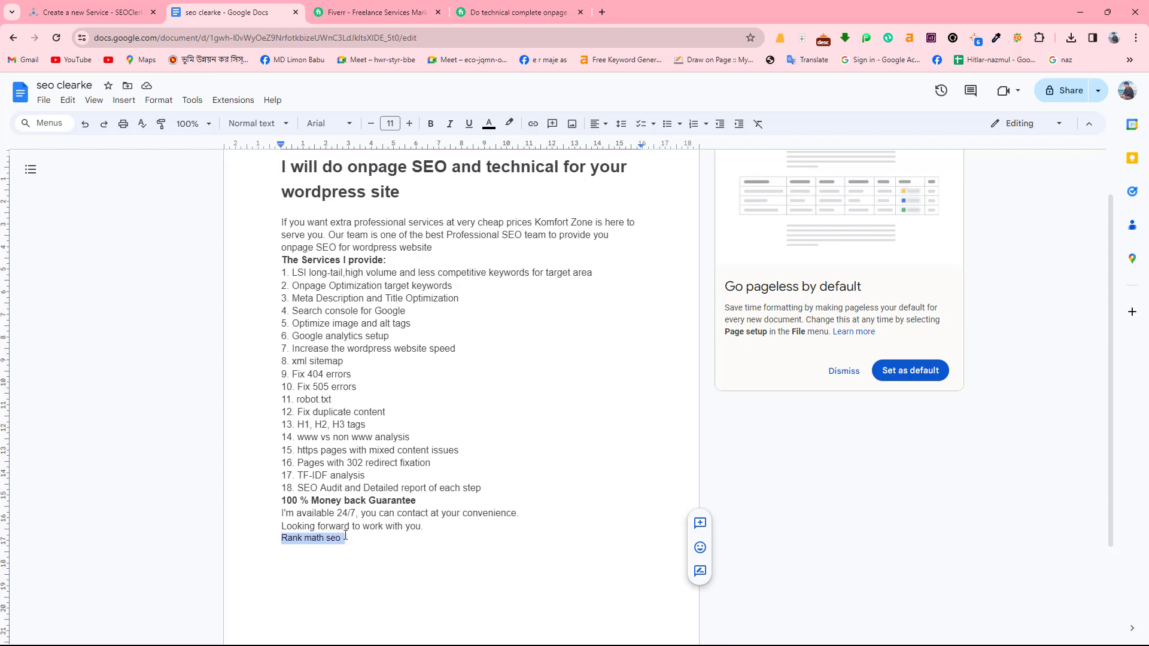
{"action": "left_click", "coordinate": [89, 12]}
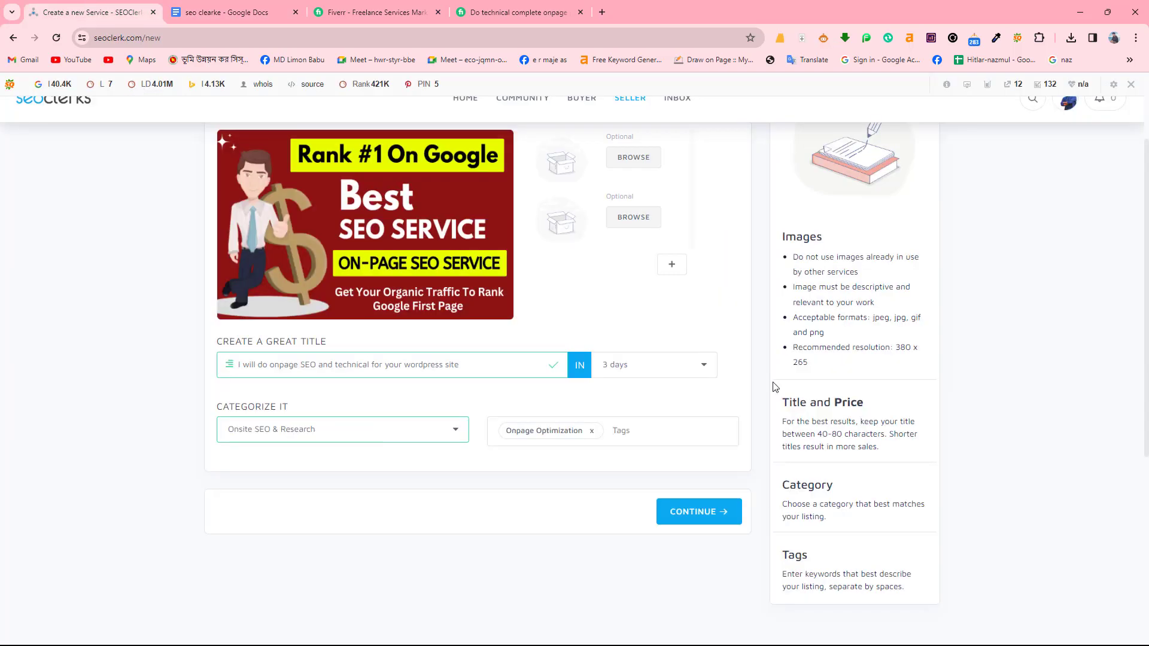
{"action": "key", "text": "ctrl+v"}
{"action": "key", "text": "Return"}
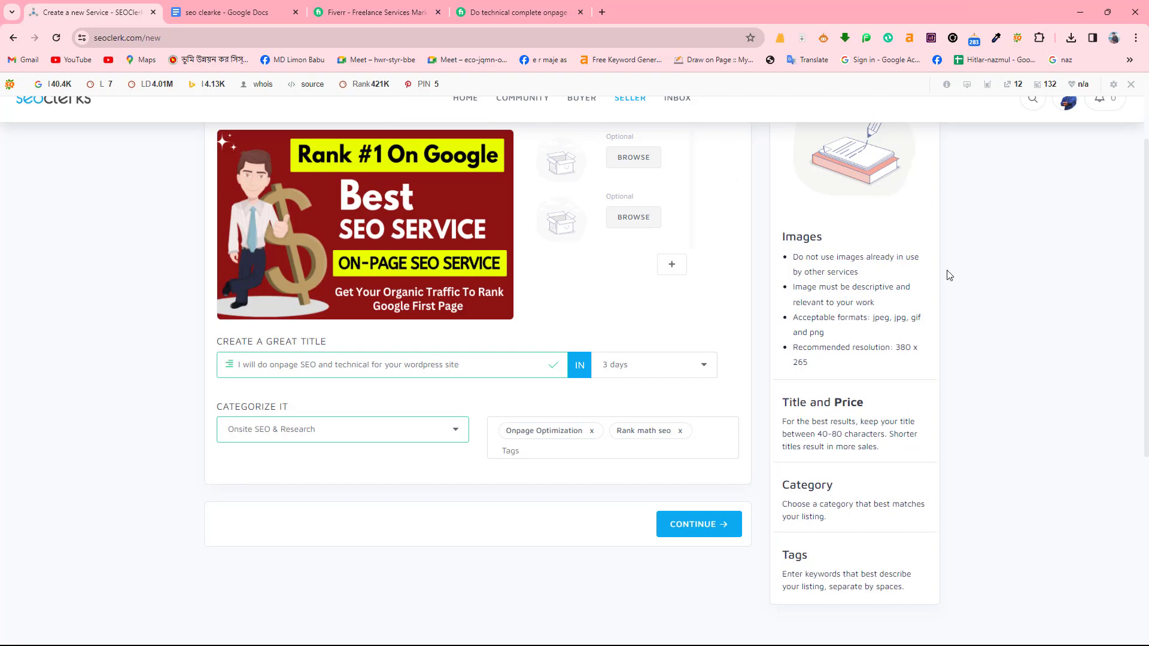
Step: Add the line "Yoast on page" at the end of the seo clearke document in Google Docs
{"action": "left_click", "coordinate": [245, 6]}
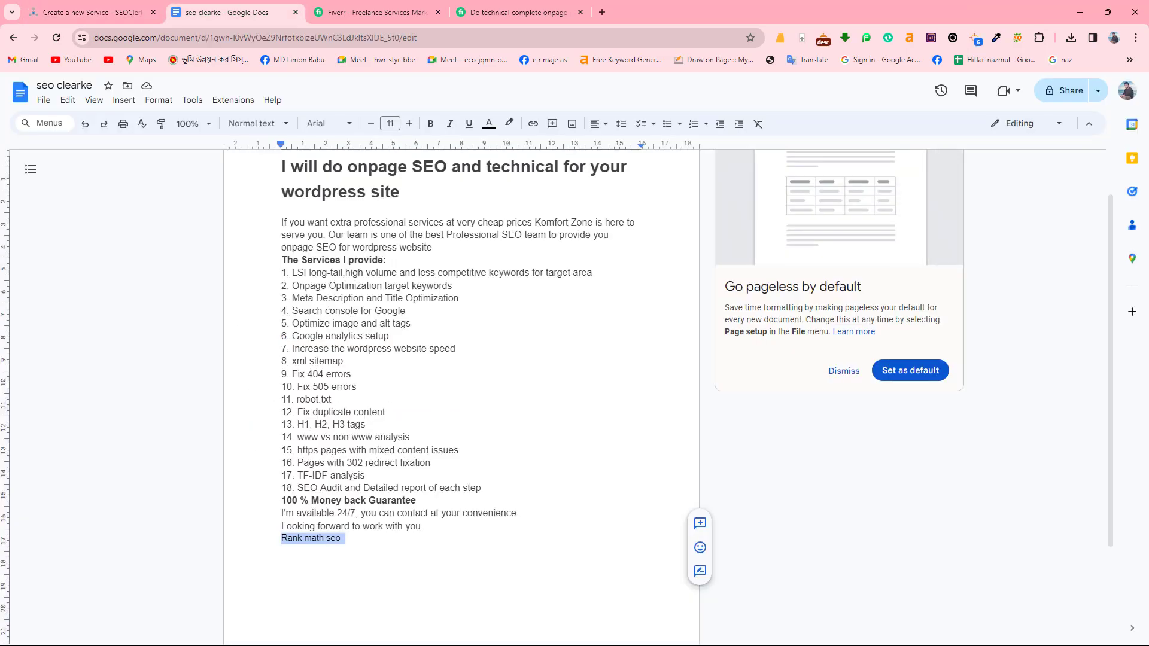
{"action": "left_click", "coordinate": [365, 531]}
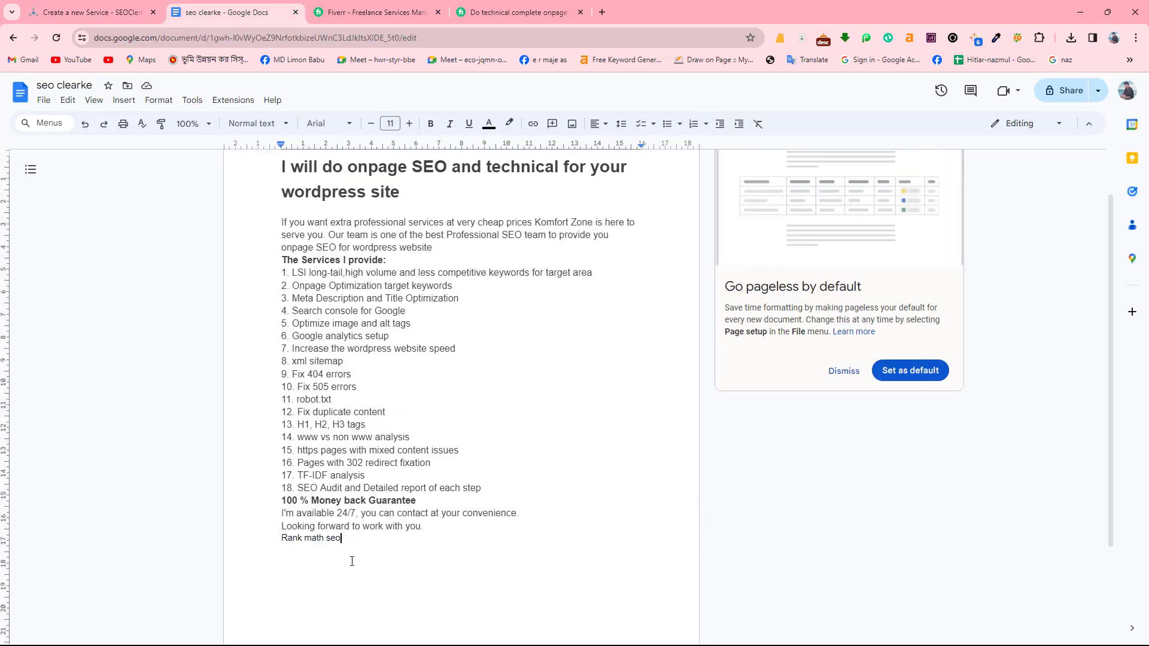
{"action": "key", "text": "Return"}
{"action": "type", "text": "yo"}
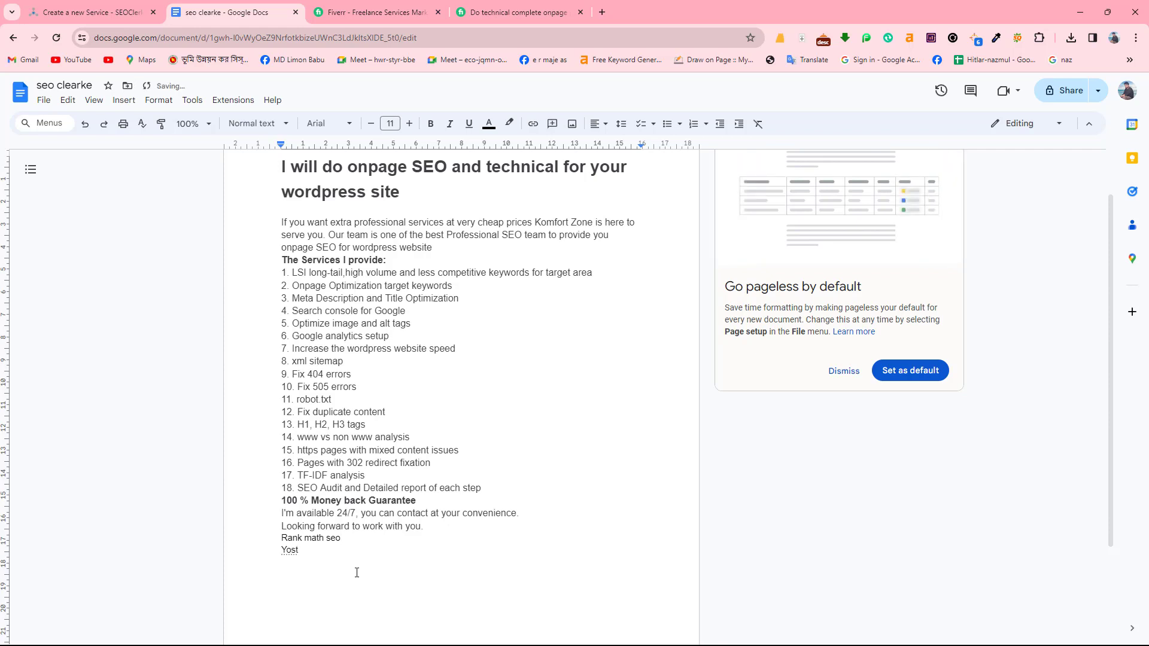
{"action": "key", "text": "BackSpace"}
{"action": "type", "text": "oast on page"}
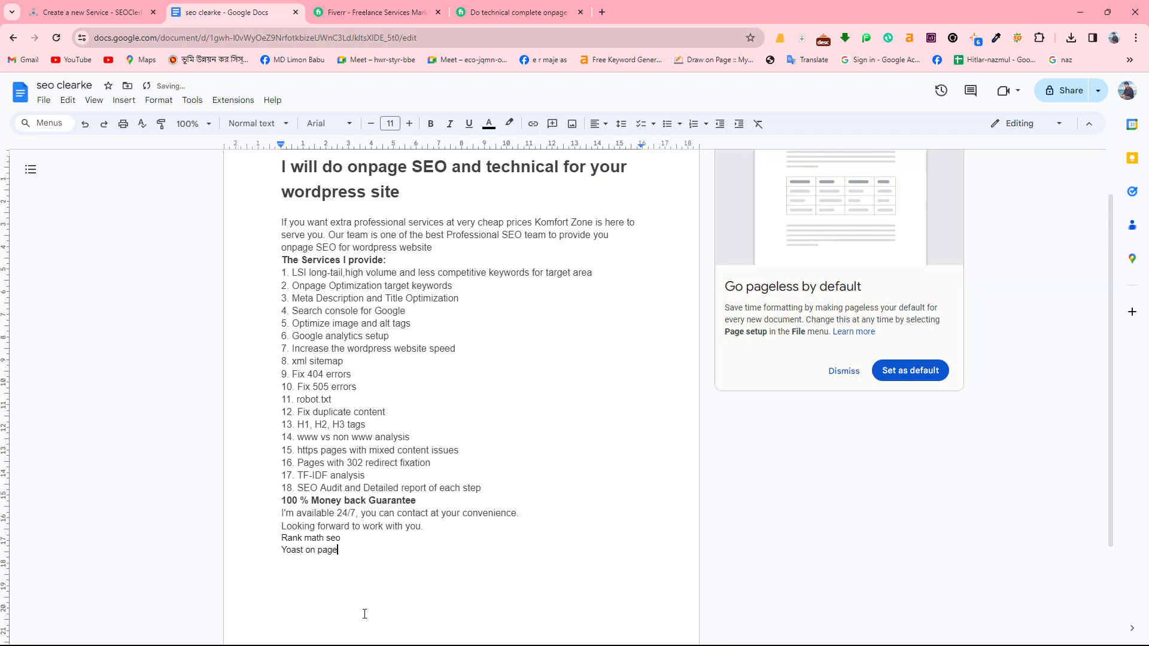
Step: Copy the line "Yoast on page" from the document and add it as a tag in the SEOClerks form
{"action": "mouse_move", "coordinate": [281, 549]}
{"action": "left_mouse_down"}
{"action": "mouse_move", "coordinate": [336, 553]}
{"action": "mouse_move", "coordinate": [281, 549]}
{"action": "left_mouse_up"}
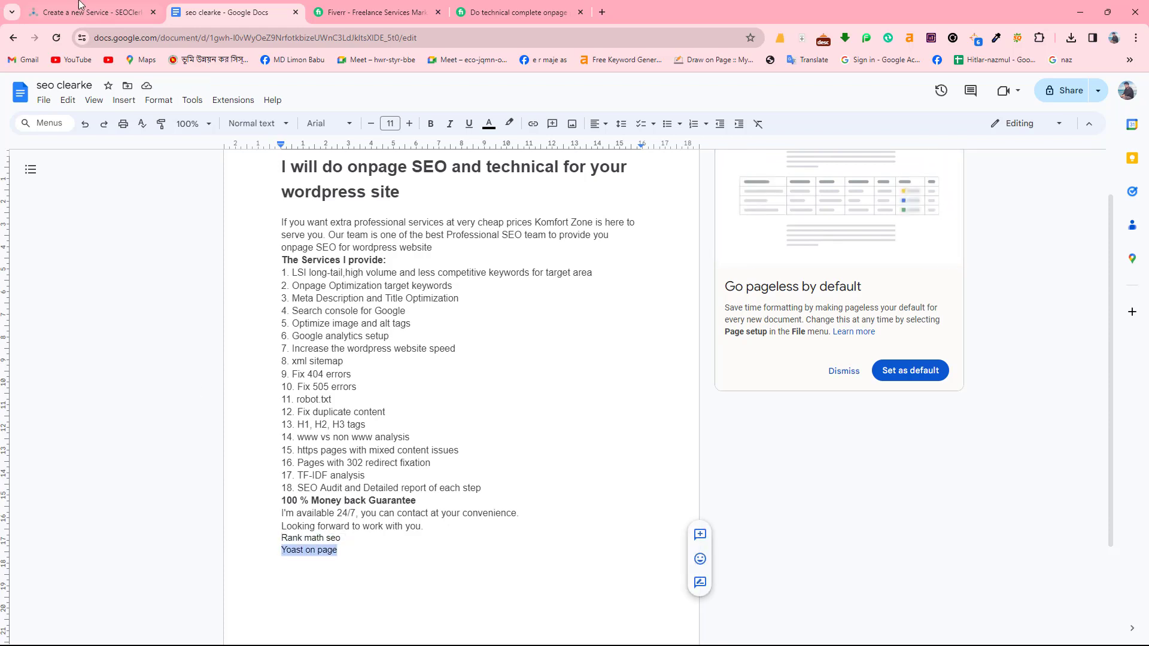
{"action": "left_click", "coordinate": [95, 12]}
{"action": "key", "text": "ctrl+v"}
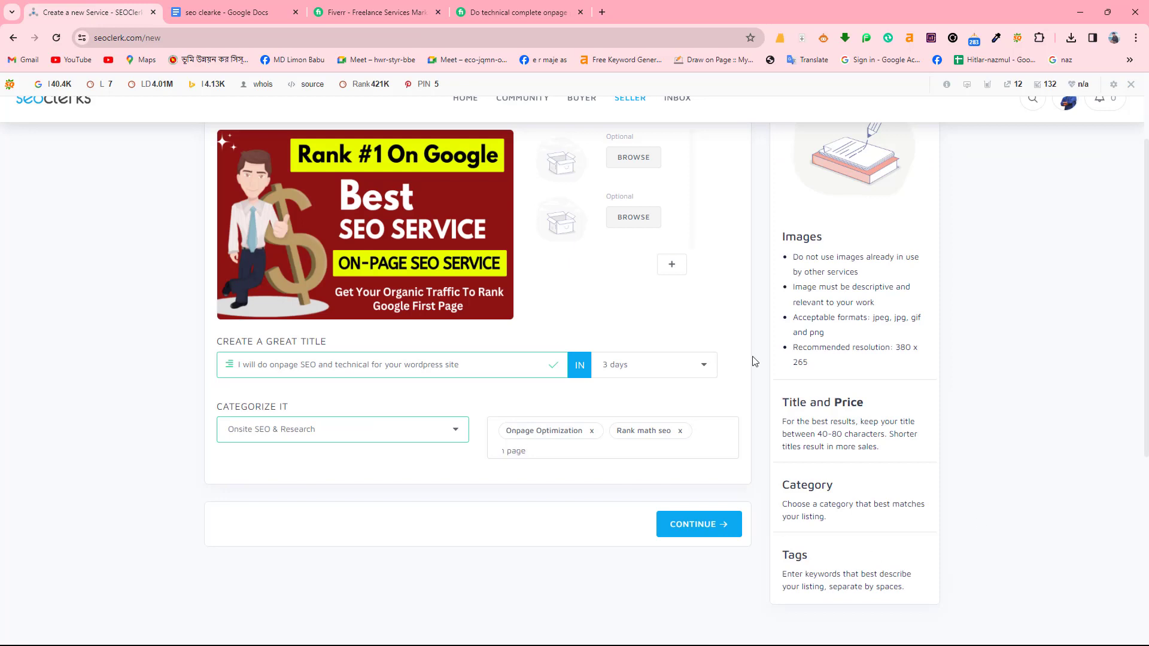
{"action": "key", "text": "Return"}
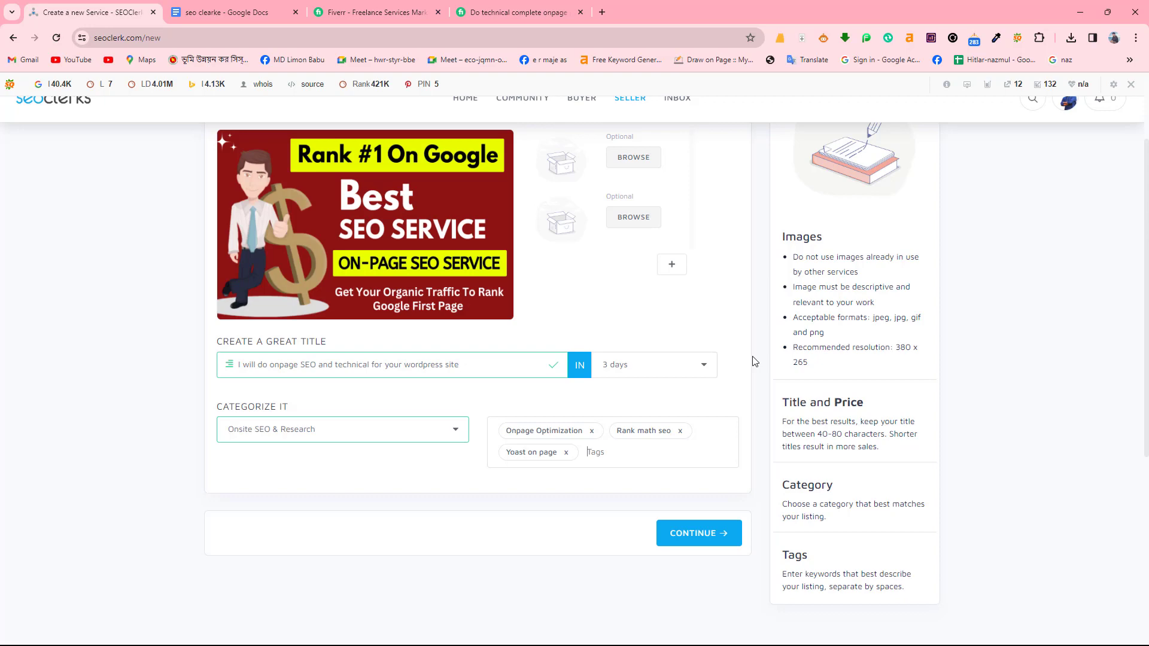
Step: Add the line "E commerce seo" below "Yoast on page" in the seo clearke document in Google Docs
{"action": "left_click", "coordinate": [191, 9]}
{"action": "left_click", "coordinate": [348, 550]}
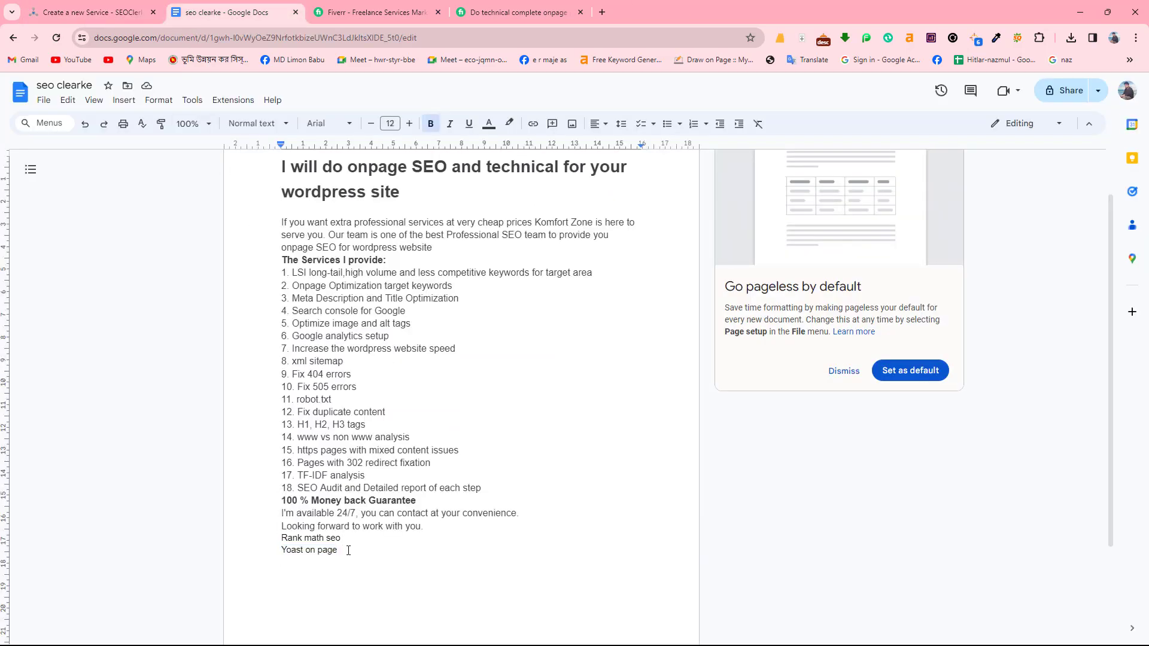
{"action": "key", "text": "Return"}
{"action": "type", "text": "E commerc"}
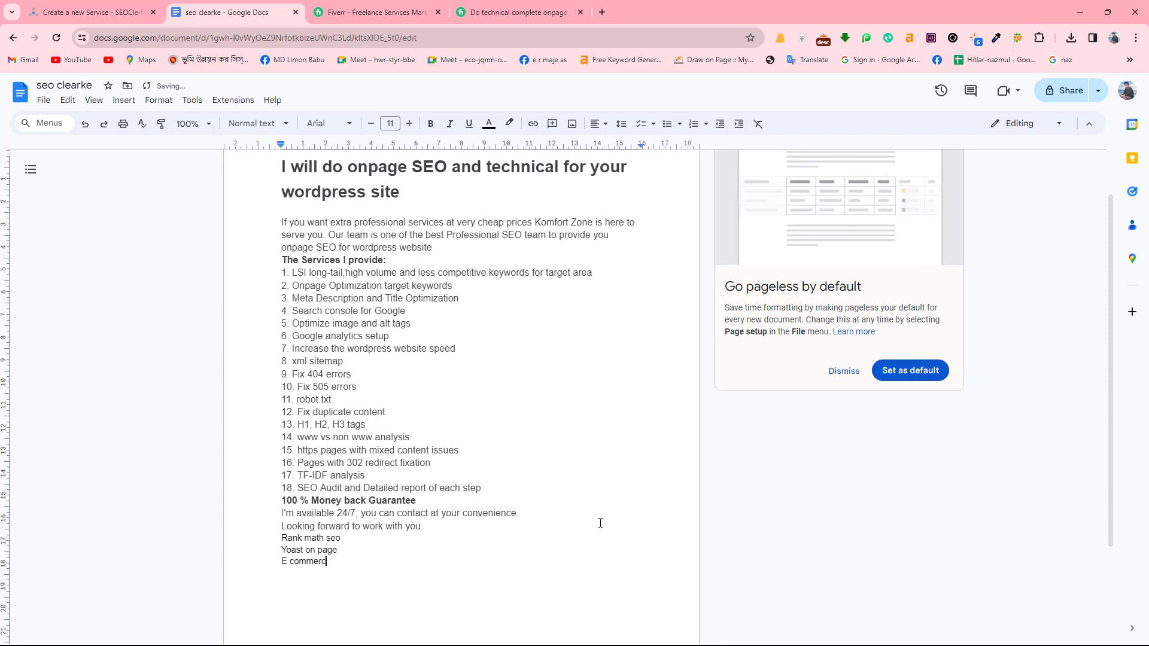
{"action": "type", "text": "e i="}
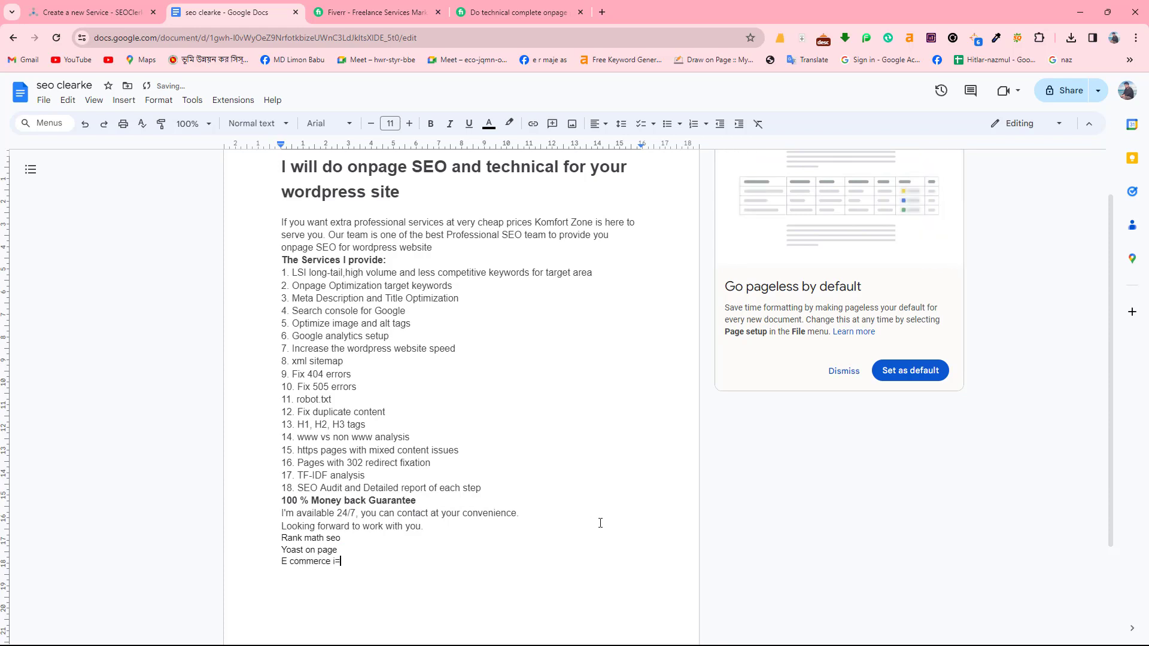
{"action": "key", "text": "BackSpace"}
{"action": "key", "text": "BackSpace"}
{"action": "type", "text": "seo"}
Step: Copy the line "E commerce seo" from the document and add it as a tag in the SEOClerks form
{"action": "key", "text": "shift+Home"}
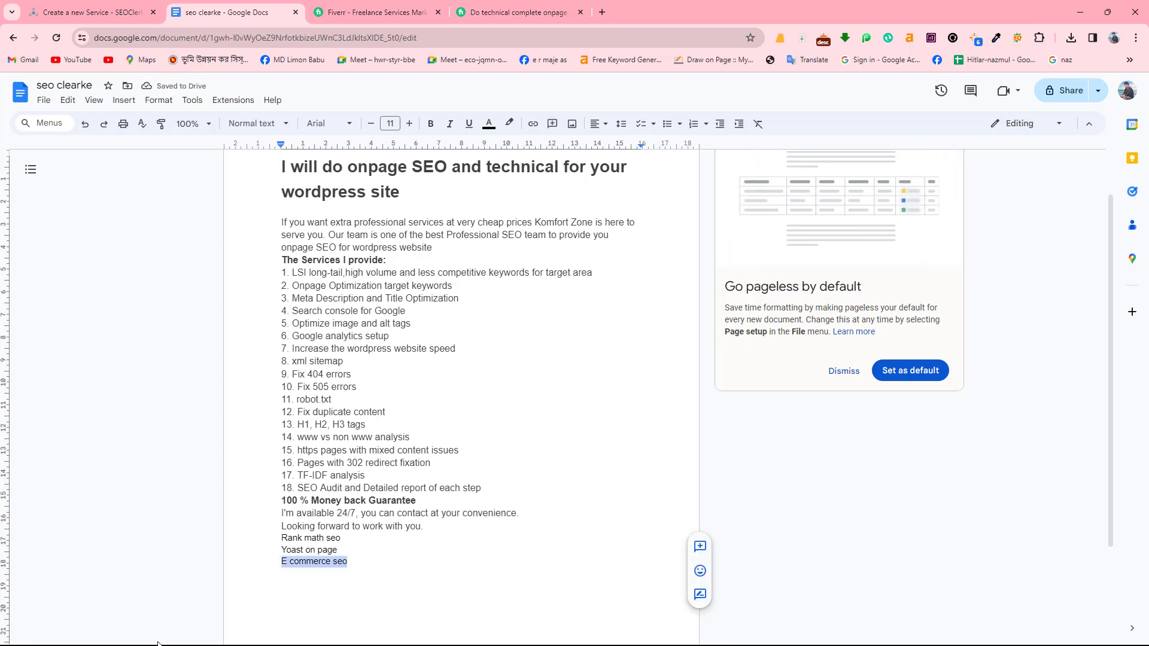
{"action": "left_click", "coordinate": [90, 12]}
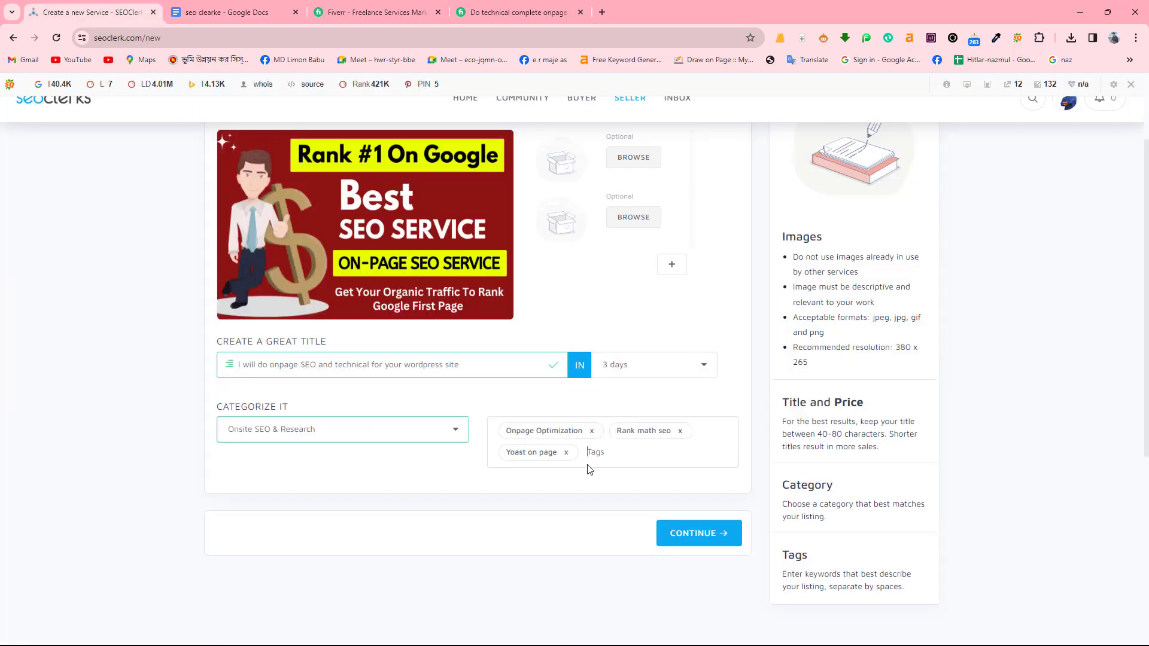
{"action": "key", "text": "Return"}
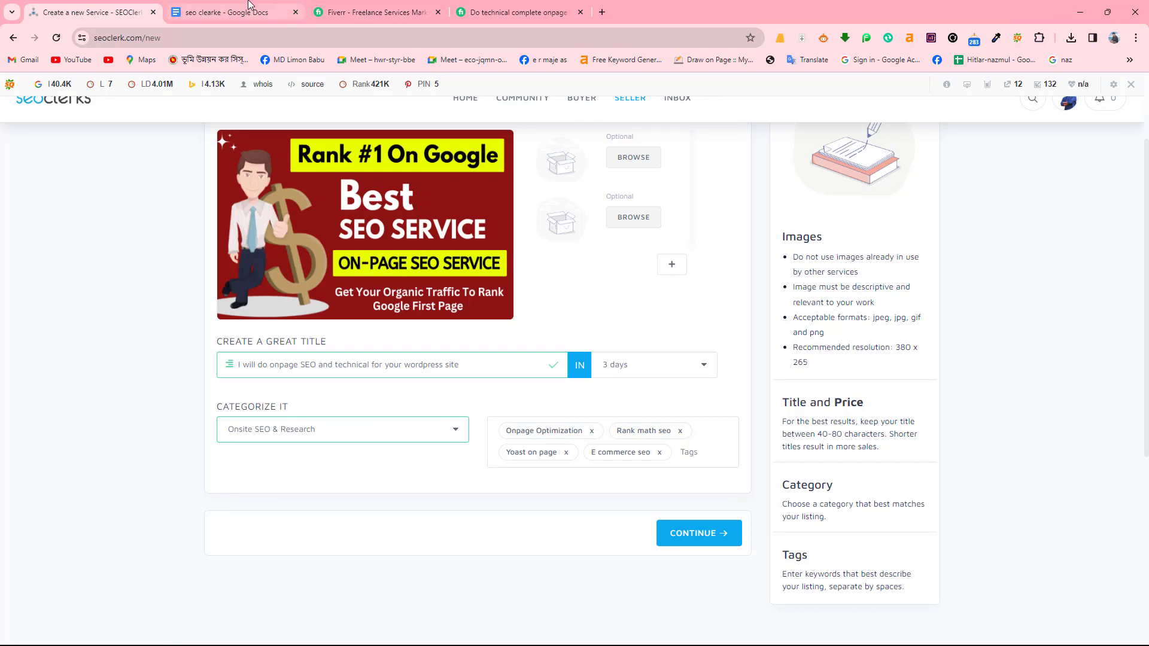
Step: Add the line "Monthly on page" below "E commerce seo" in the seo clearke document in Google Docs
{"action": "left_click", "coordinate": [227, 12]}
{"action": "left_click", "coordinate": [363, 571]}
{"action": "key", "text": "Return"}
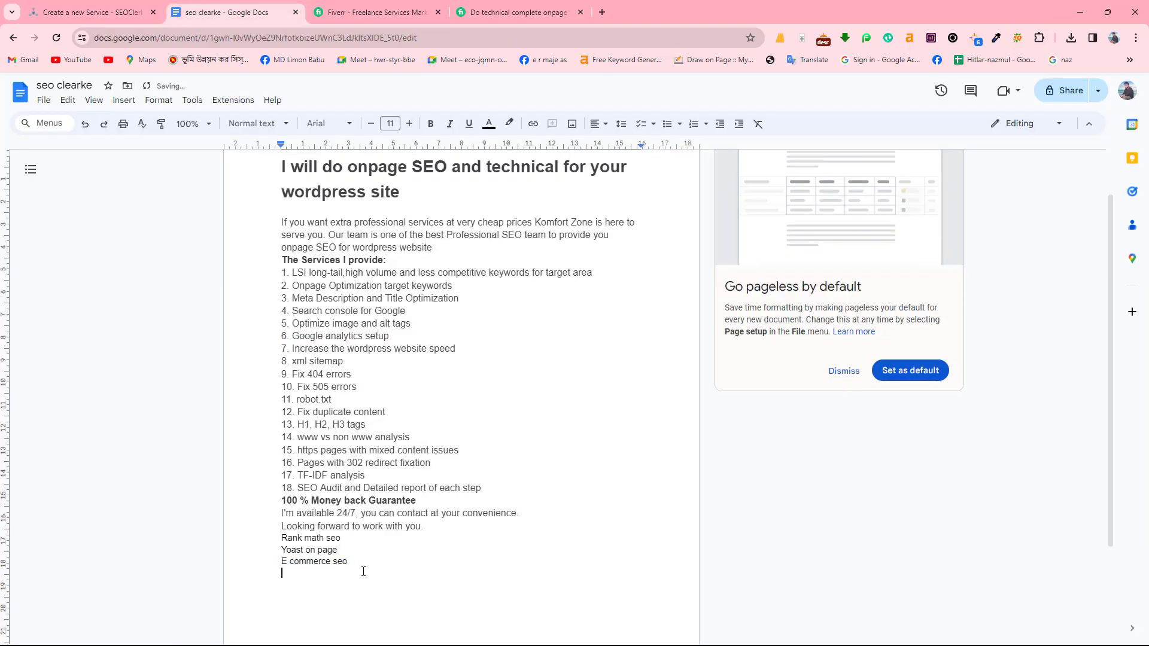
{"action": "type", "text": "monthly "}
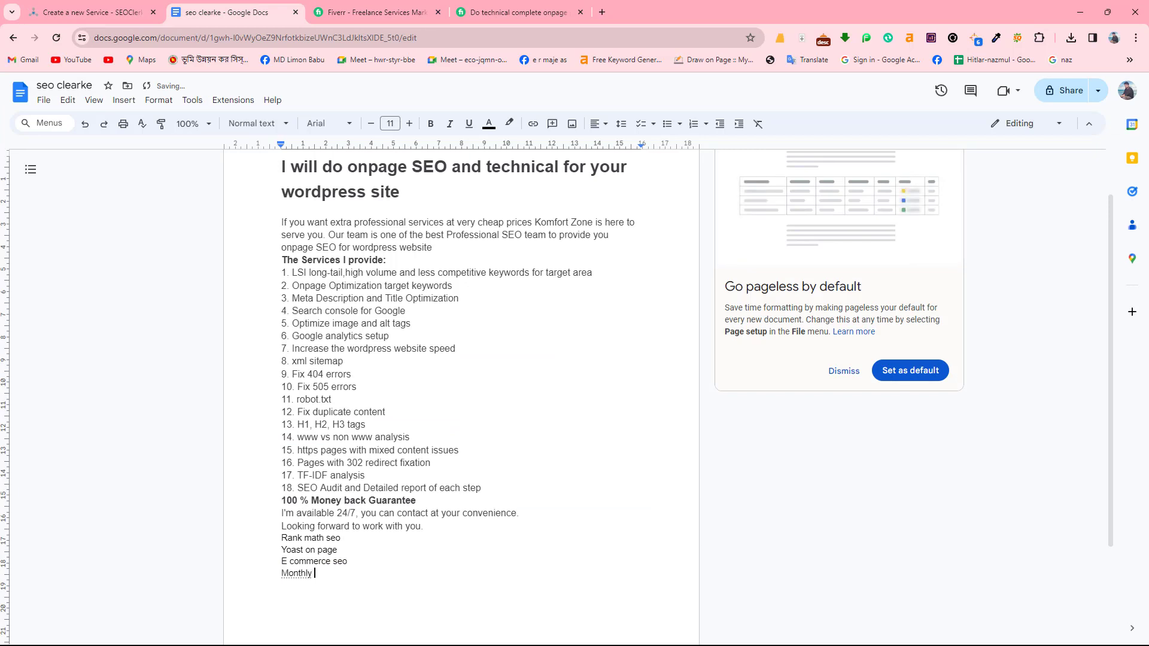
{"action": "type", "text": "on page"}
Step: Copy the line "Monthly on page" from the document and add it as a tag in the SEOClerks form
{"action": "key", "text": "shift+Home"}
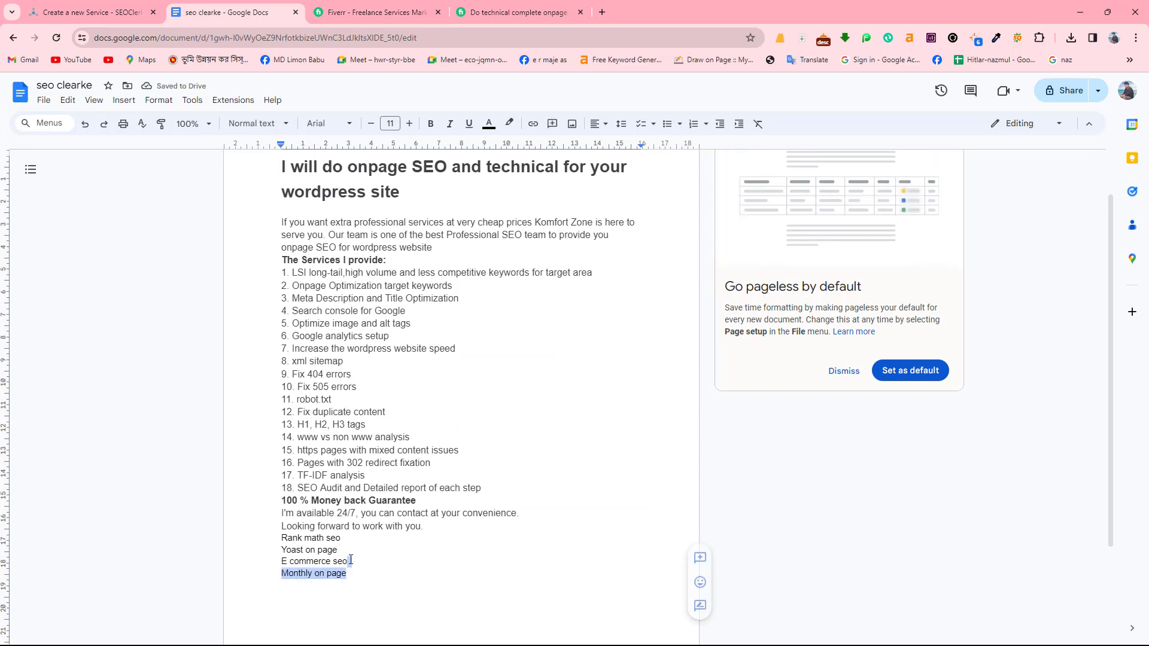
{"action": "left_click", "coordinate": [347, 574]}
{"action": "left_click_drag", "start_coordinate": [347, 573], "coordinate": [285, 576]}
{"action": "key", "text": "ctrl+c"}
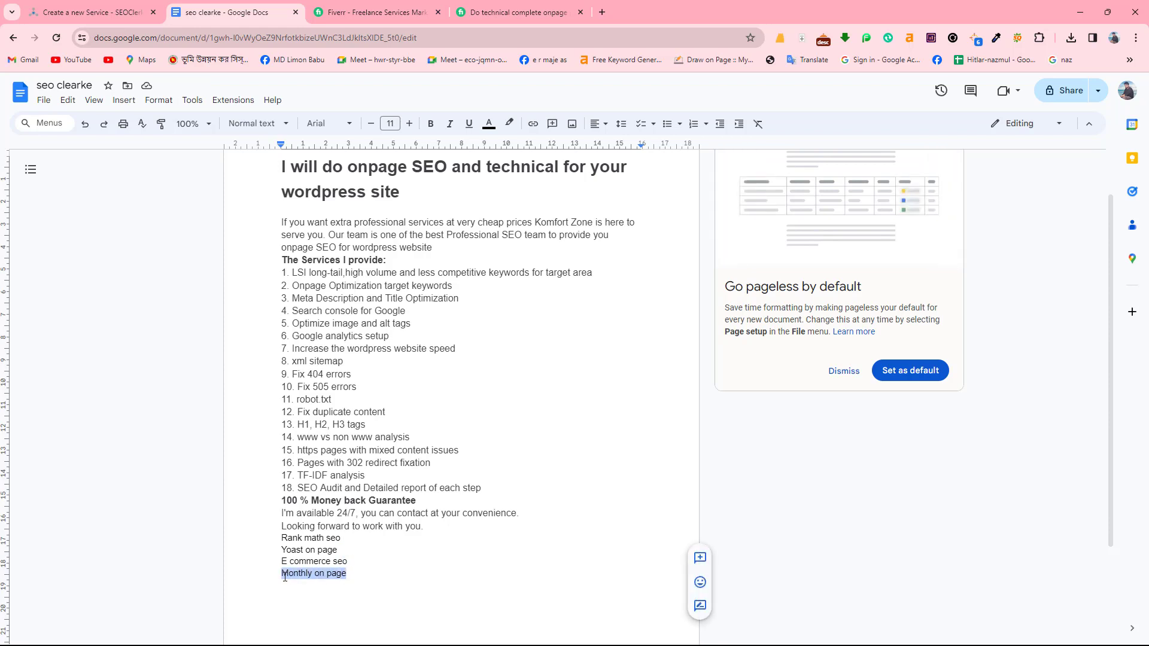
{"action": "key", "text": "ctrl+shift+Tab"}
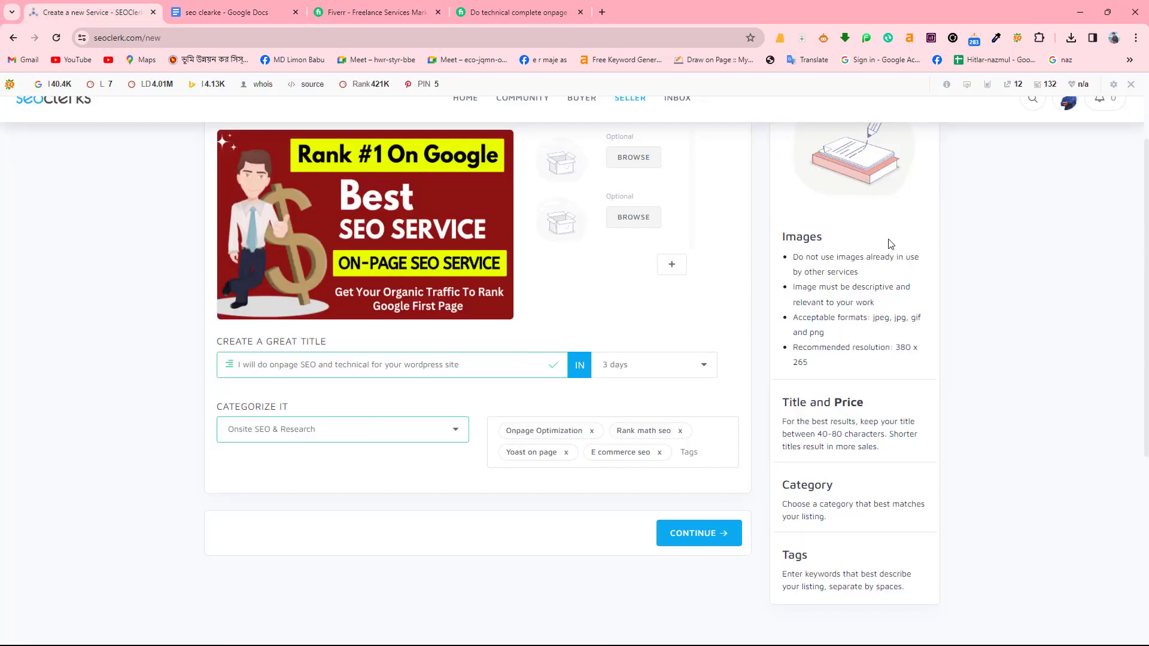
{"action": "key", "text": "ctrl+v"}
{"action": "key", "text": "Return"}
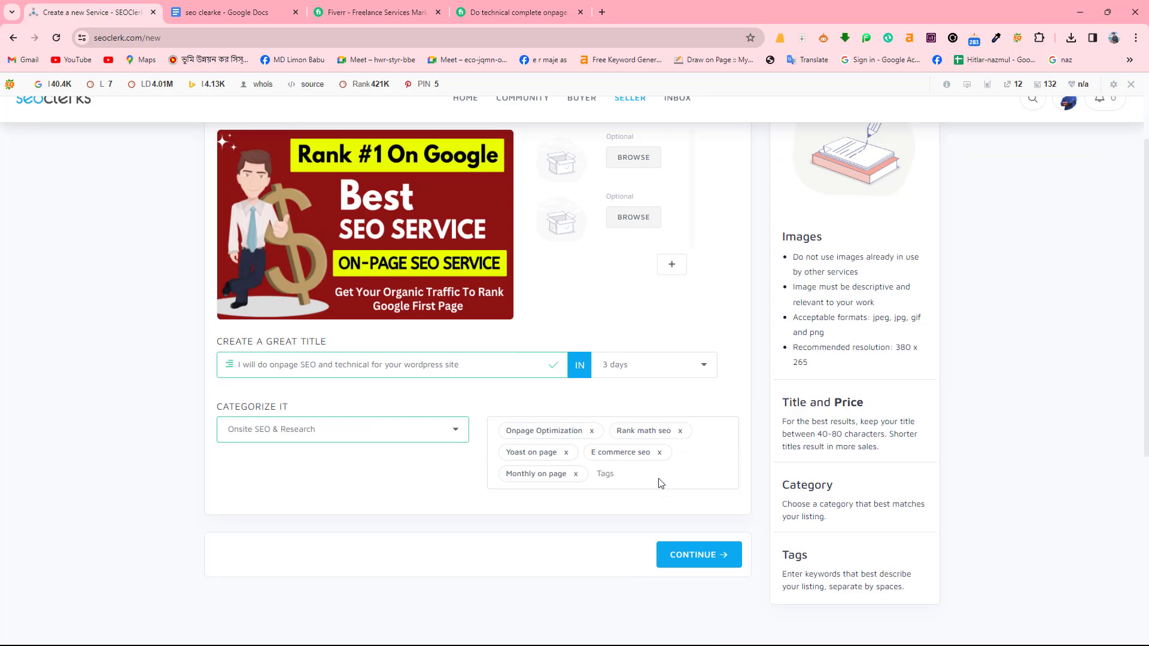
Step: Continue to the Pricing stage of the service form and set the price per order to $20
{"action": "left_click", "coordinate": [686, 564]}
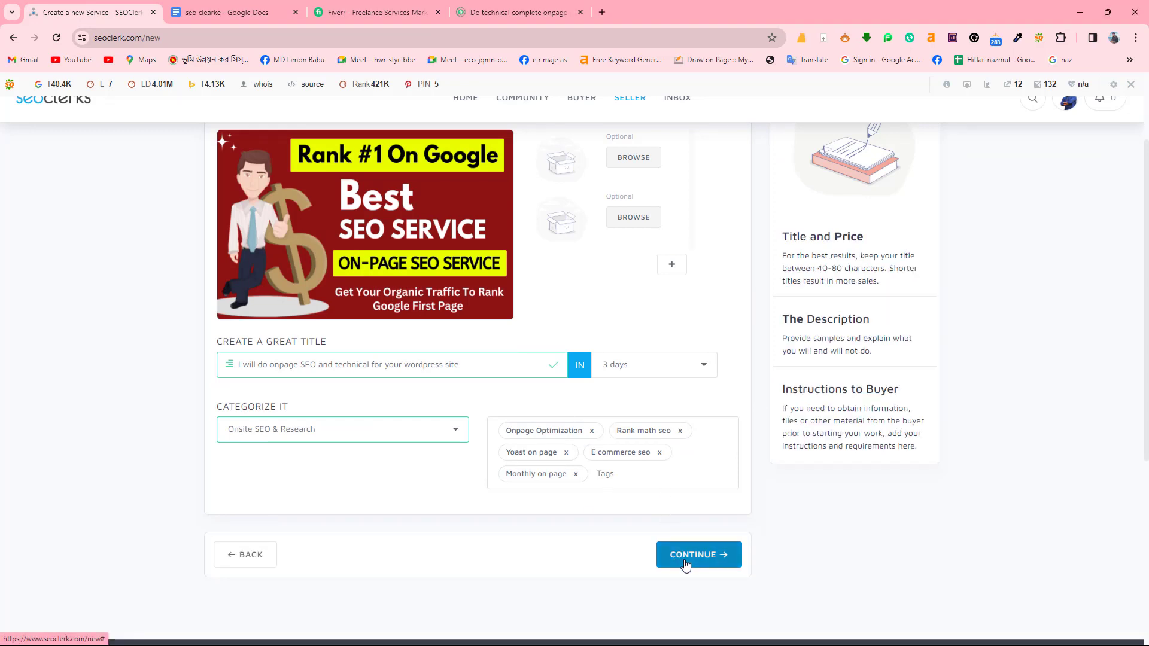
{"action": "left_click", "coordinate": [686, 564]}
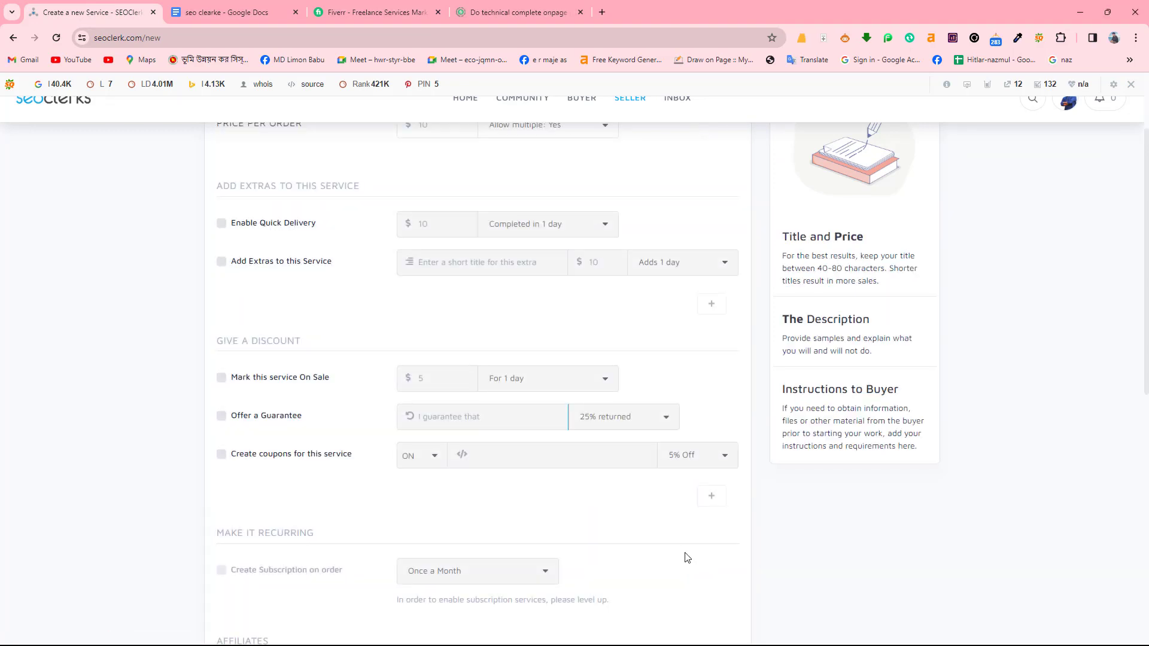
{"action": "scroll", "coordinate": [468, 456], "scroll_direction": "up", "scroll_amount": 2}
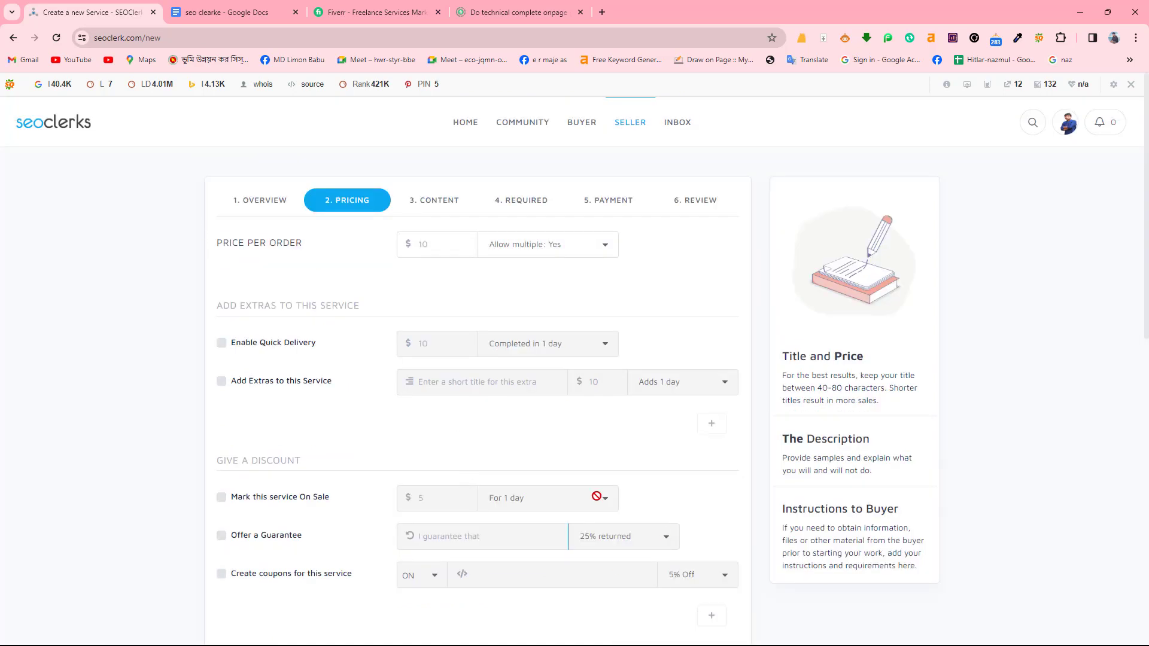
{"action": "left_click_drag", "start_coordinate": [217, 249], "coordinate": [297, 246]}
{"action": "left_click", "coordinate": [435, 243]}
{"action": "type", "text": "20"}
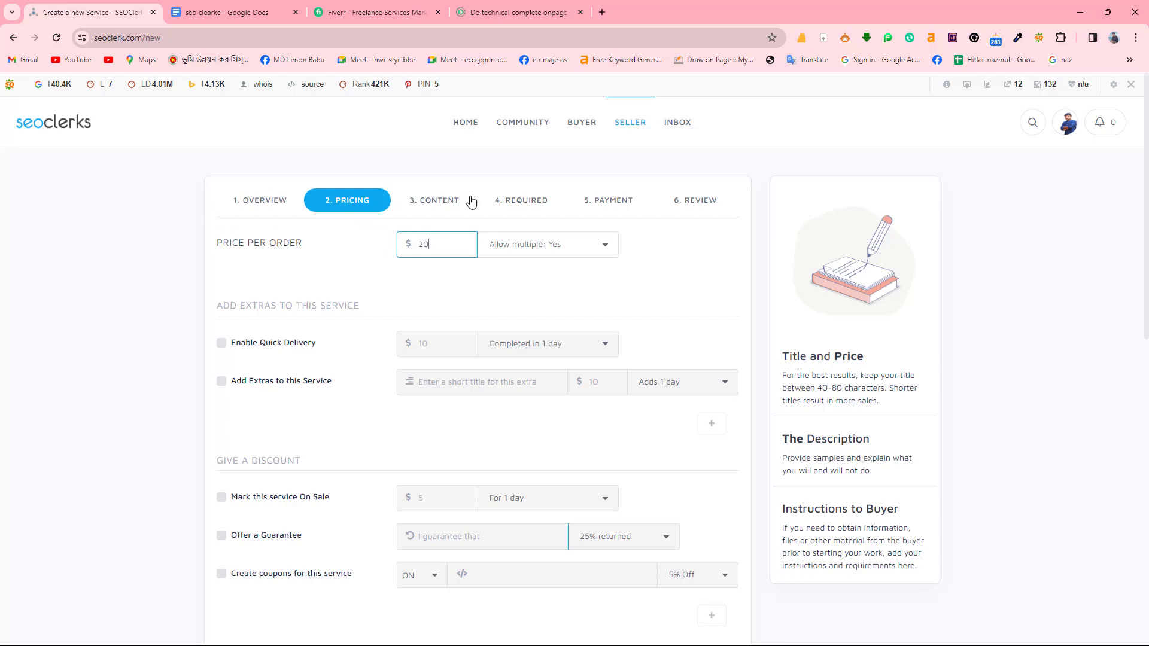
Step: Examine the choices for allowing buyers to order multiple quantities, leaving the setting at Yes
{"action": "left_click", "coordinate": [604, 251]}
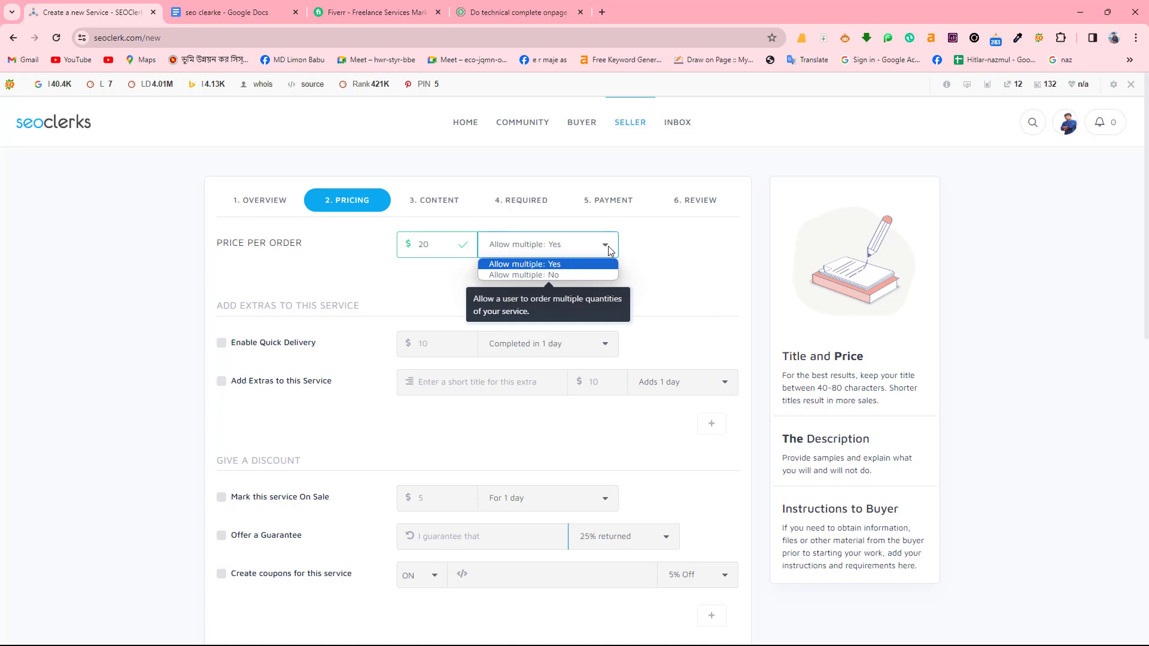
{"action": "left_click", "coordinate": [609, 251]}
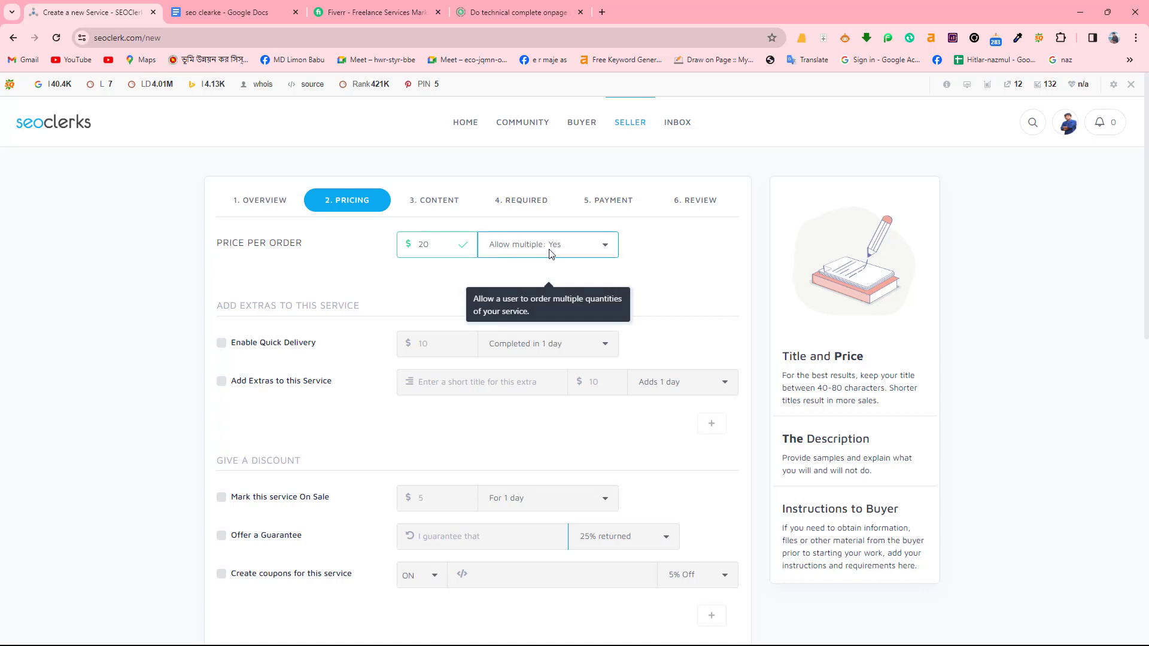
{"action": "left_click", "coordinate": [607, 249]}
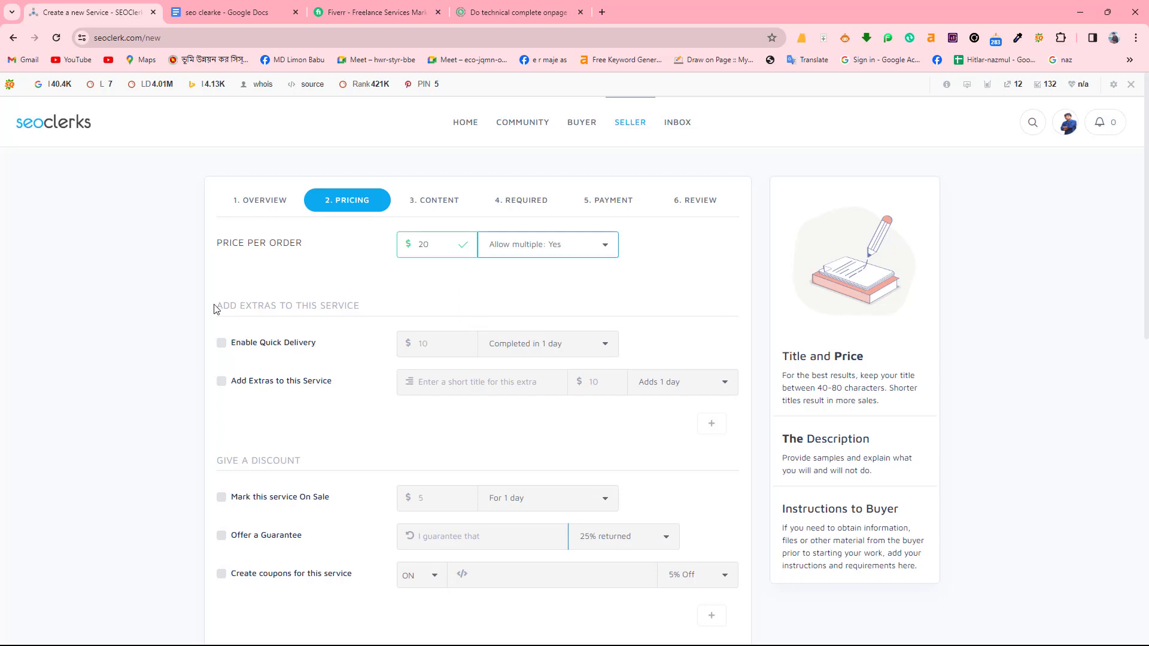
Step: Try enabling Quick Delivery in the service extras and switch it off again
{"action": "left_click_drag", "start_coordinate": [215, 309], "coordinate": [361, 288]}
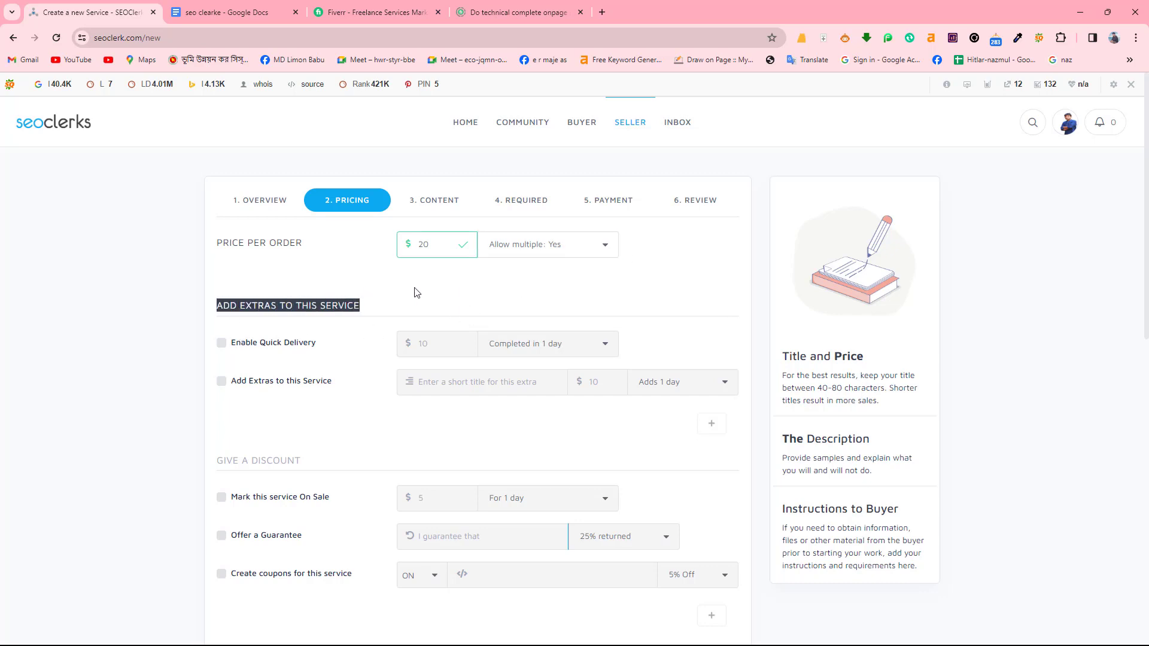
{"action": "left_click", "coordinate": [381, 310]}
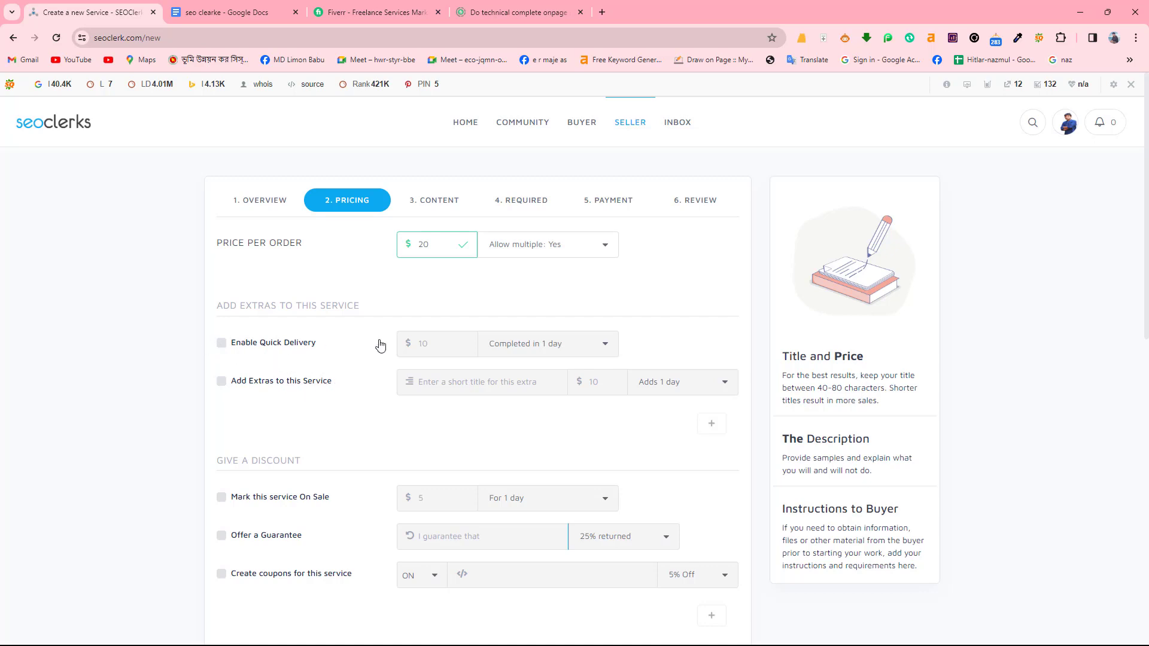
{"action": "left_click", "coordinate": [222, 343]}
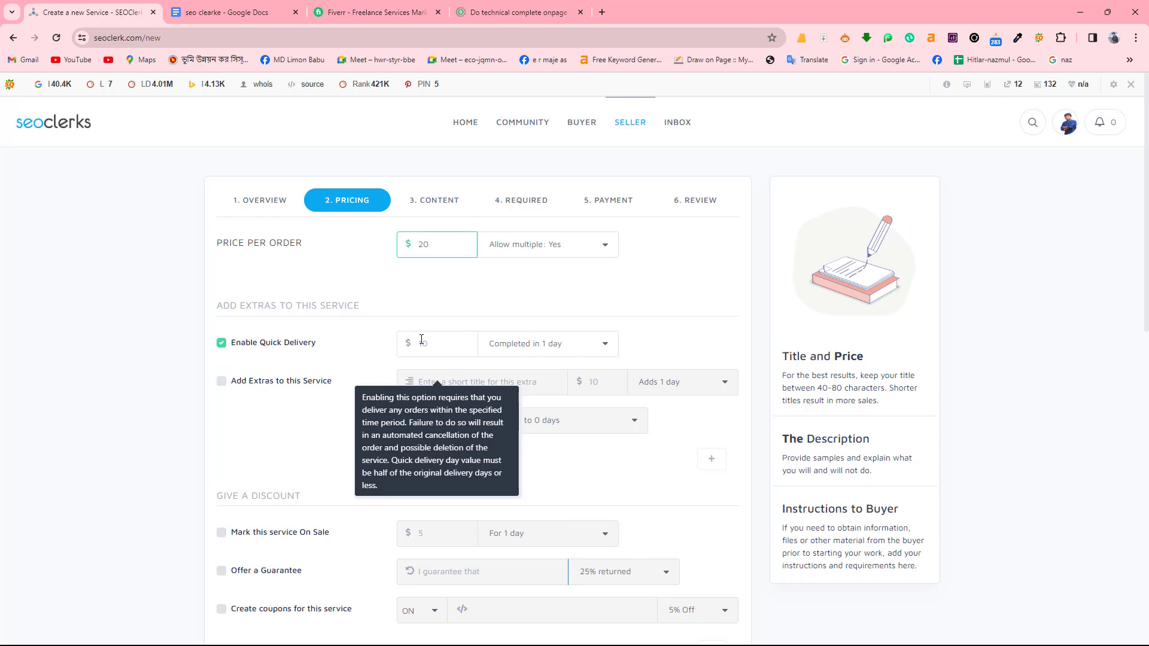
{"action": "left_click", "coordinate": [223, 346]}
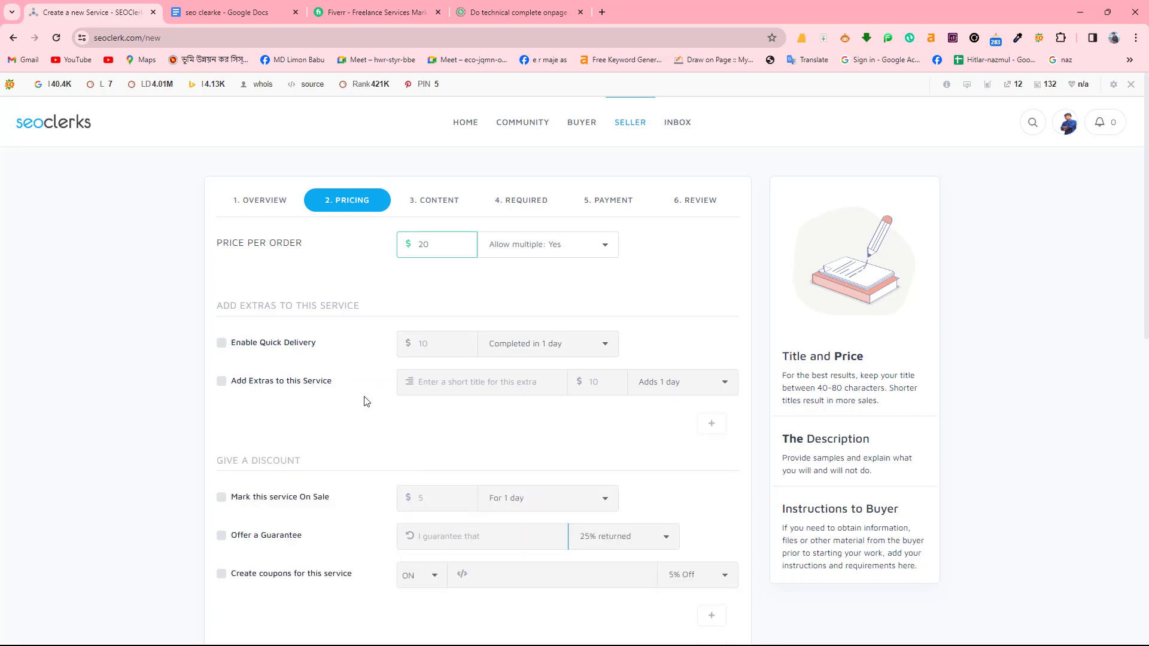
Step: Try enabling the Add Extras to this Service option and switch it off again without entering an extra
{"action": "scroll", "coordinate": [370, 401], "scroll_direction": "down", "scroll_amount": 1}
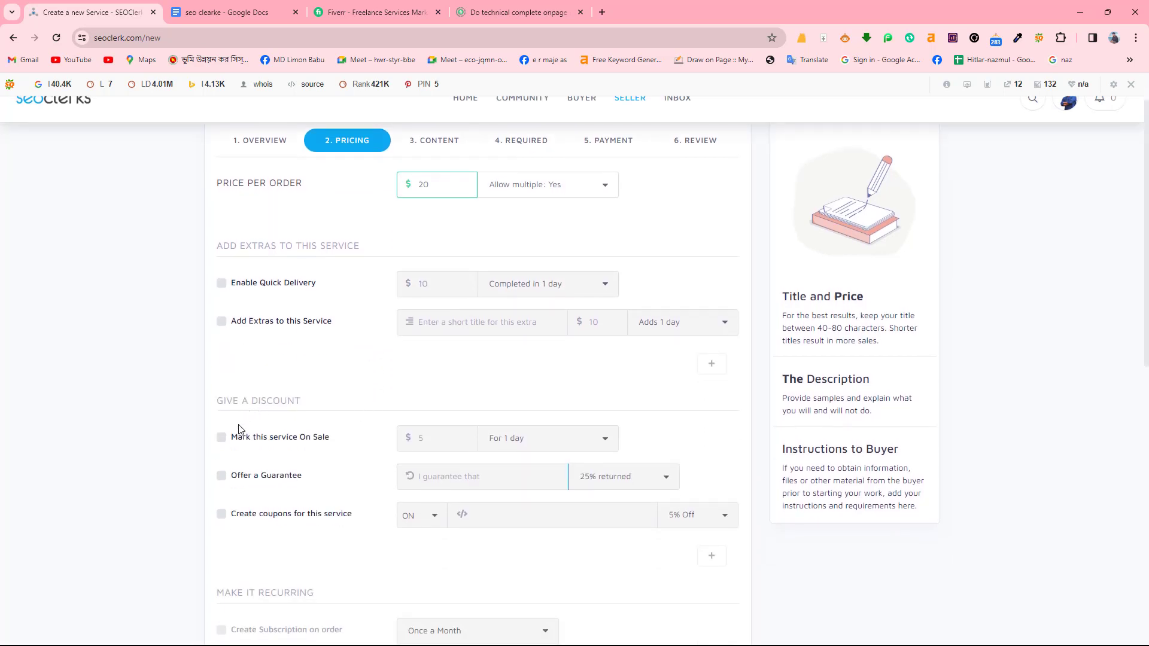
{"action": "scroll", "coordinate": [306, 418], "scroll_direction": "down", "scroll_amount": 1}
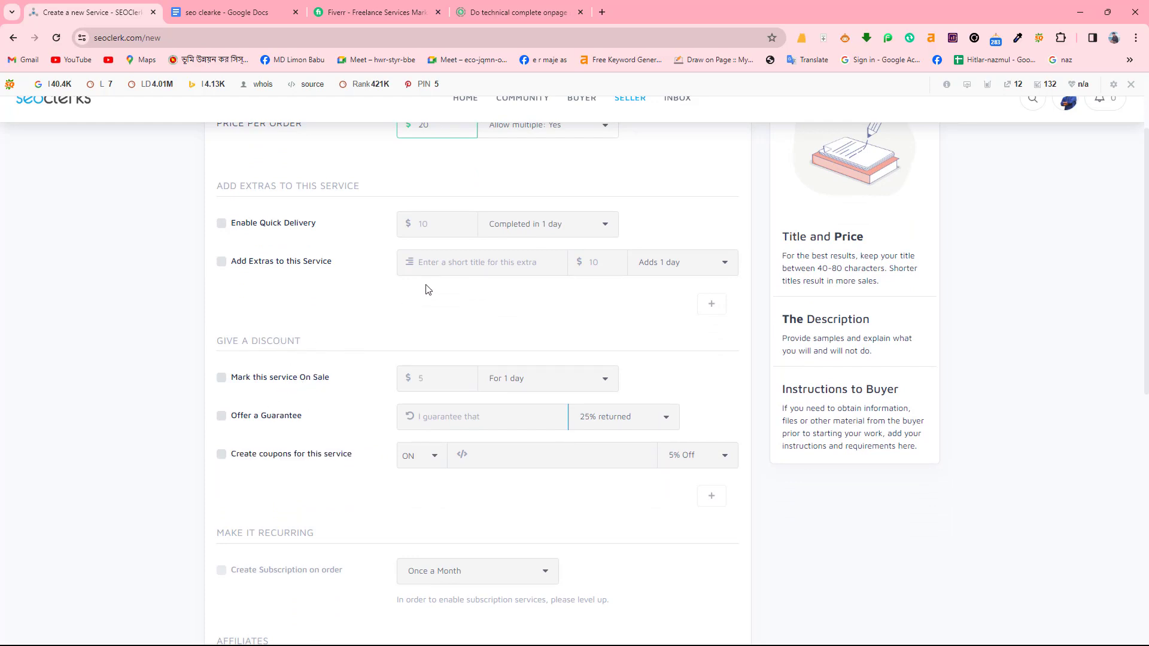
{"action": "left_click", "coordinate": [221, 261]}
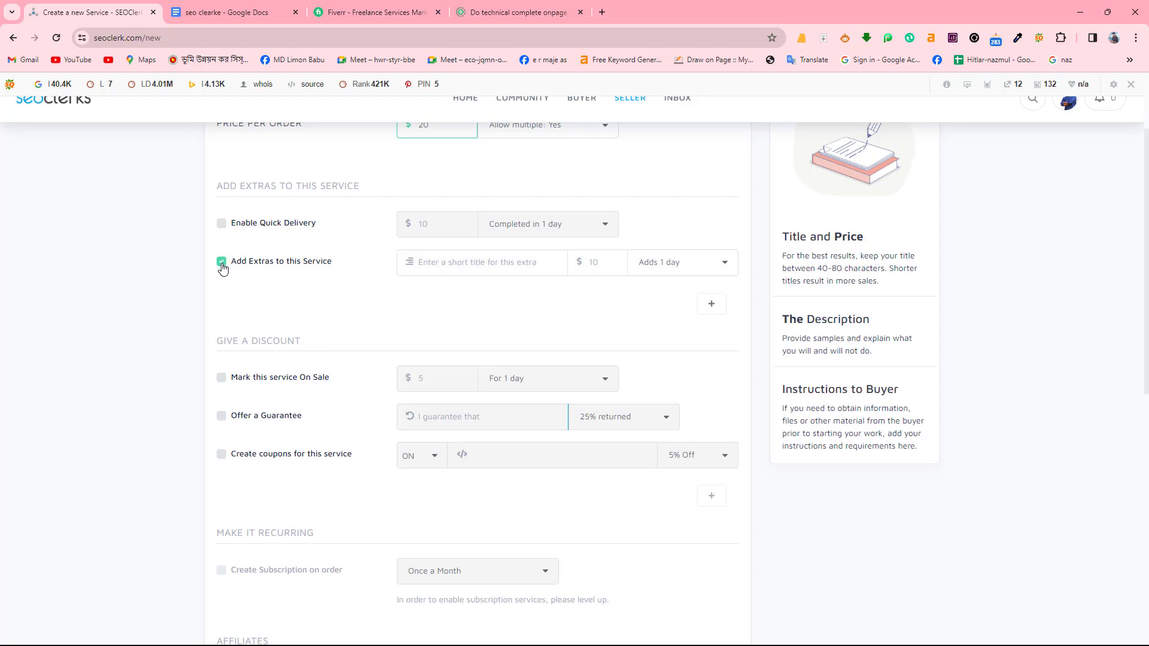
{"action": "left_click", "coordinate": [489, 272]}
{"action": "left_click", "coordinate": [621, 263]}
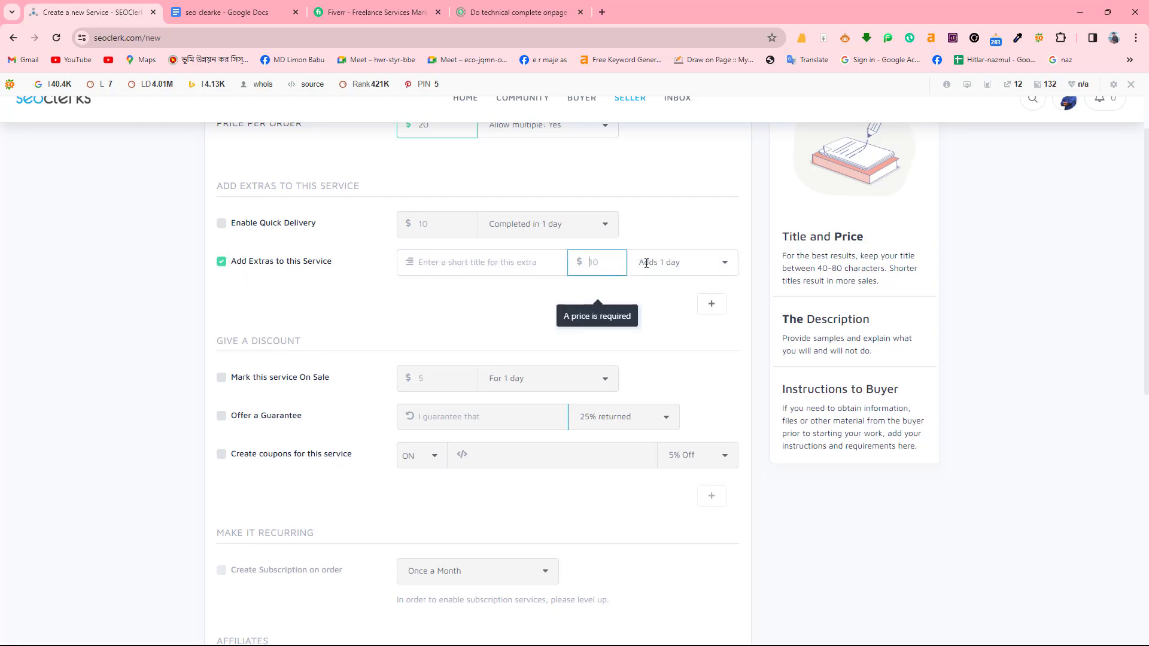
{"action": "left_click", "coordinate": [316, 329]}
Step: Examine the discount, guarantee, coupon, recurring subscription and affiliate commission options of the Pricing stage
{"action": "scroll", "coordinate": [316, 329], "scroll_direction": "down", "scroll_amount": 1}
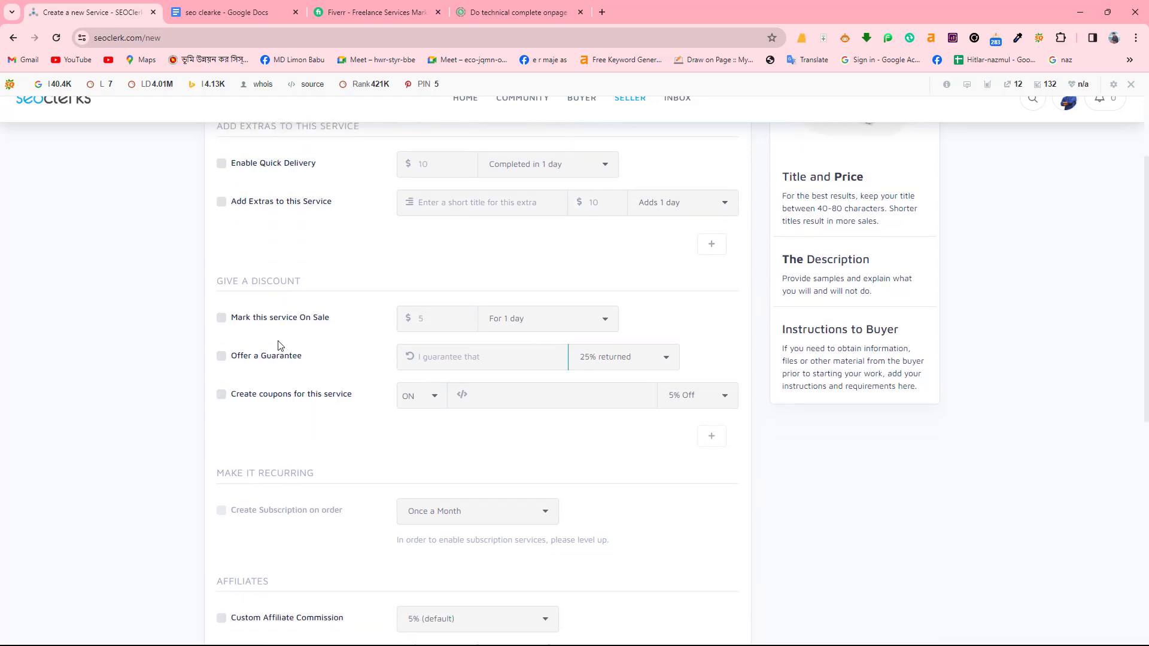
{"action": "scroll", "coordinate": [278, 345], "scroll_direction": "down", "scroll_amount": 1}
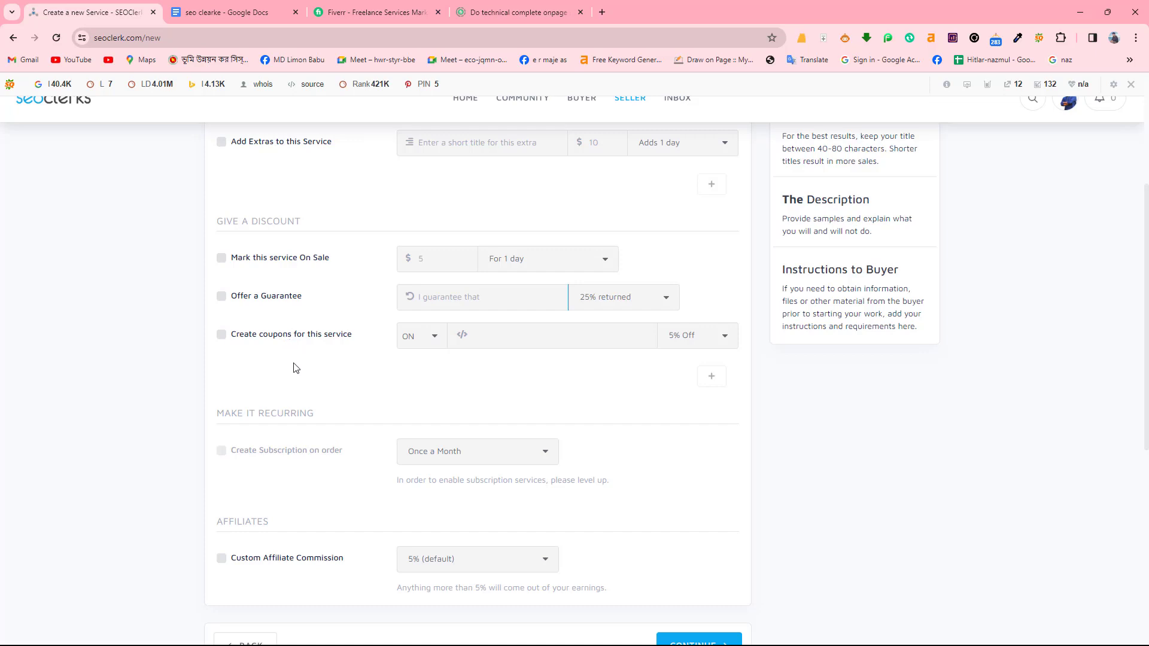
{"action": "scroll", "coordinate": [290, 366], "scroll_direction": "up", "scroll_amount": 1}
{"action": "scroll", "coordinate": [306, 407], "scroll_direction": "down", "scroll_amount": 1}
{"action": "left_click_drag", "start_coordinate": [224, 413], "coordinate": [337, 416]}
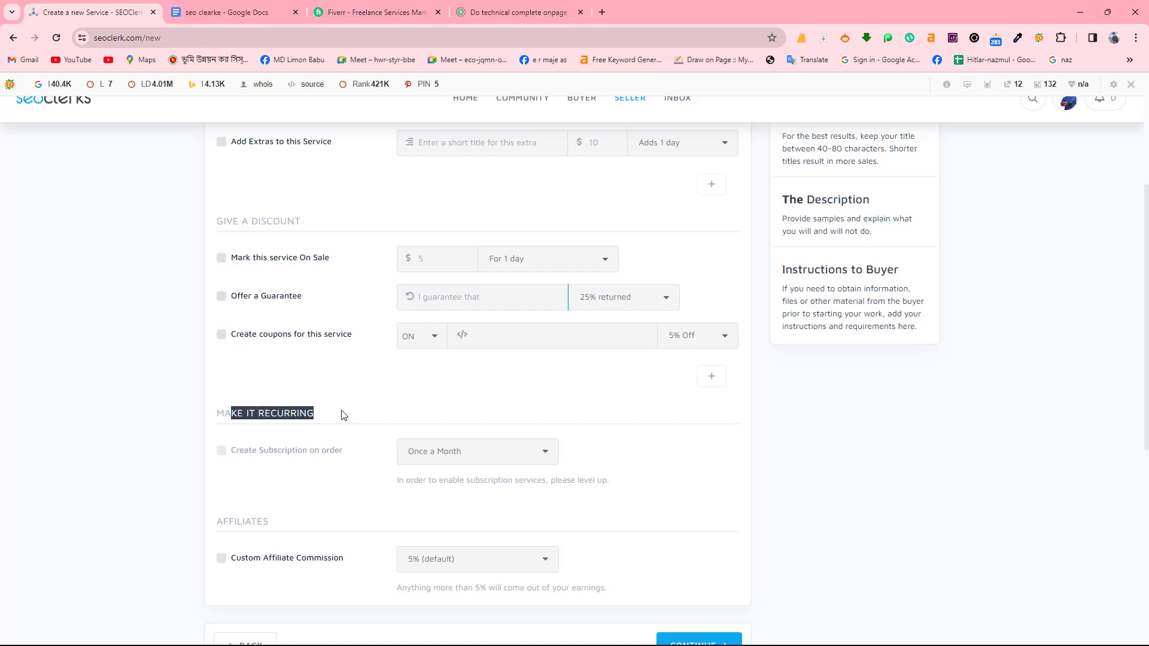
{"action": "left_click", "coordinate": [342, 415]}
{"action": "scroll", "coordinate": [317, 466], "scroll_direction": "down", "scroll_amount": 2}
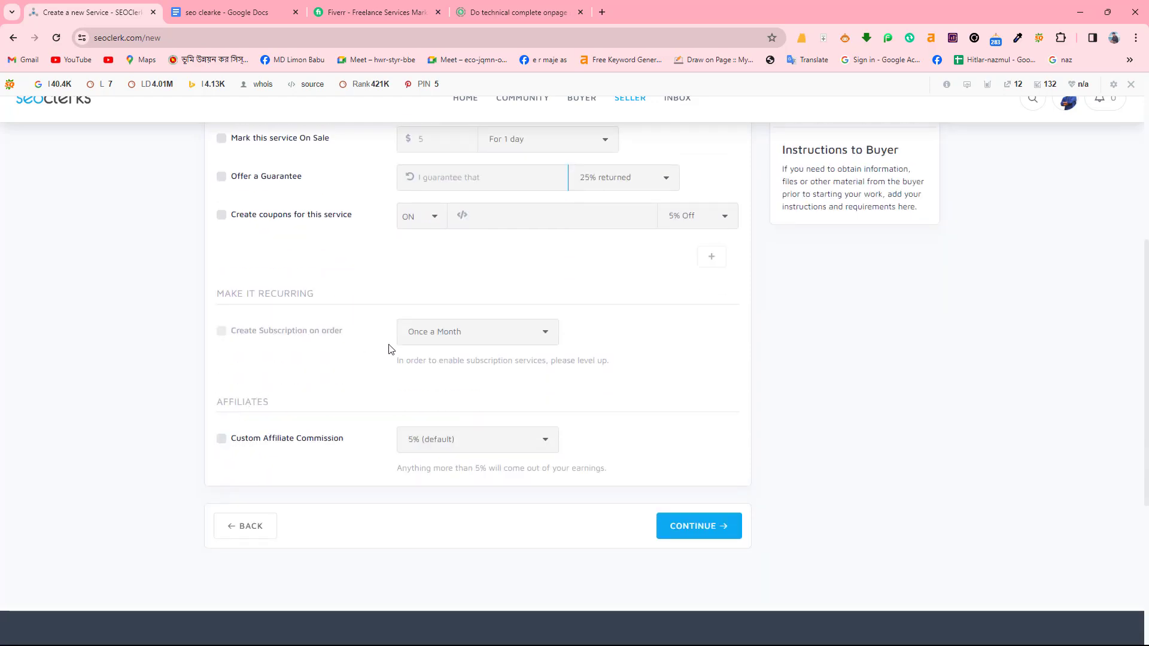
{"action": "triple_click", "coordinate": [231, 333]}
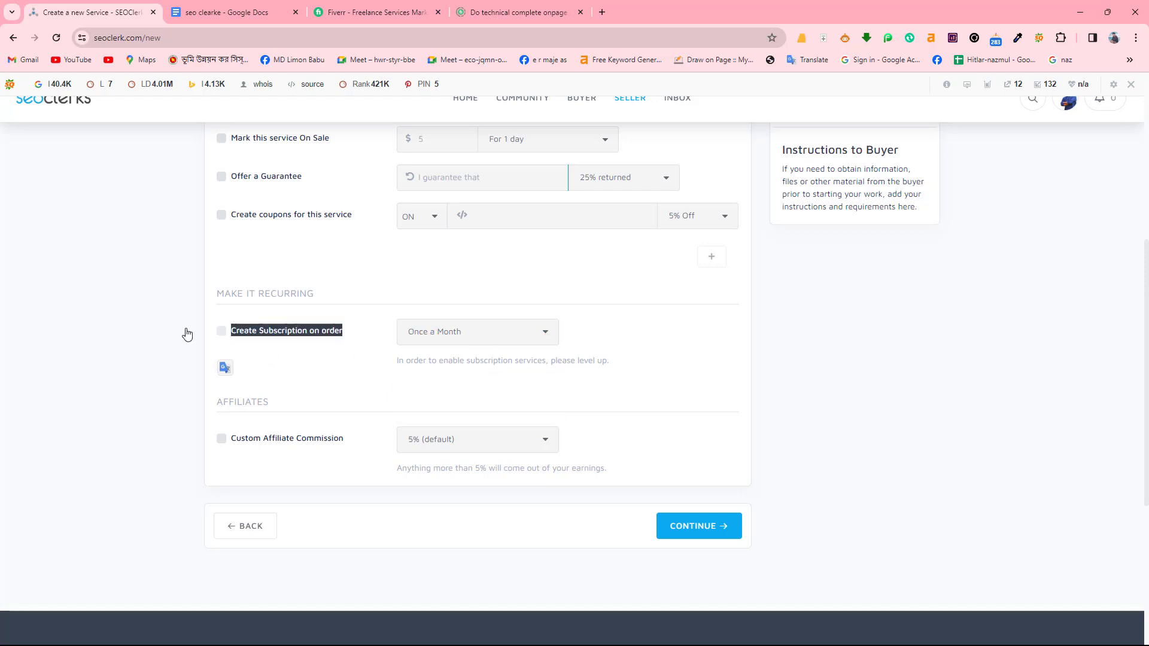
{"action": "left_click", "coordinate": [222, 337]}
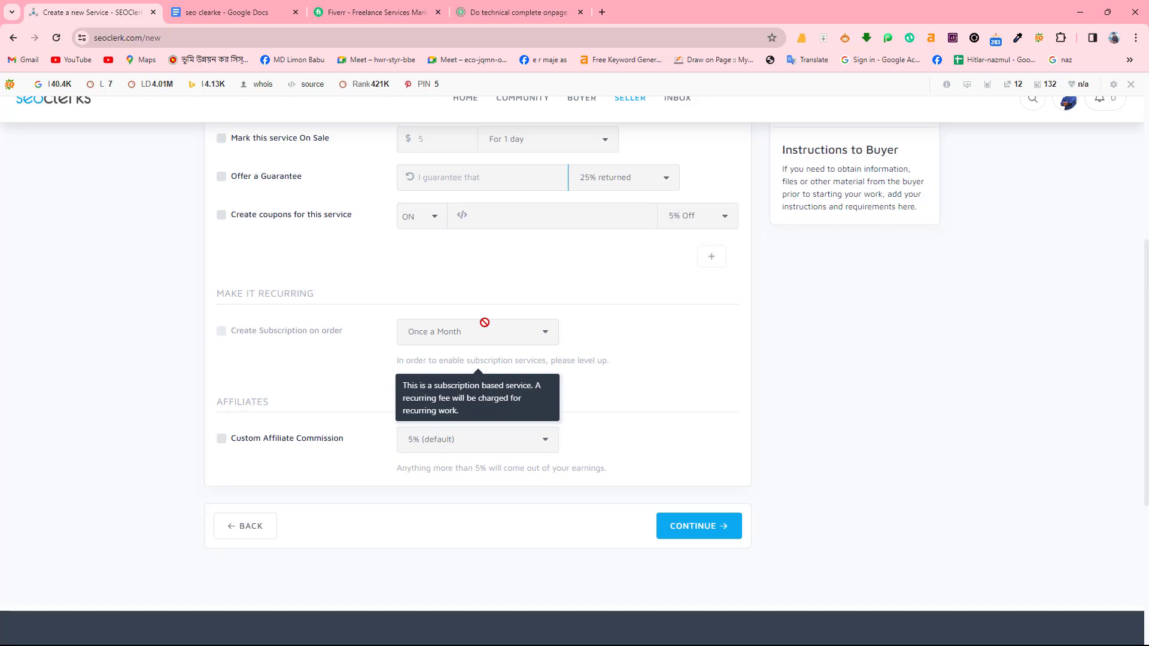
{"action": "scroll", "coordinate": [257, 436], "scroll_direction": "down", "scroll_amount": 1}
{"action": "scroll", "coordinate": [443, 499], "scroll_direction": "up", "scroll_amount": 6}
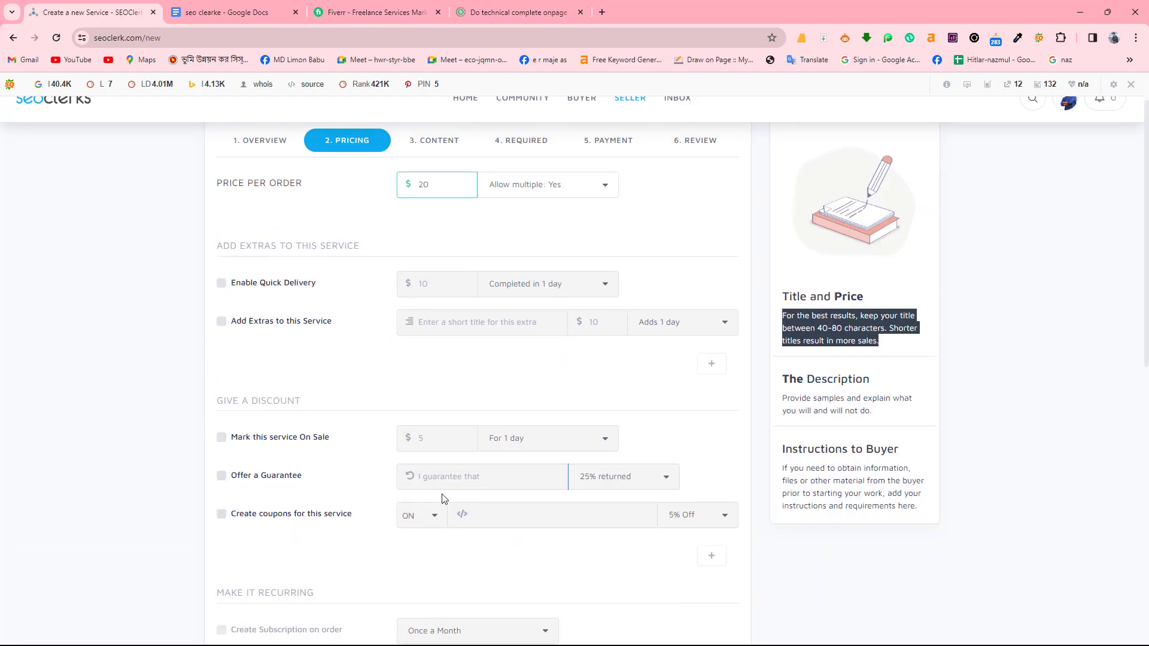
Step: Continue to the Content stage of the service form, leaving the optional pricing settings off
{"action": "scroll", "coordinate": [443, 498], "scroll_direction": "down", "scroll_amount": 4}
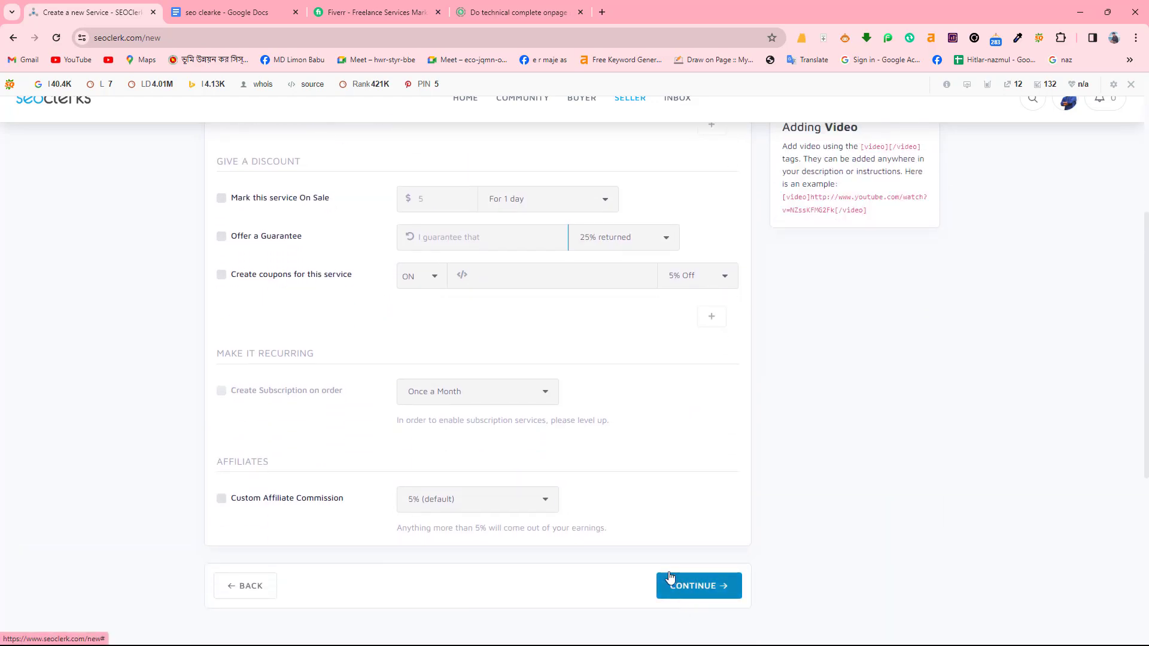
{"action": "left_click", "coordinate": [670, 582]}
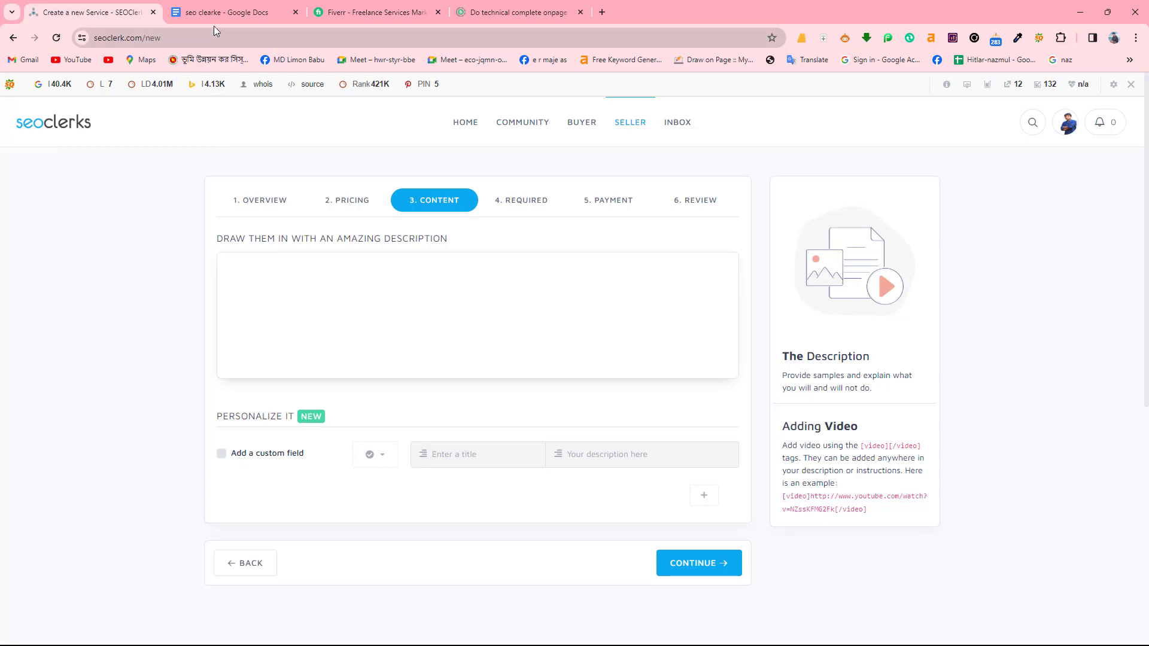
{"action": "left_click_drag", "start_coordinate": [233, 238], "coordinate": [453, 242]}
Step: Copy the intro paragraph starting "If you want extra professional services" from the Google Docs document into the SEOClerks service description
{"action": "left_click", "coordinate": [261, 10]}
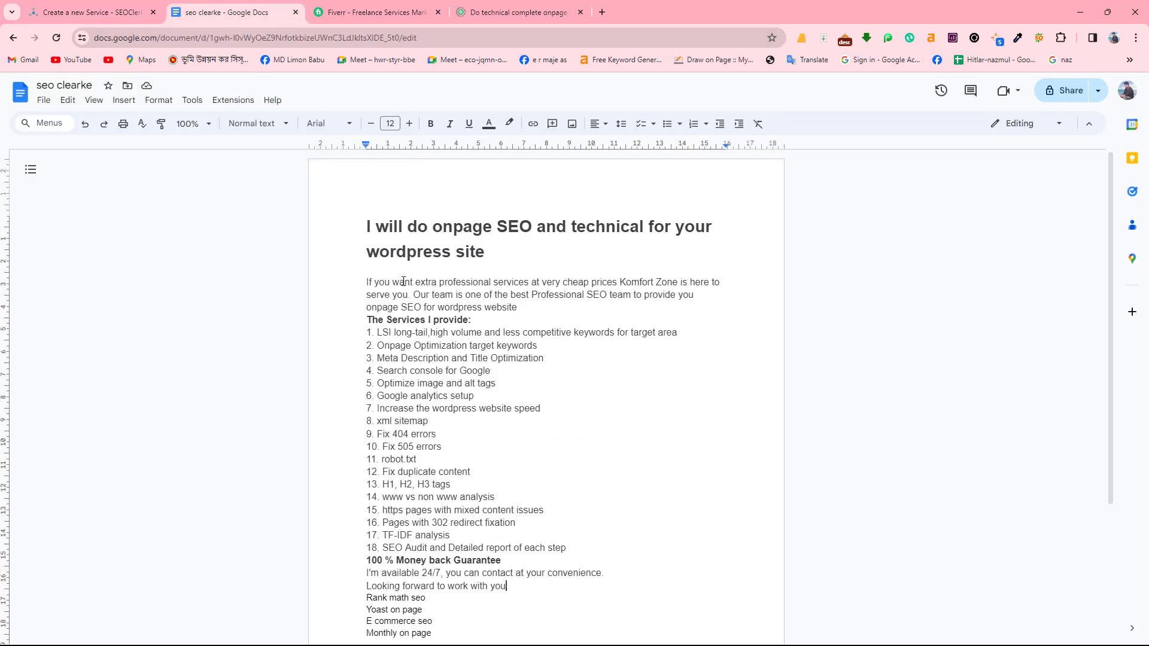
{"action": "left_click_drag", "start_coordinate": [357, 278], "coordinate": [519, 308]}
{"action": "right_click", "coordinate": [518, 308]}
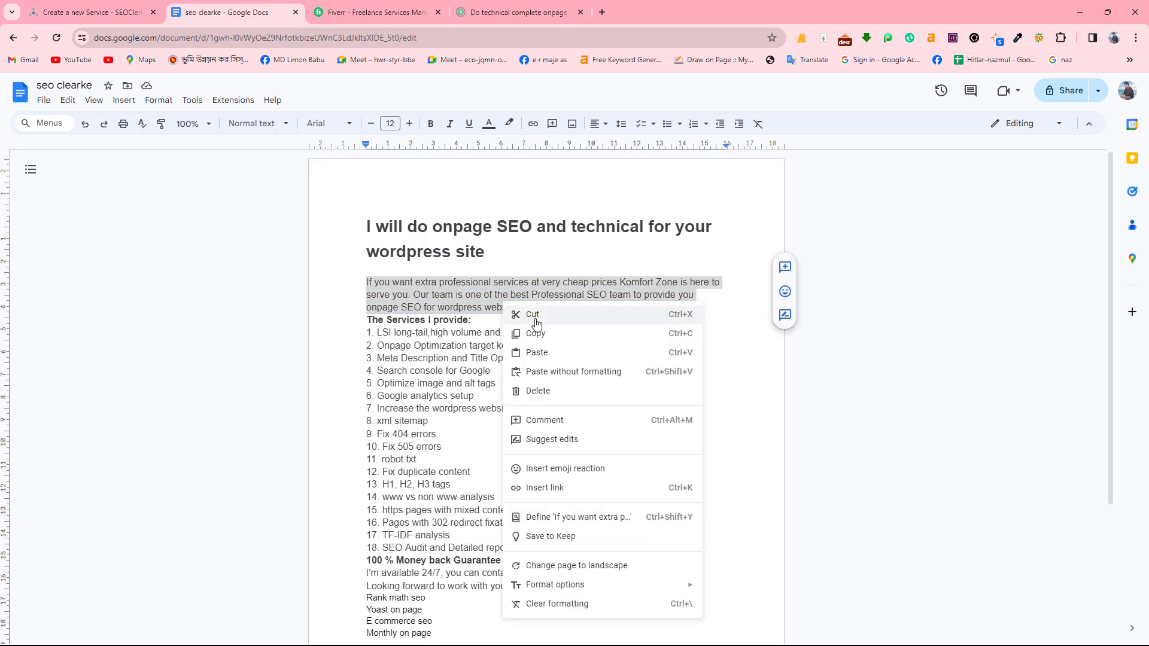
{"action": "left_click", "coordinate": [536, 331]}
{"action": "left_click", "coordinate": [33, 8]}
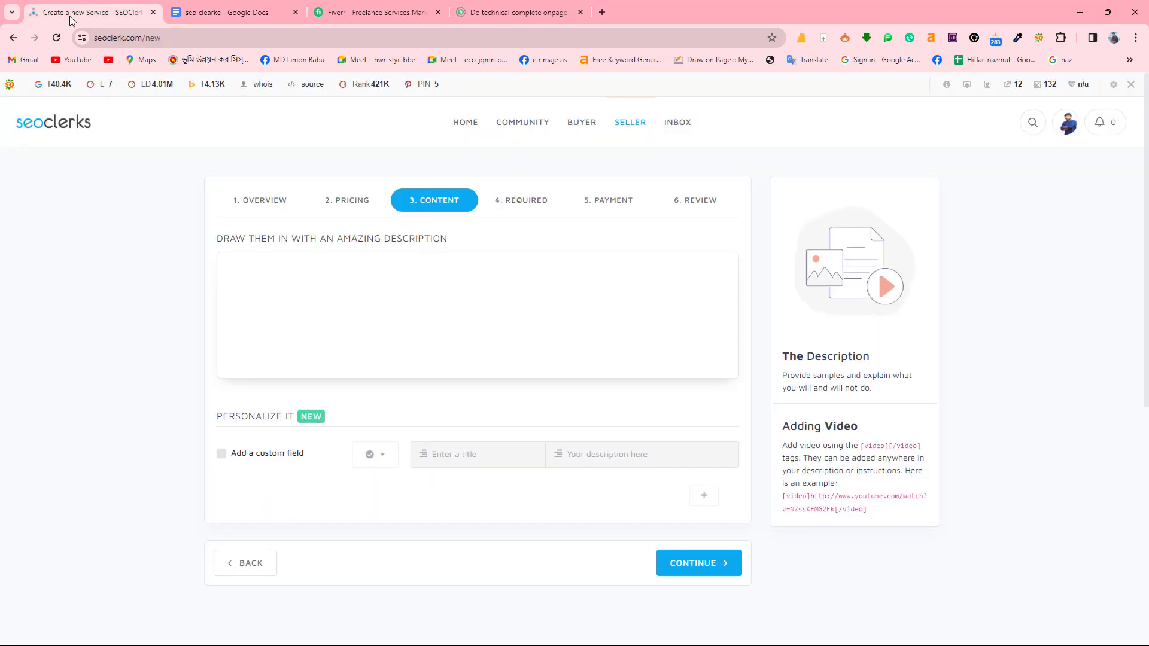
{"action": "right_click", "coordinate": [328, 259]}
{"action": "left_click", "coordinate": [361, 377]}
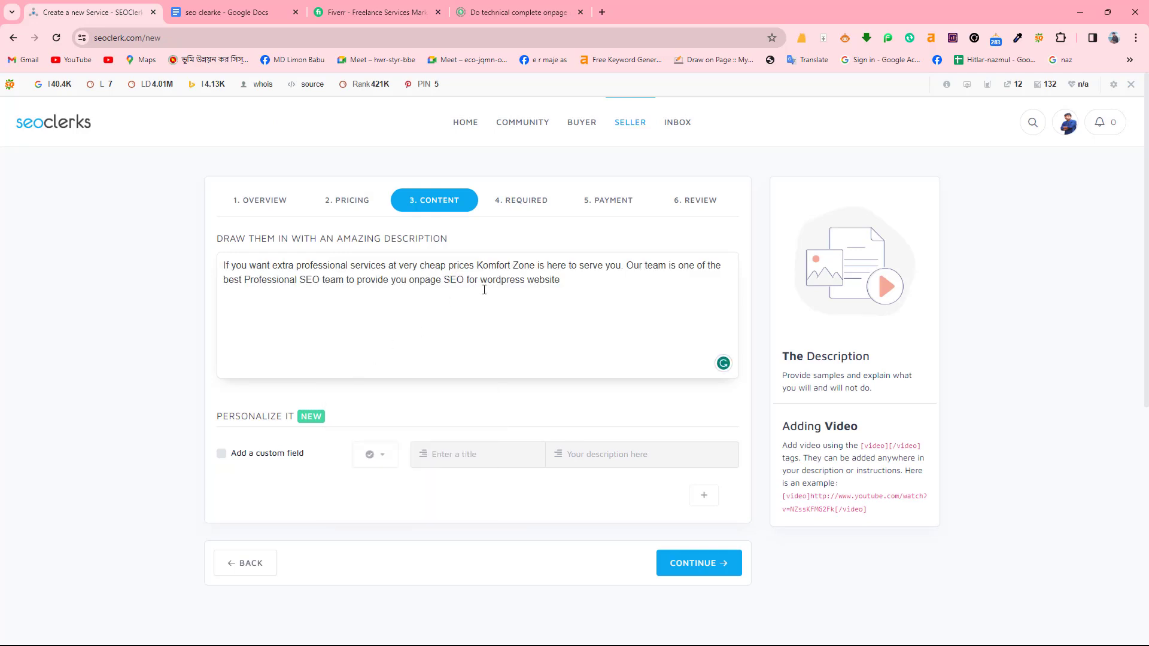
Step: Copy "The Services I provide:" through "100 % Money back Guarantee" from the document into the description below the intro, separated by a blank line
{"action": "mouse_move", "coordinate": [614, 109]}
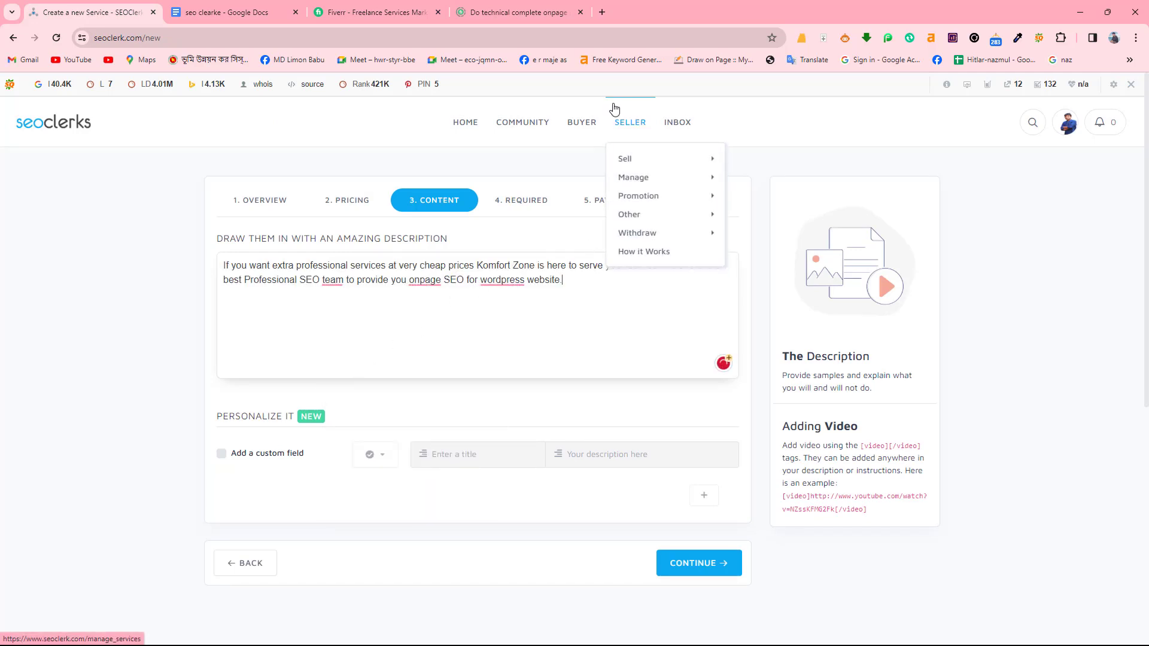
{"action": "left_click", "coordinate": [269, 7]}
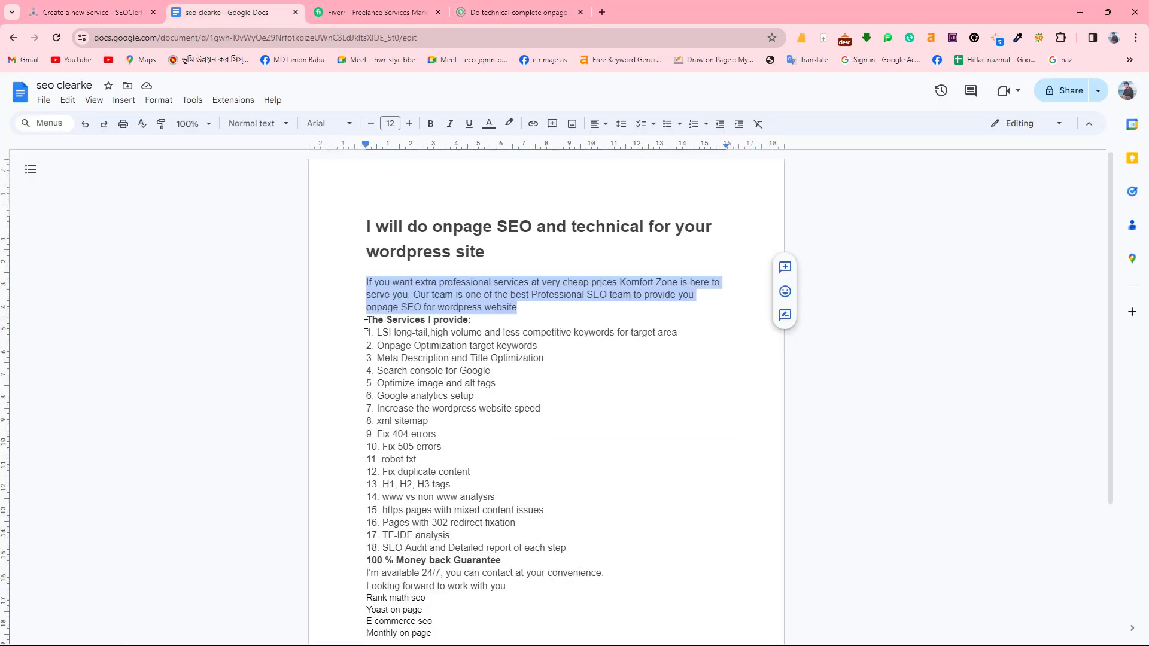
{"action": "left_click_drag", "start_coordinate": [366, 323], "coordinate": [543, 565]}
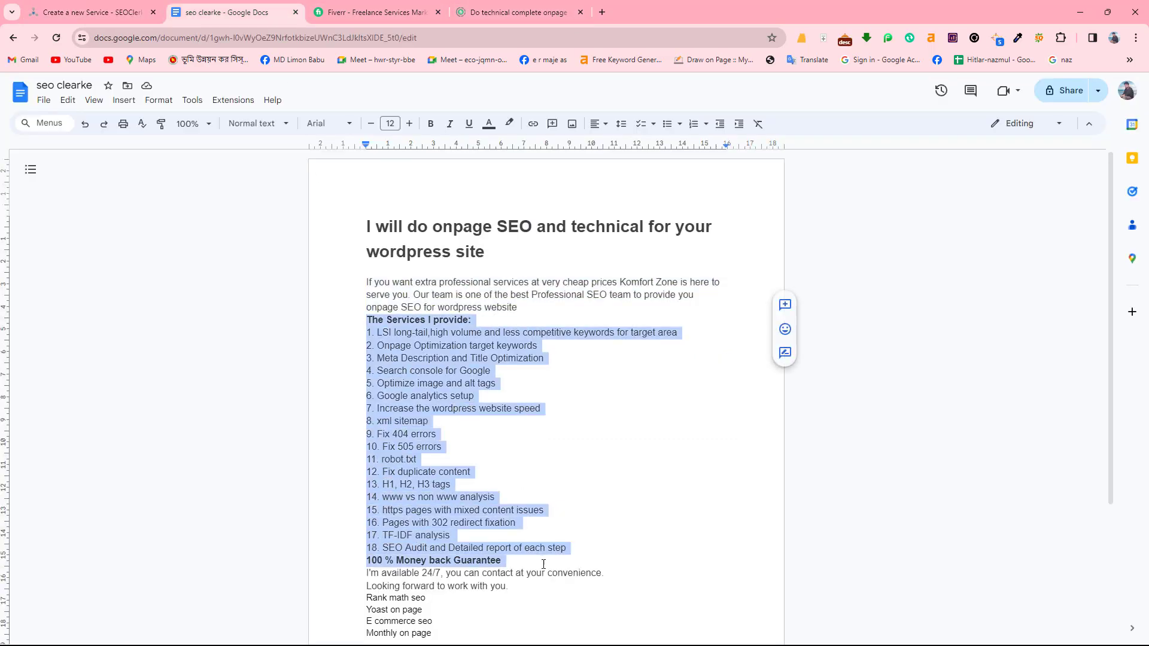
{"action": "right_click", "coordinate": [399, 445]}
{"action": "left_click", "coordinate": [427, 160]}
{"action": "left_click", "coordinate": [106, 13]}
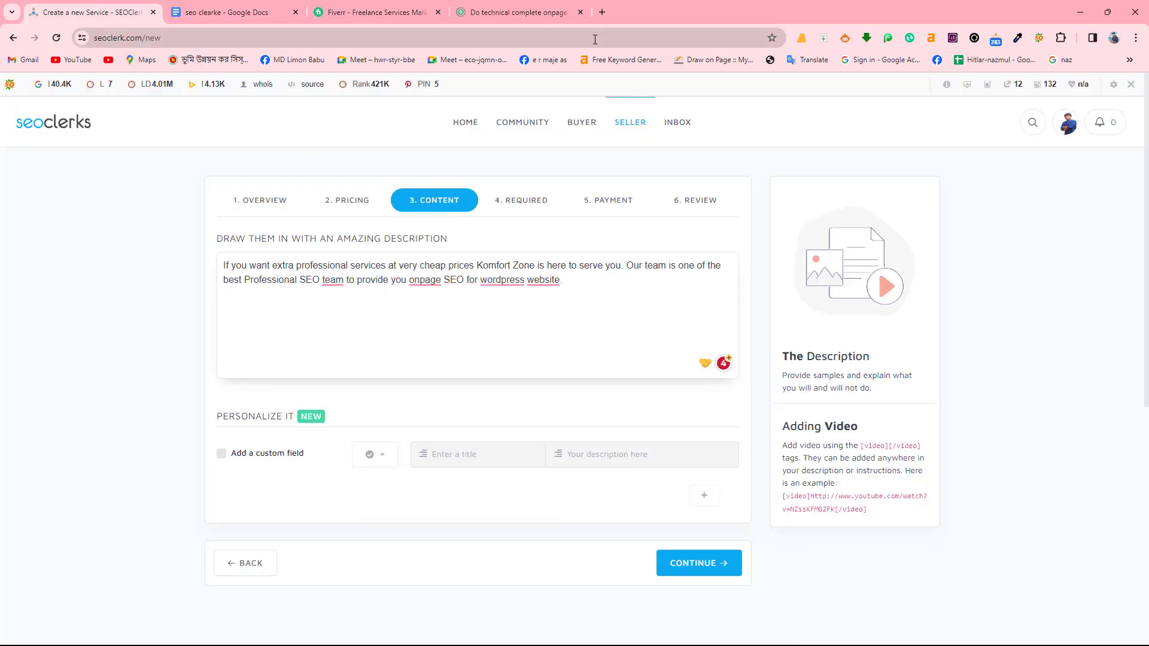
{"action": "key", "text": "ctrl+v"}
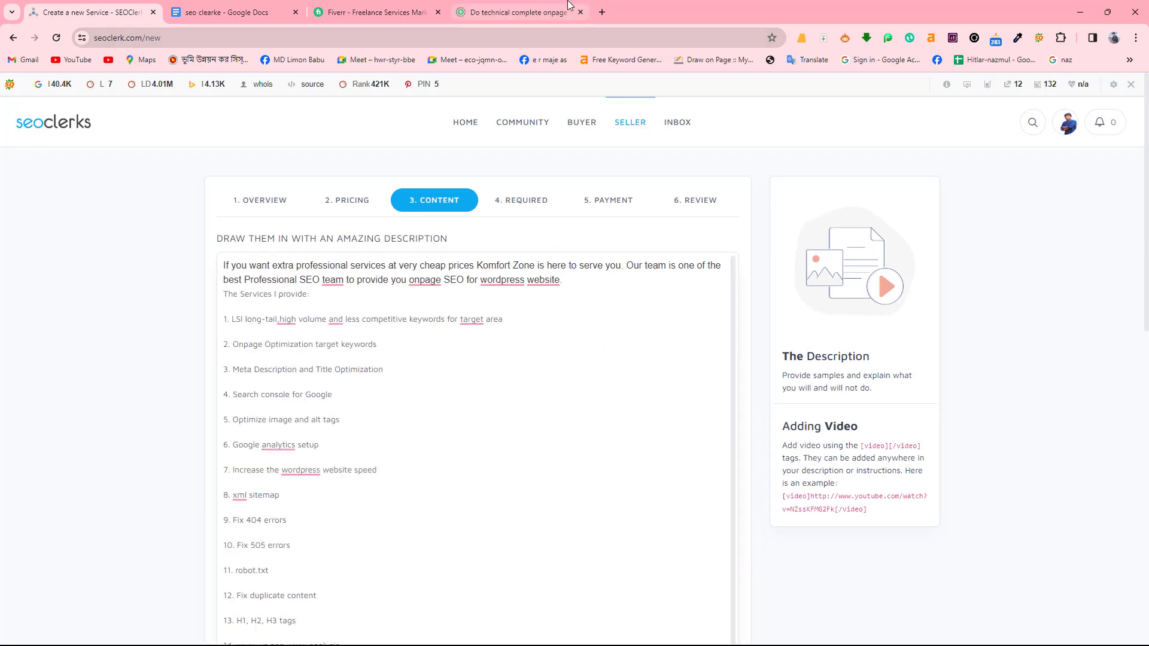
{"action": "left_click", "coordinate": [595, 284]}
{"action": "key", "text": "Return"}
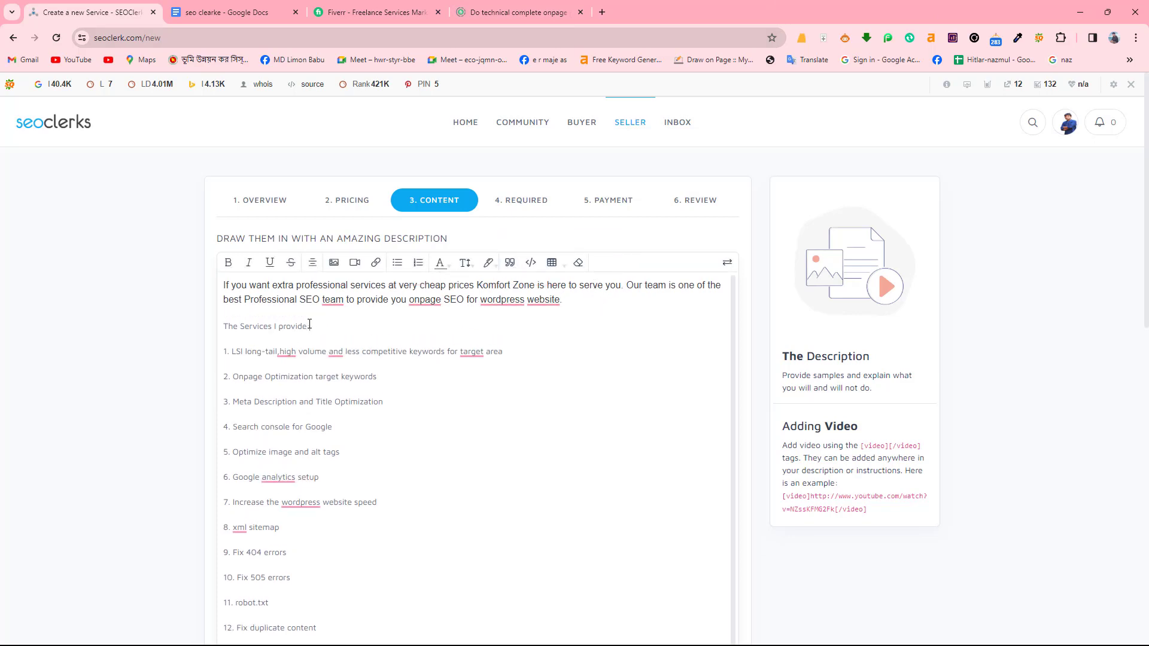
Step: Make the line "The Services I provide:" in the description bold
{"action": "left_click_drag", "start_coordinate": [310, 324], "coordinate": [223, 326]}
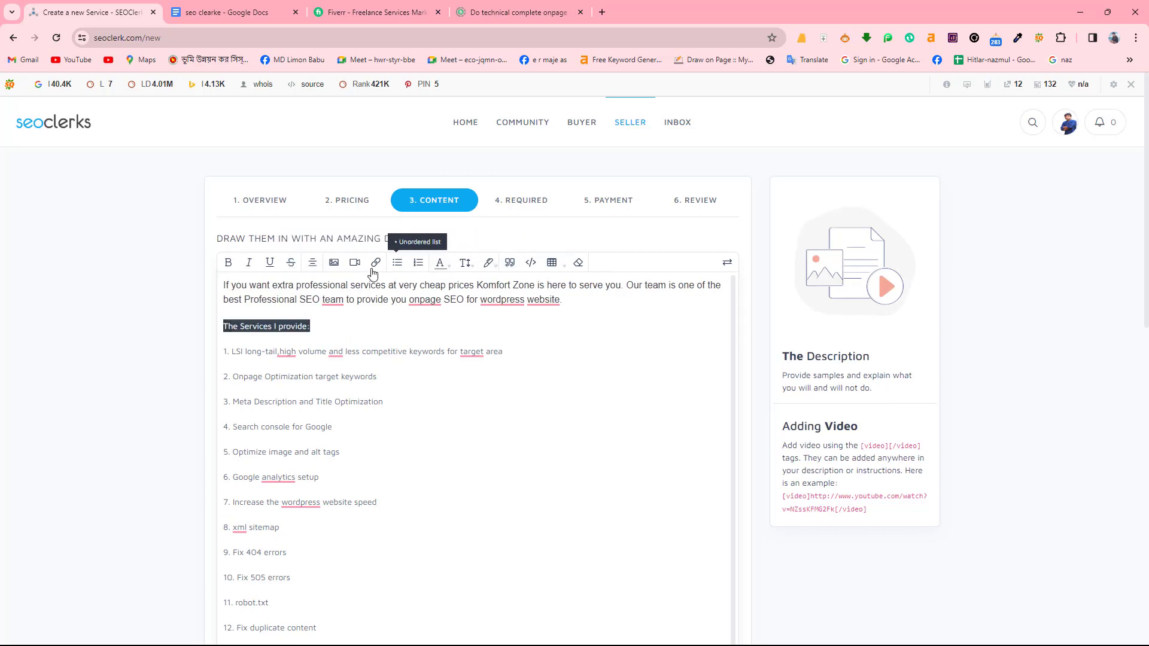
{"action": "left_click", "coordinate": [228, 265]}
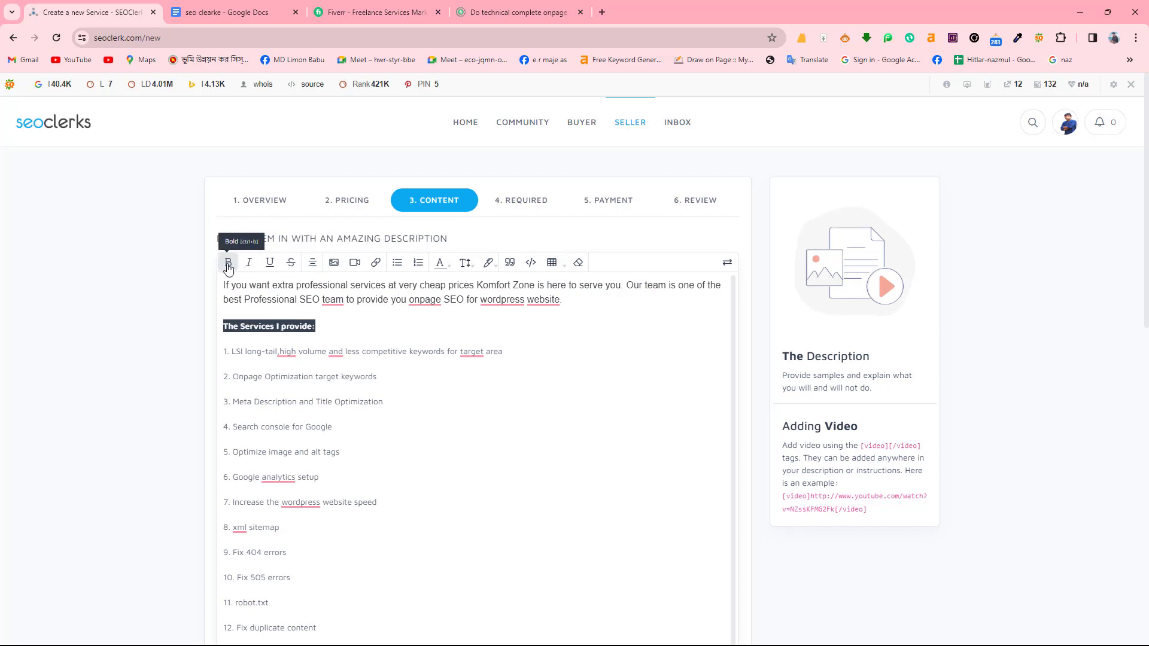
{"action": "left_click", "coordinate": [338, 331]}
{"action": "left_click_drag", "start_coordinate": [339, 329], "coordinate": [200, 326]}
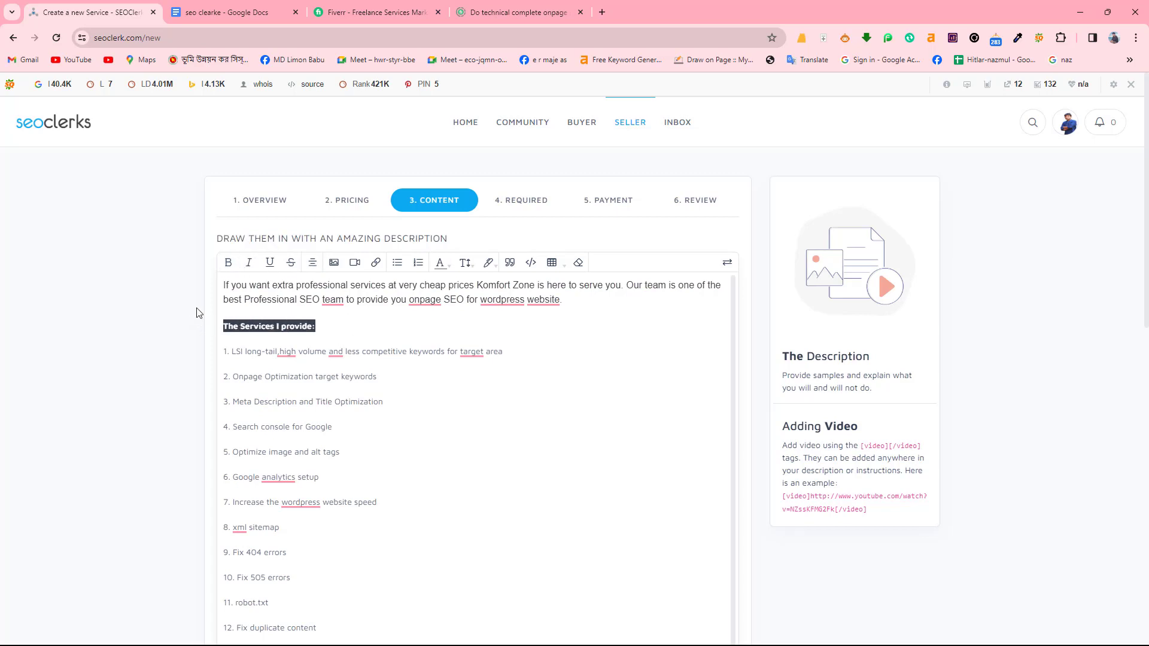
{"action": "left_click", "coordinate": [346, 326]}
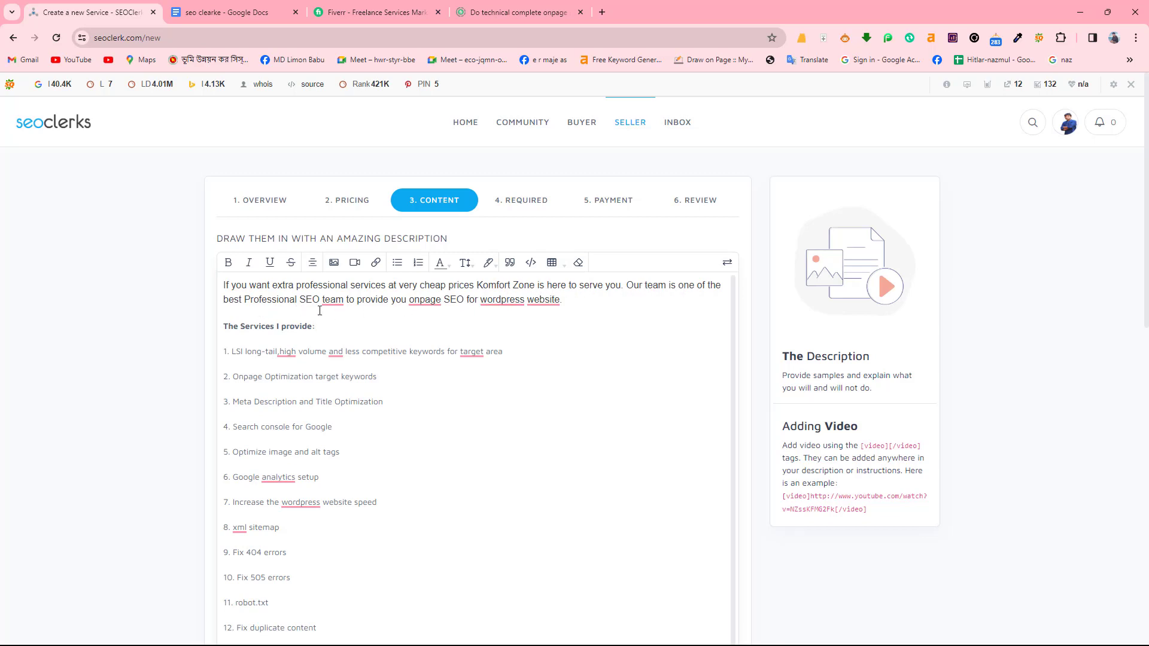
Step: Apply the suggested corrections "on-page" and "teams" in the description's intro paragraph
{"action": "right_click", "coordinate": [419, 299]}
{"action": "left_click", "coordinate": [441, 205]}
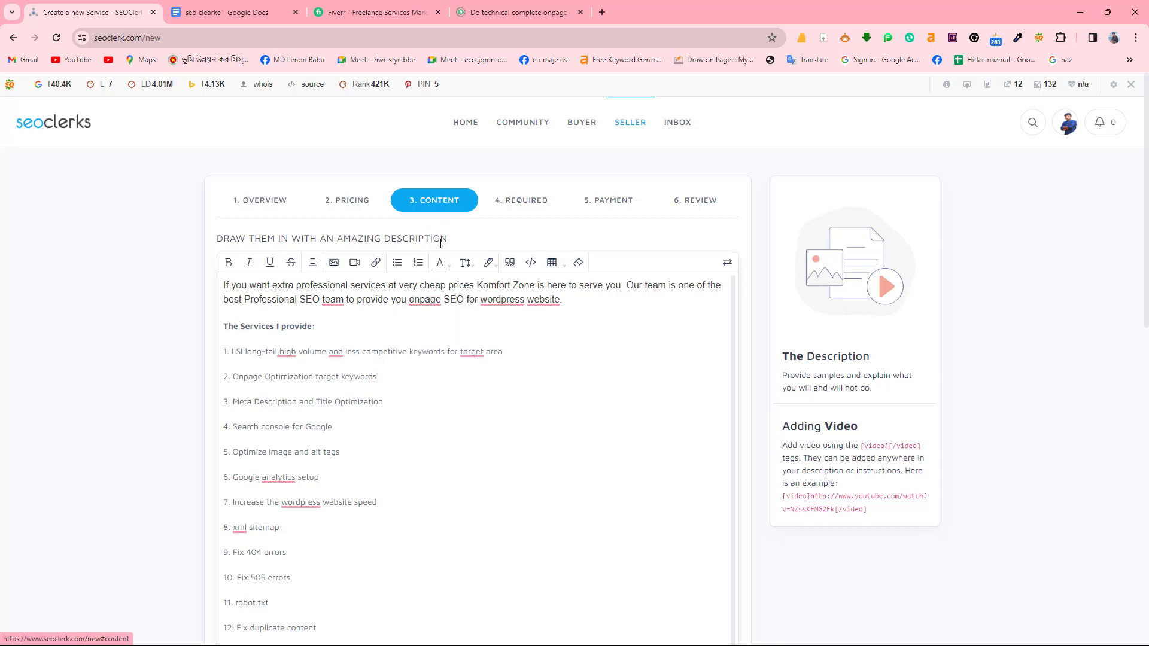
{"action": "left_click", "coordinate": [428, 299]}
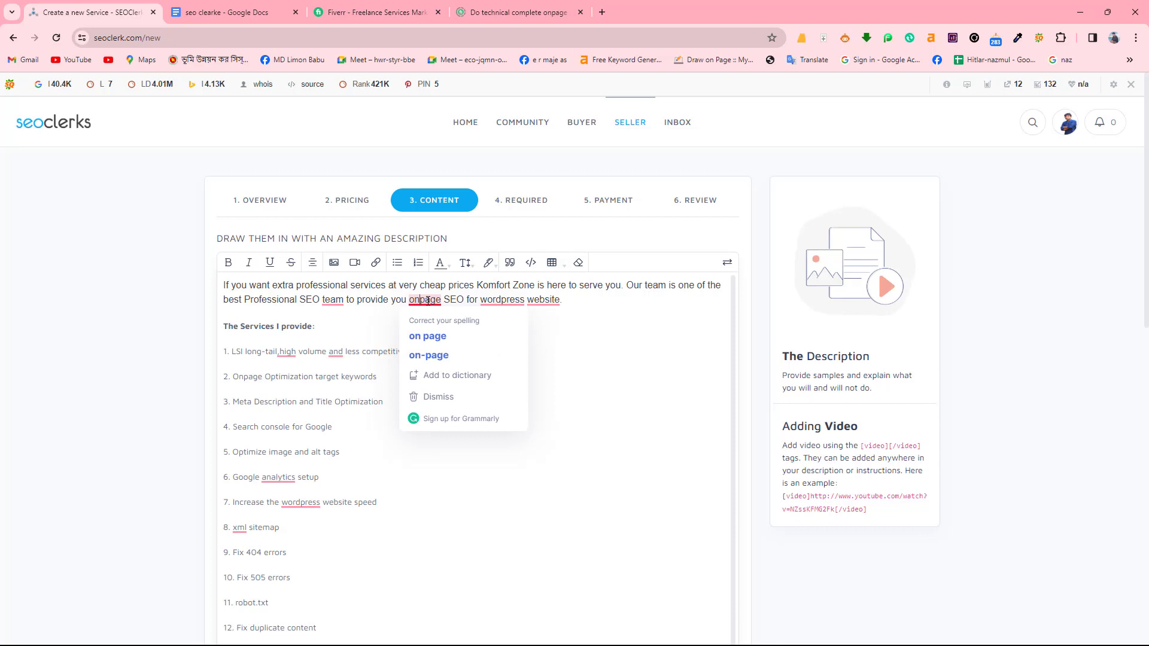
{"action": "left_click", "coordinate": [428, 355]}
{"action": "left_click", "coordinate": [339, 303]}
{"action": "left_click", "coordinate": [336, 336]}
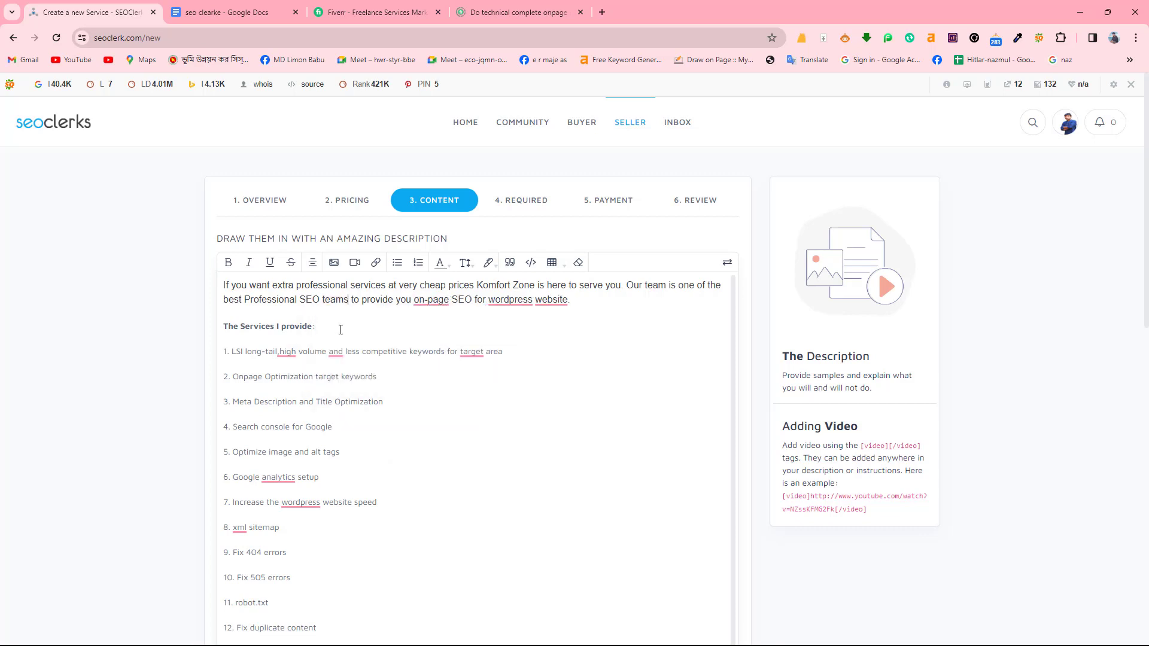
Step: Apply the remaining suggested corrections so the intro ends "provide you with on-page SEO for the WordPress website"
{"action": "left_click", "coordinate": [509, 300]}
{"action": "left_click", "coordinate": [515, 337]}
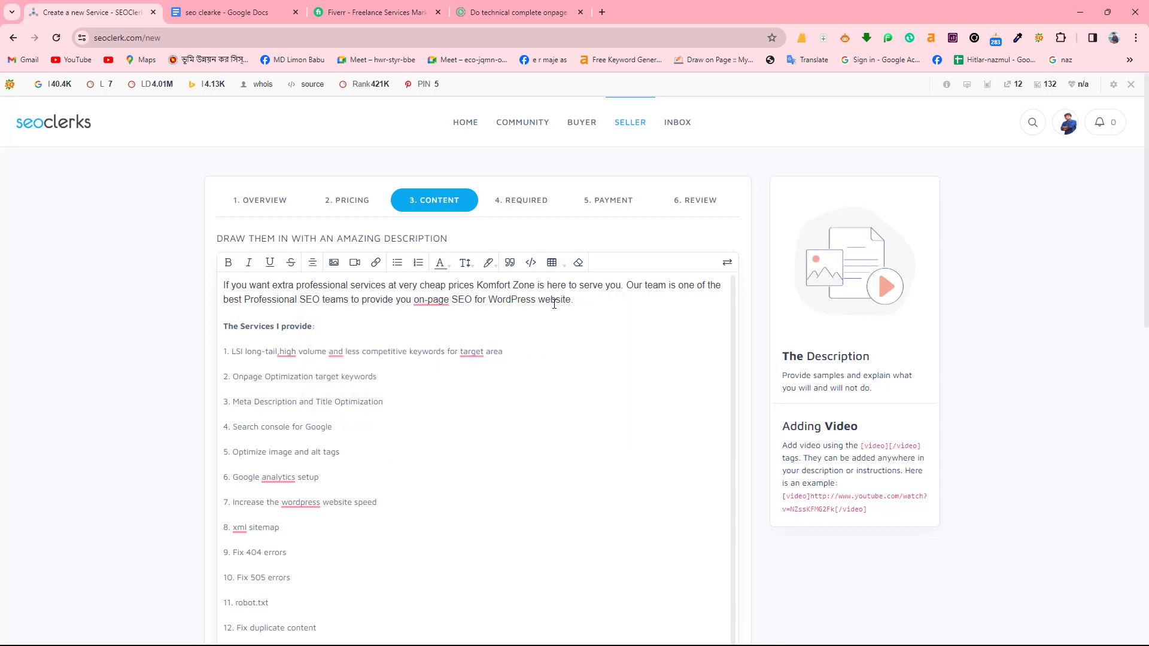
{"action": "left_click", "coordinate": [515, 306]}
{"action": "left_click", "coordinate": [517, 323]}
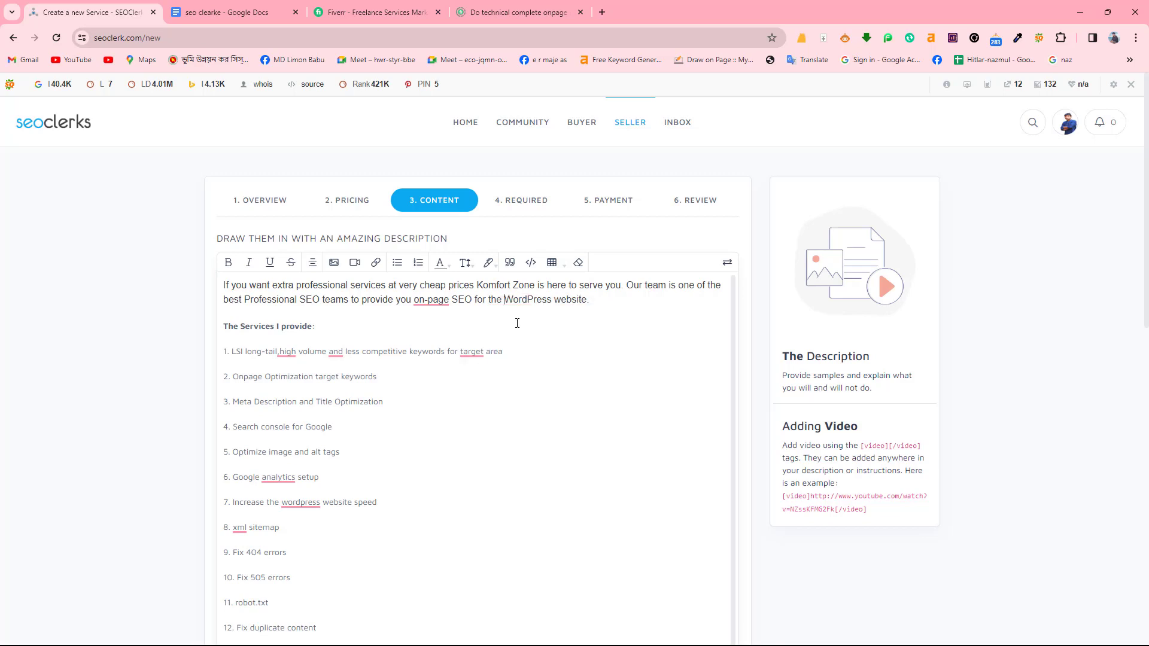
{"action": "left_click", "coordinate": [419, 301]}
{"action": "left_click", "coordinate": [431, 335]}
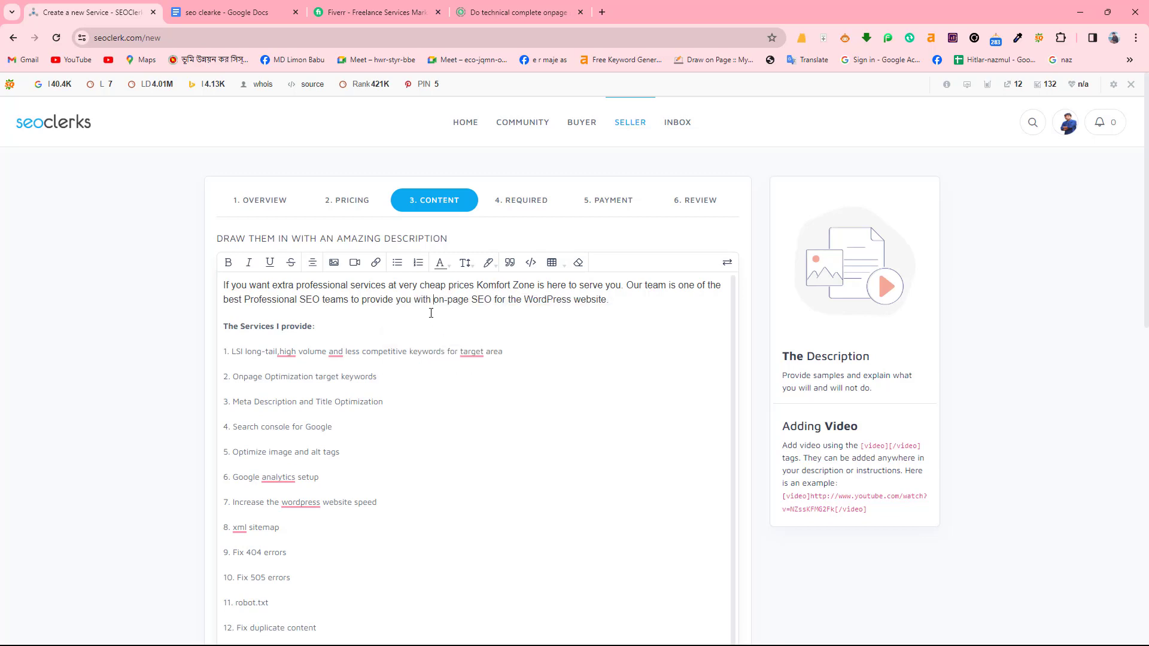
Step: Make "on-page SEO" bold in the description's intro paragraph
{"action": "left_click_drag", "start_coordinate": [434, 299], "coordinate": [465, 300]}
{"action": "left_click", "coordinate": [230, 270]}
{"action": "left_click", "coordinate": [445, 312]}
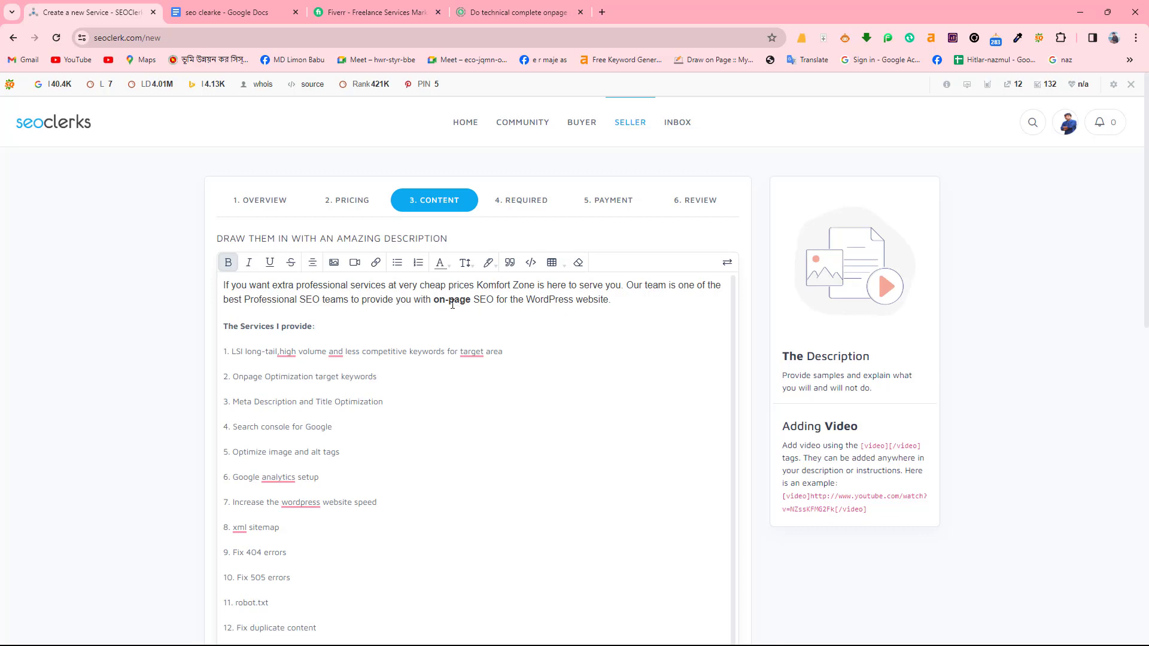
{"action": "left_click_drag", "start_coordinate": [433, 302], "coordinate": [492, 300]}
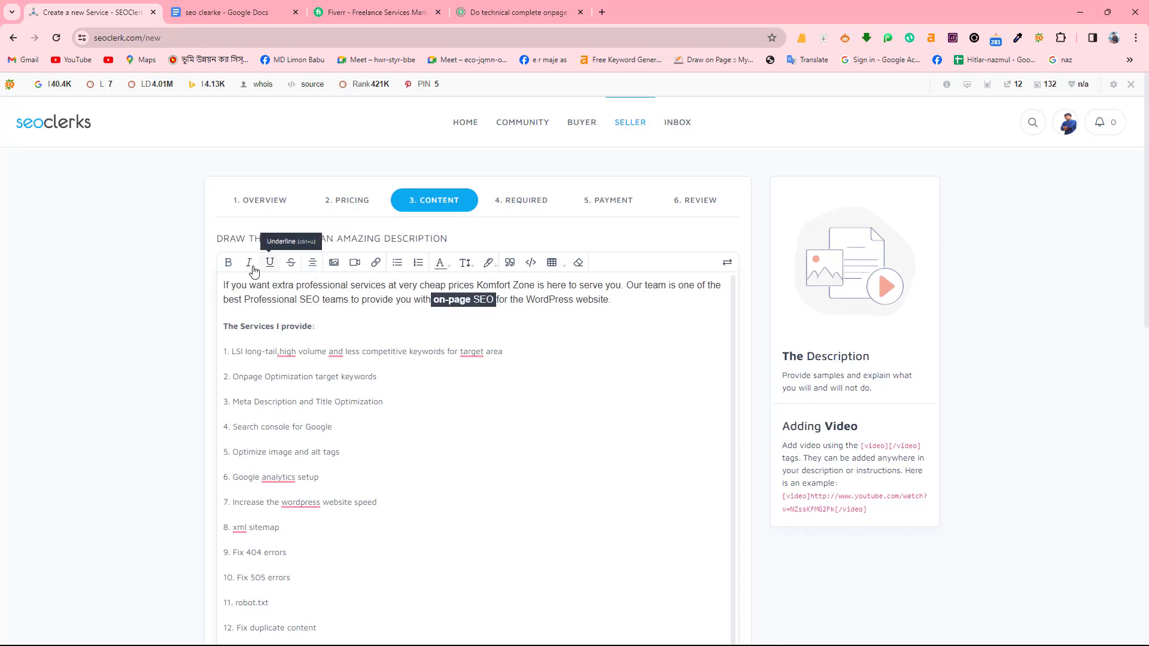
{"action": "left_click", "coordinate": [228, 262]}
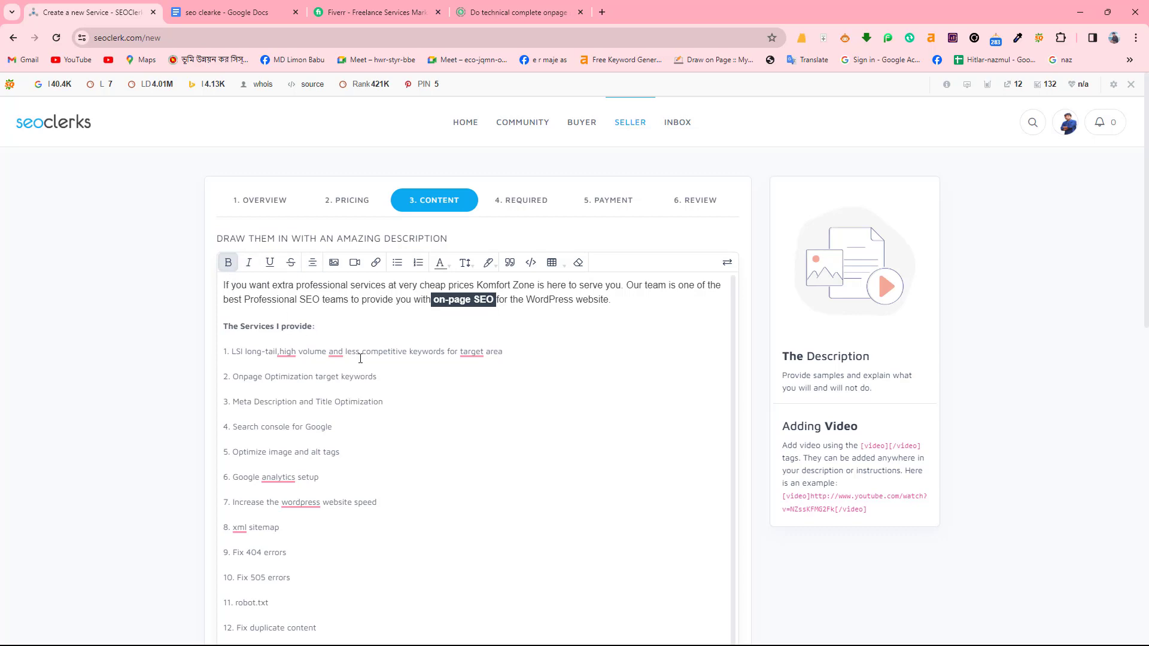
{"action": "left_click", "coordinate": [283, 365]}
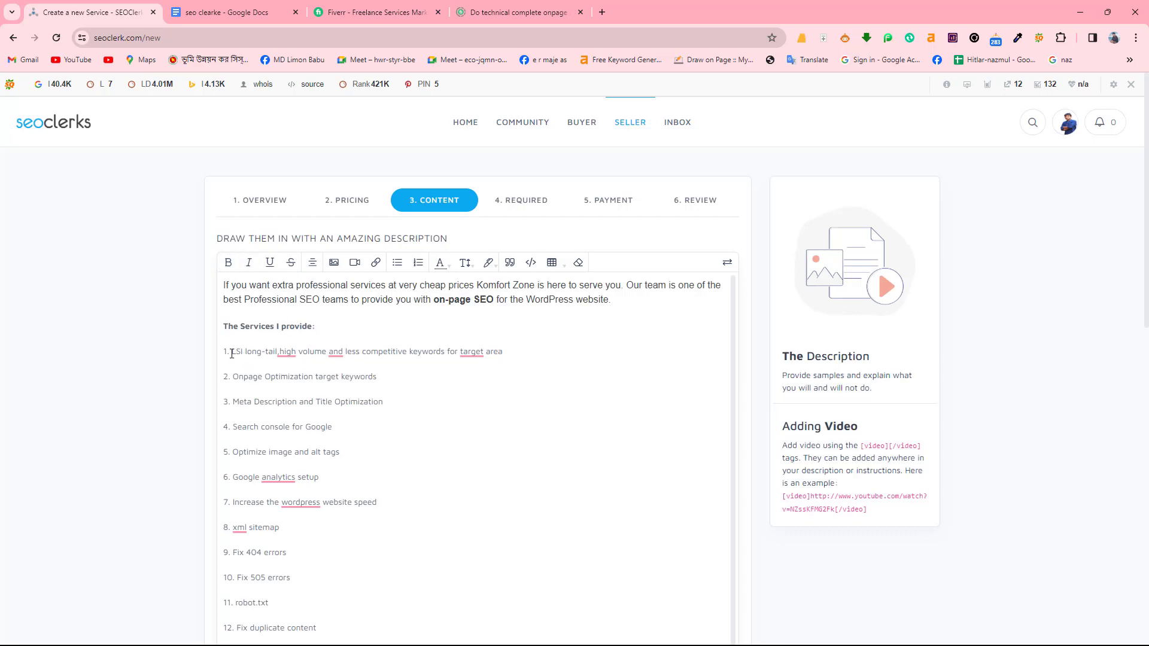
Step: Make the services list bold, from "LSI long-tail" through "100 % Money back Guarantee"
{"action": "left_click_drag", "start_coordinate": [225, 347], "coordinate": [338, 513]}
{"action": "scroll", "coordinate": [311, 437], "scroll_direction": "up", "scroll_amount": 5}
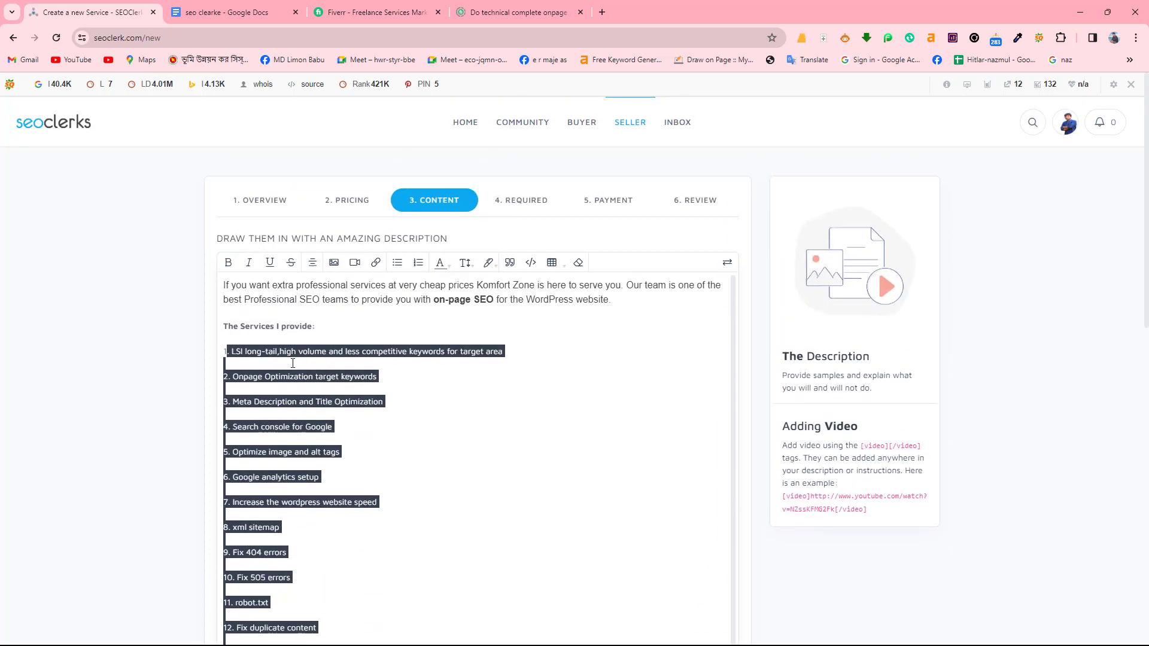
{"action": "left_click", "coordinate": [228, 262]}
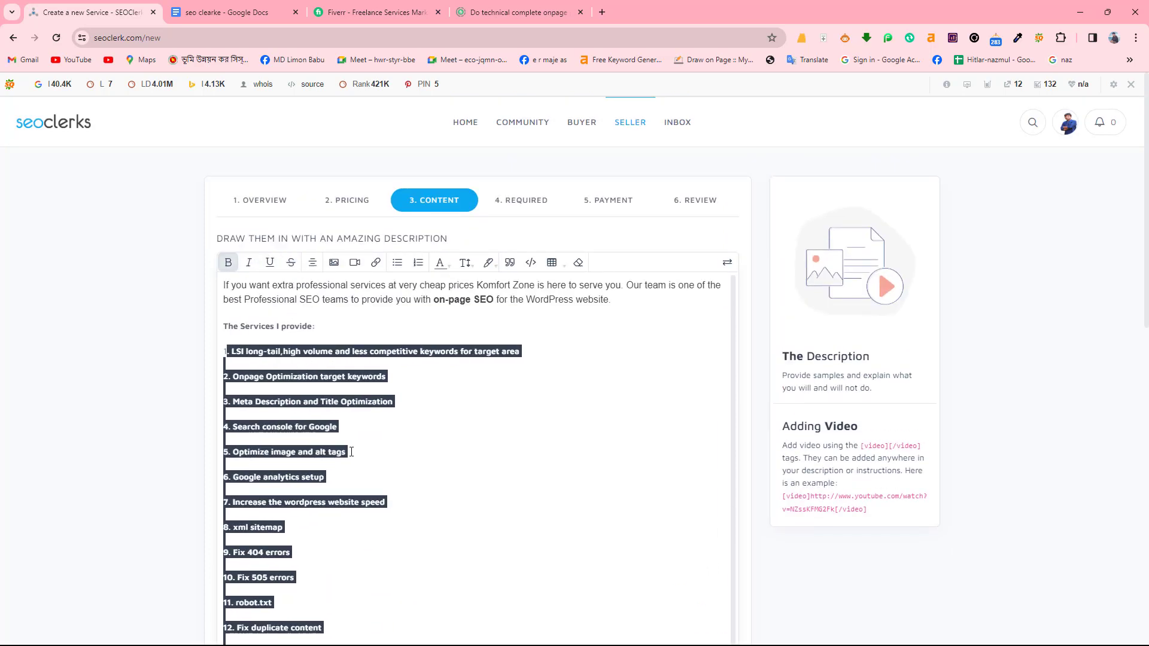
{"action": "left_click", "coordinate": [405, 470]}
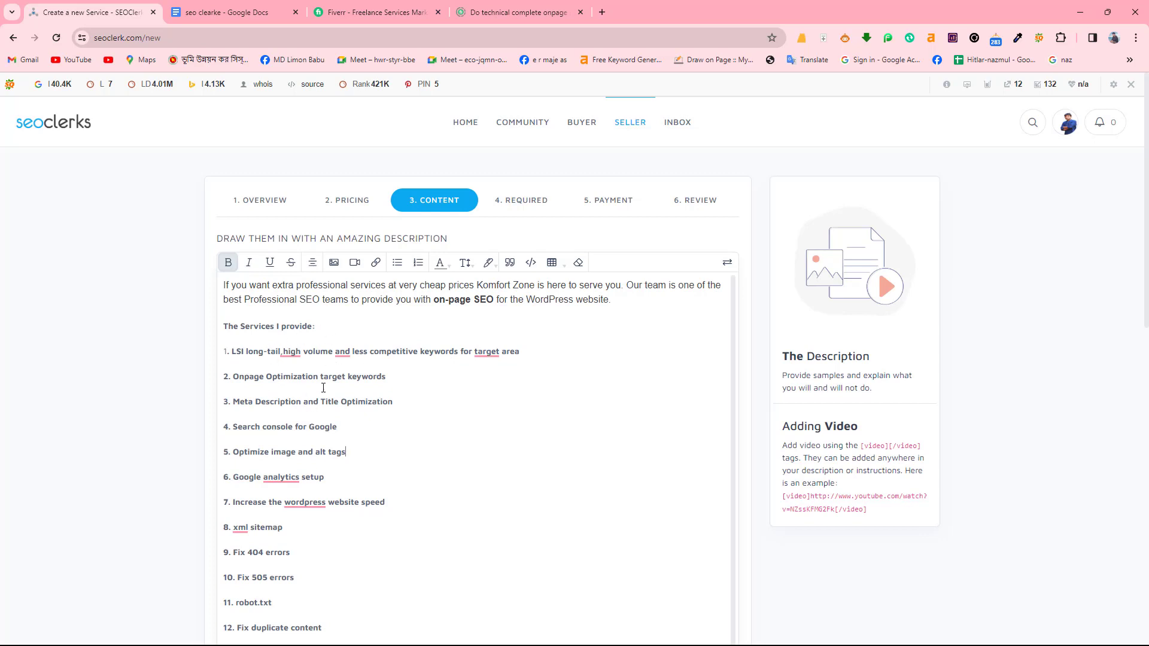
Step: Apply the suggested corrections in list item 1 so it reads "LSI long-tail, high volume, and less competitive keywords for the target area"
{"action": "scroll", "coordinate": [323, 388], "scroll_direction": "down", "scroll_amount": 4}
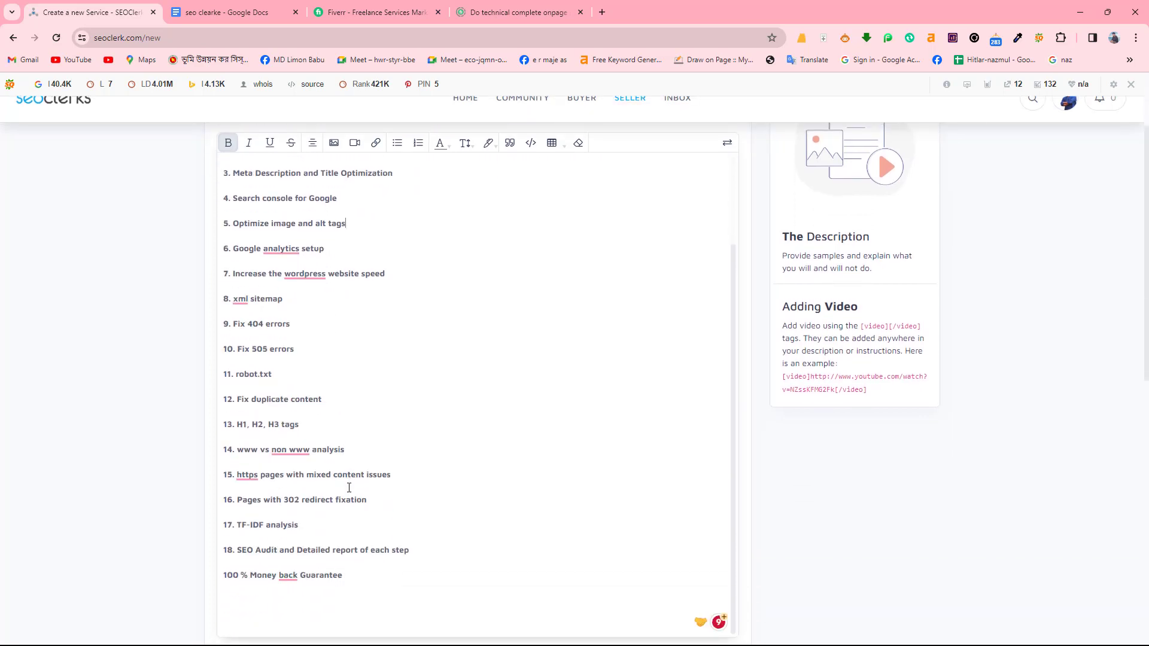
{"action": "scroll", "coordinate": [349, 488], "scroll_direction": "up", "scroll_amount": 2}
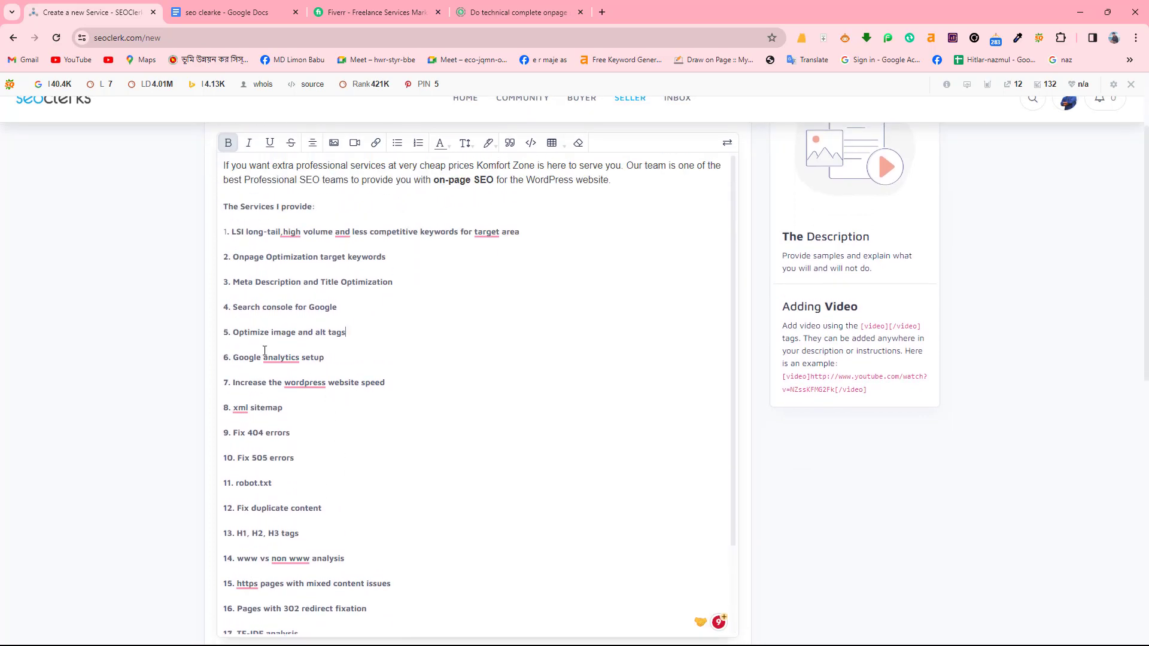
{"action": "right_click", "coordinate": [290, 233]}
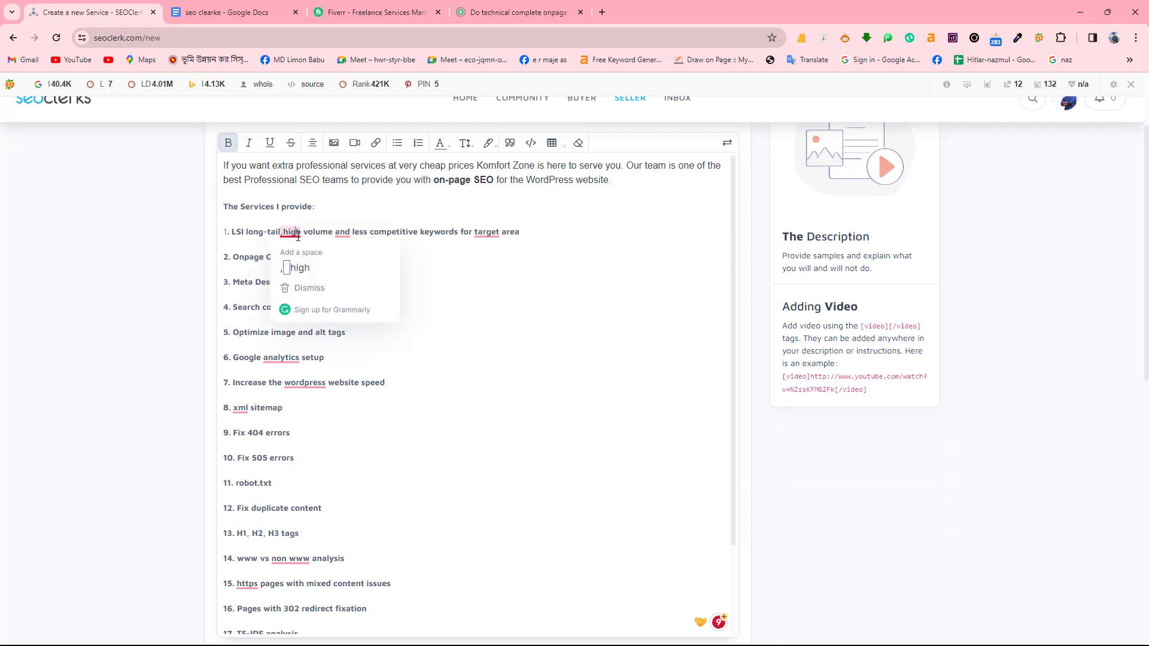
{"action": "left_click", "coordinate": [300, 254]}
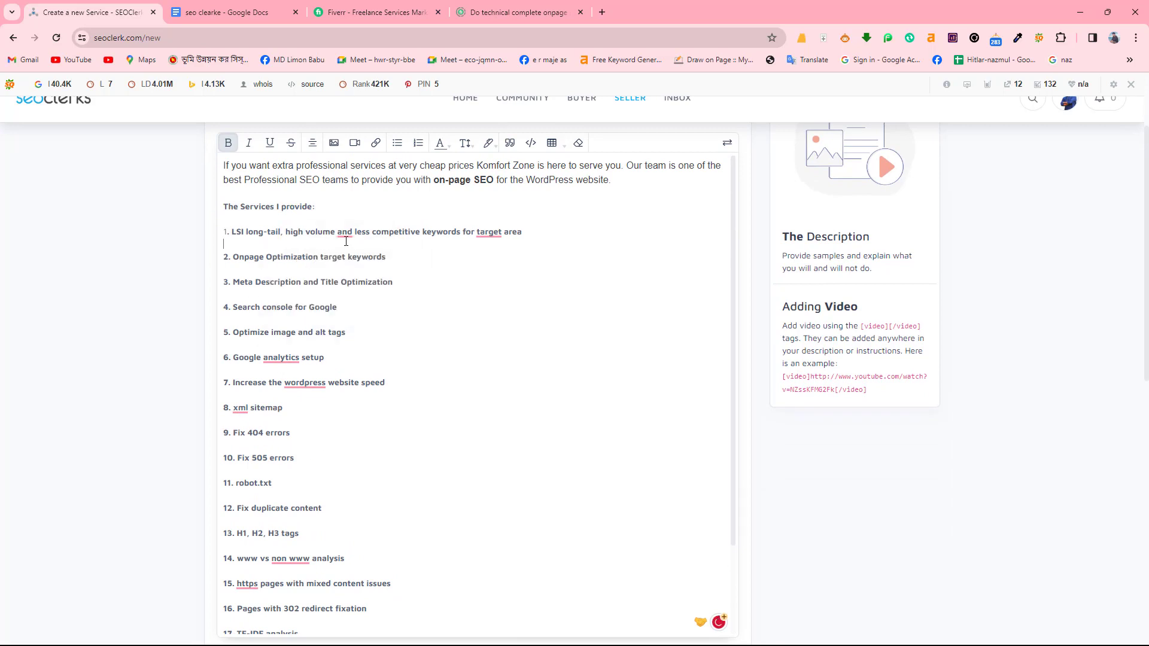
{"action": "right_click", "coordinate": [346, 235]}
{"action": "left_click", "coordinate": [353, 252]}
{"action": "right_click", "coordinate": [491, 235]}
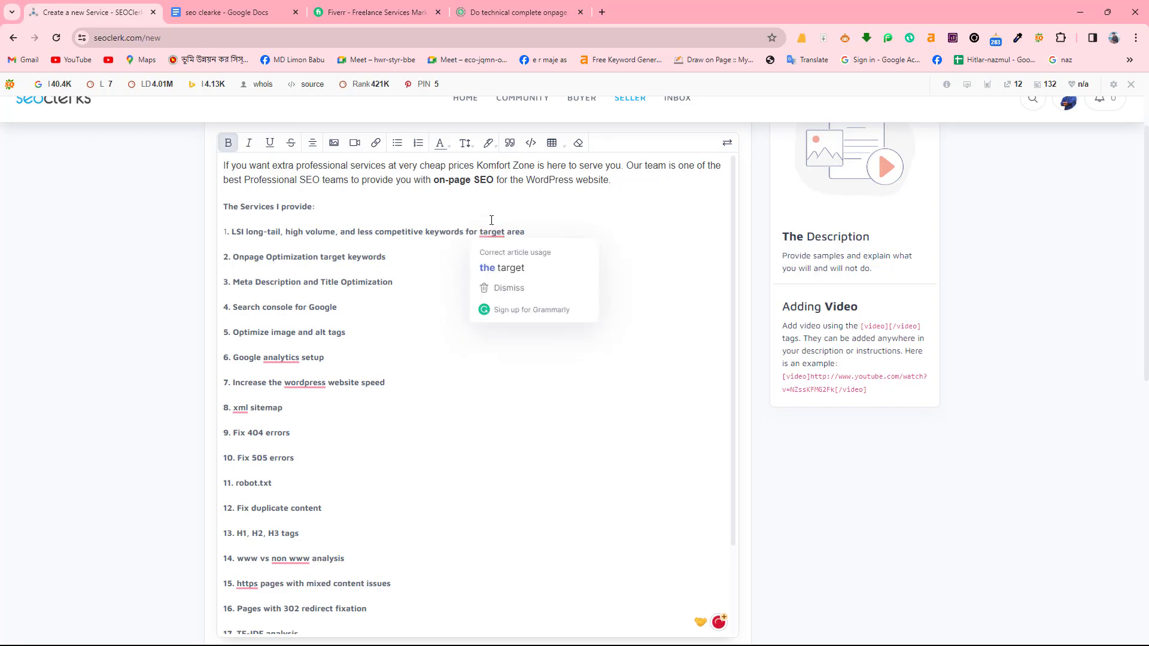
{"action": "left_click", "coordinate": [501, 265]}
{"action": "type", "text": "the"}
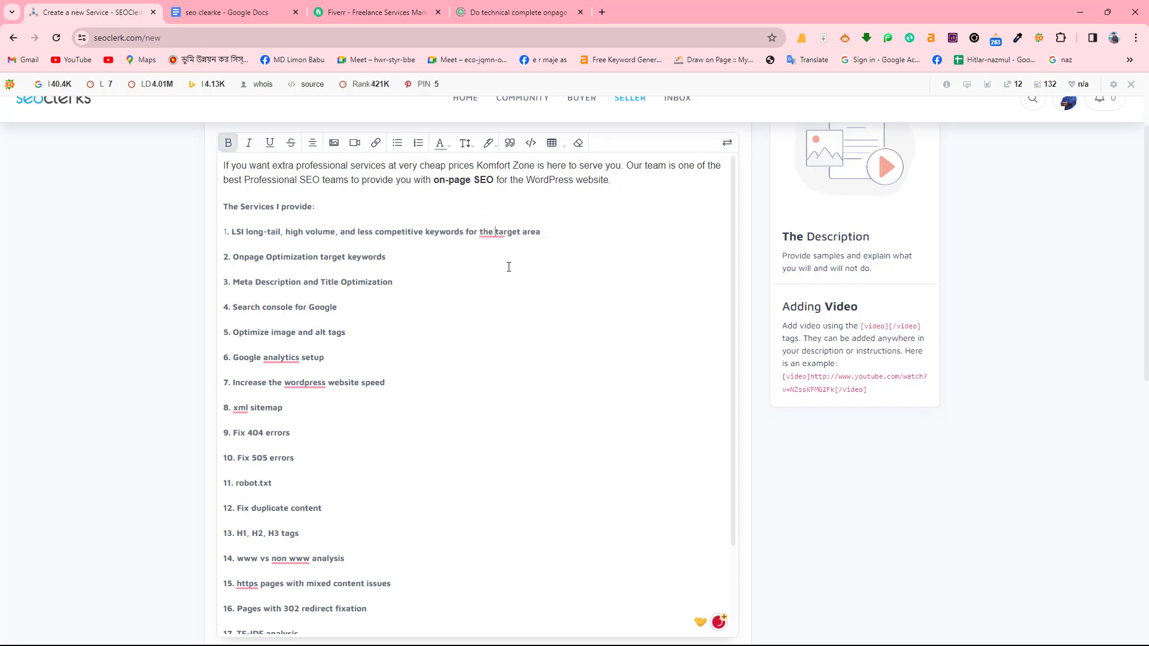
Step: Apply the suggested capitalizations "Analytics" in list item 6 and "WordPress" in item 7, leaving "xml" as is
{"action": "left_click", "coordinate": [281, 357]}
{"action": "left_click", "coordinate": [286, 393]}
{"action": "left_click", "coordinate": [295, 385]}
{"action": "left_click", "coordinate": [238, 402]}
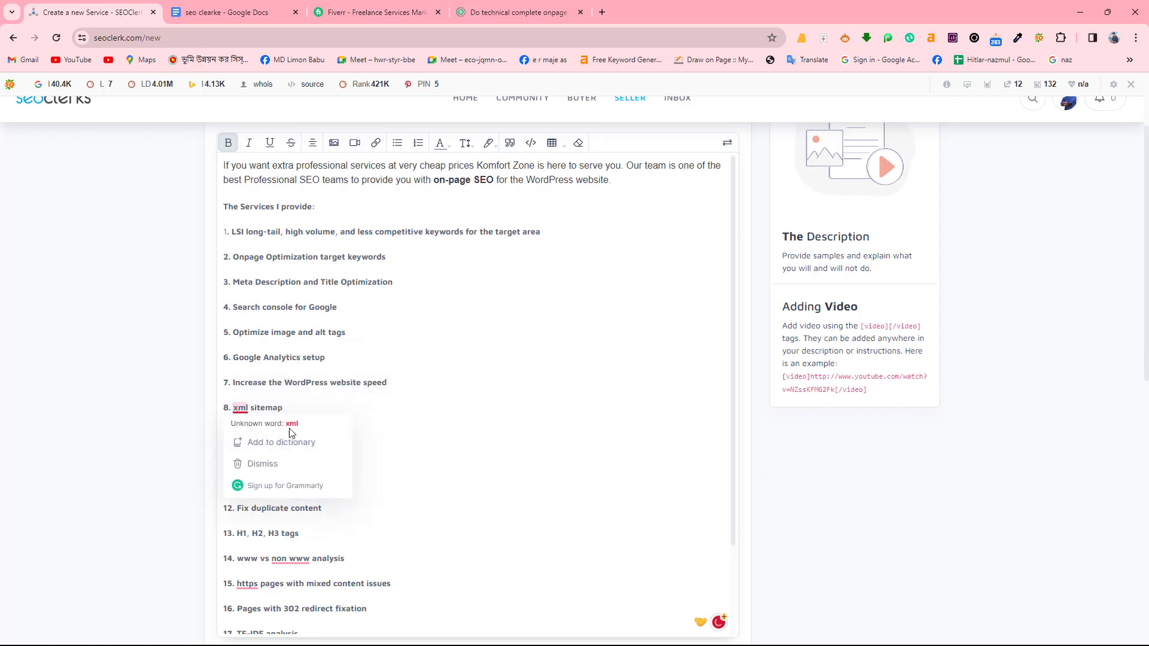
{"action": "left_click", "coordinate": [293, 396]}
{"action": "scroll", "coordinate": [300, 516], "scroll_direction": "down", "scroll_amount": 1}
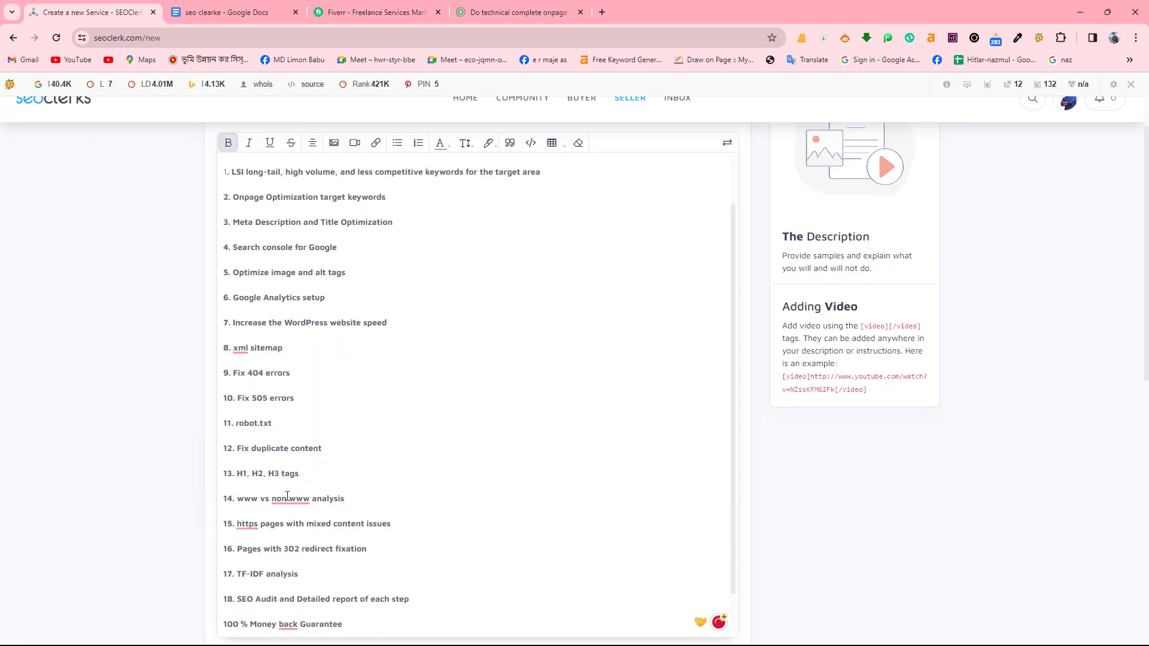
Step: Review the formatted description from the intro to the money-back guarantee, including the suggestions offered for "non www"
{"action": "left_click", "coordinate": [289, 499]}
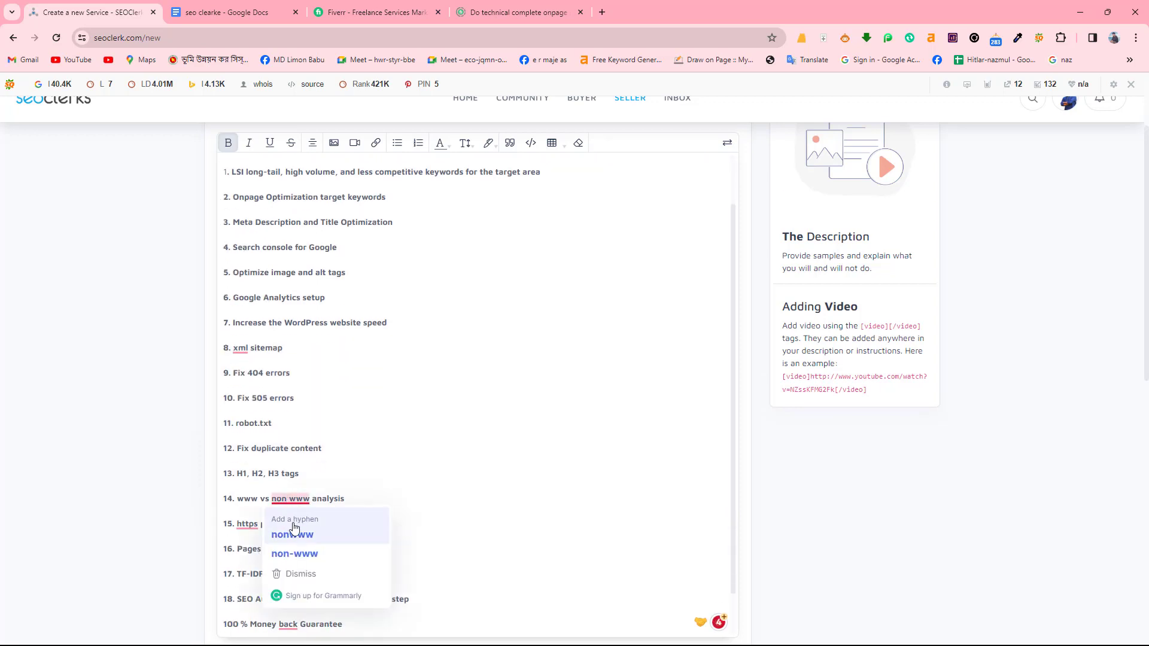
{"action": "scroll", "coordinate": [278, 496], "scroll_direction": "down", "scroll_amount": 1}
{"action": "scroll", "coordinate": [311, 515], "scroll_direction": "down", "scroll_amount": 2}
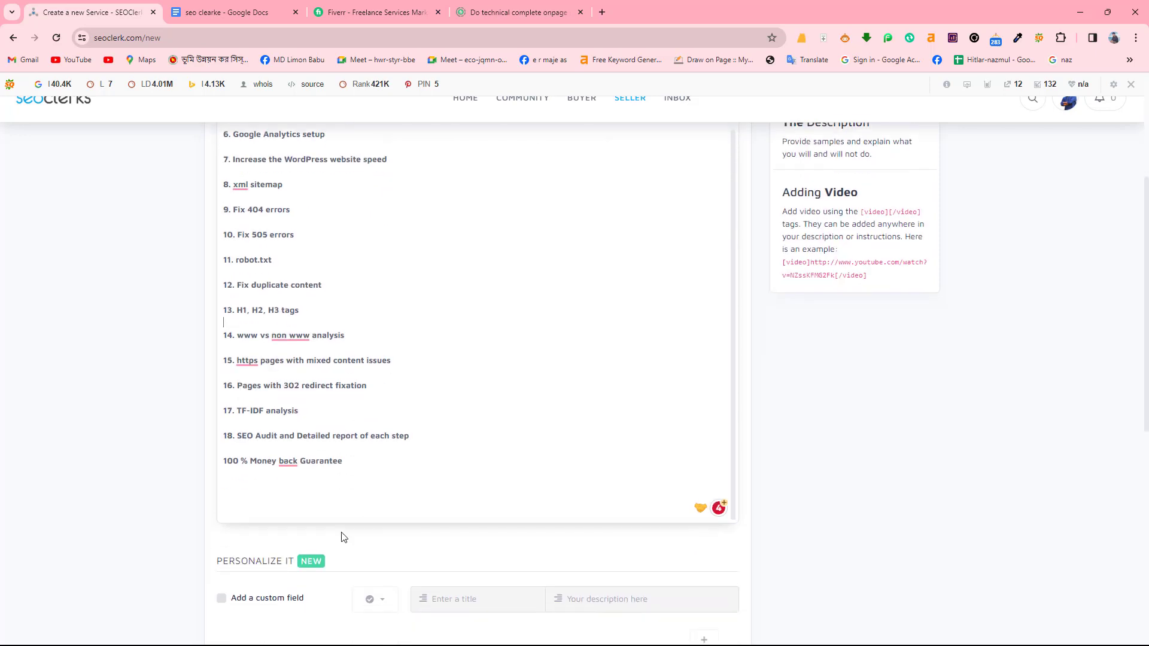
{"action": "scroll", "coordinate": [412, 457], "scroll_direction": "up", "scroll_amount": 5}
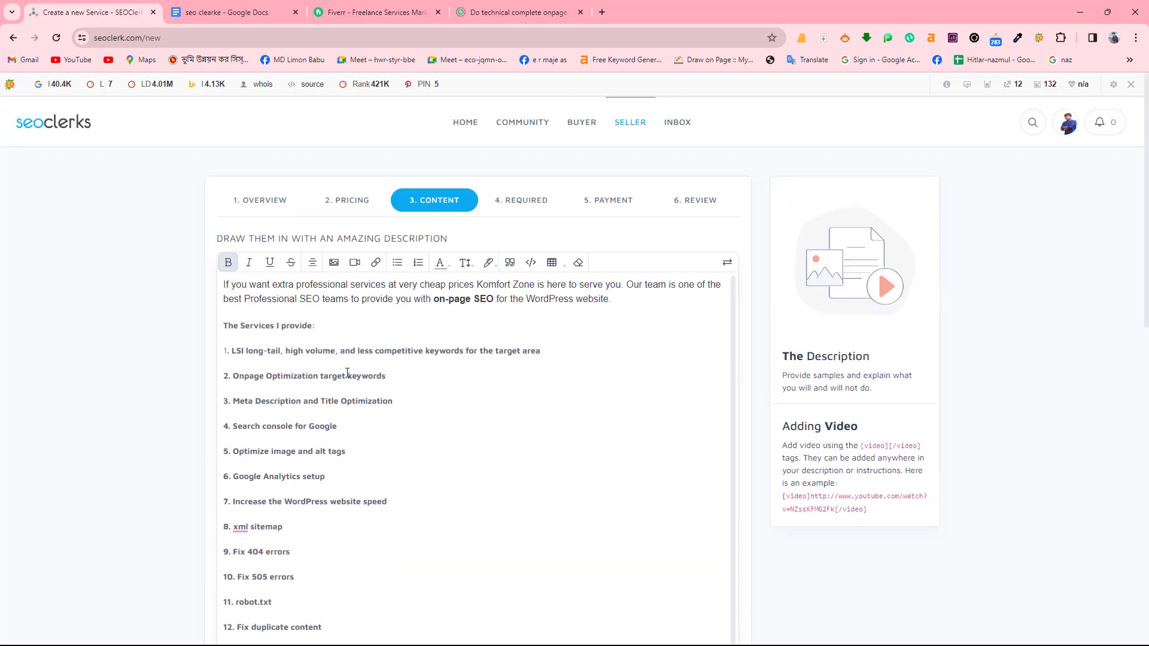
{"action": "scroll", "coordinate": [300, 497], "scroll_direction": "down", "scroll_amount": 5}
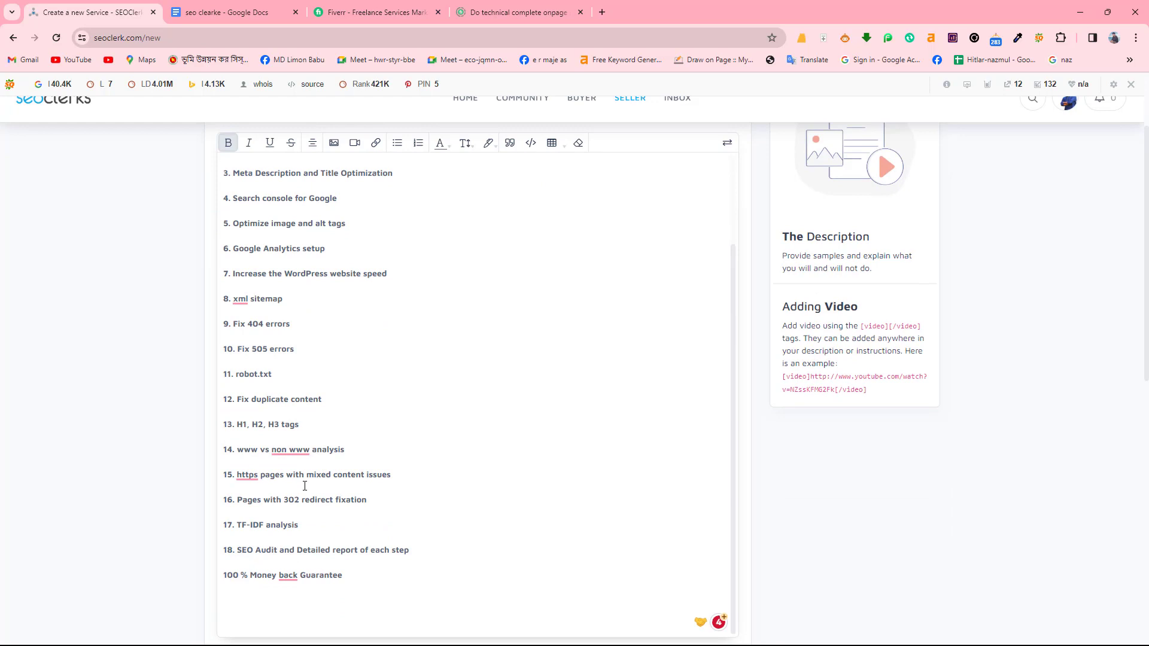
{"action": "scroll", "coordinate": [305, 486], "scroll_direction": "down", "scroll_amount": 2}
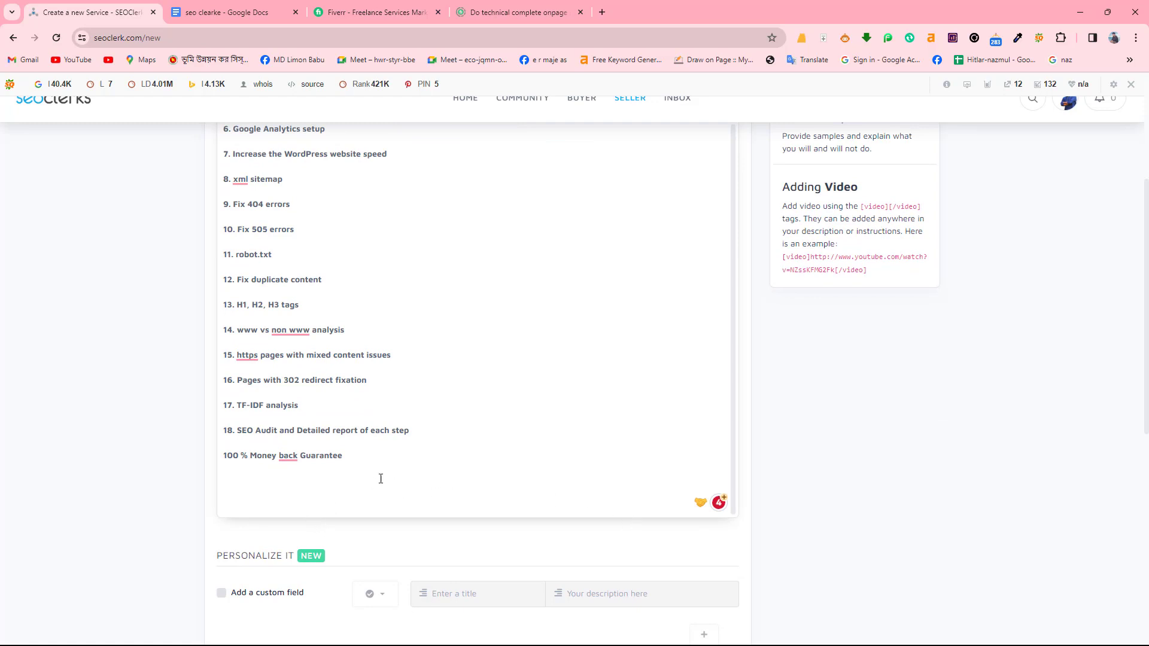
{"action": "scroll", "coordinate": [381, 479], "scroll_direction": "up", "scroll_amount": 5}
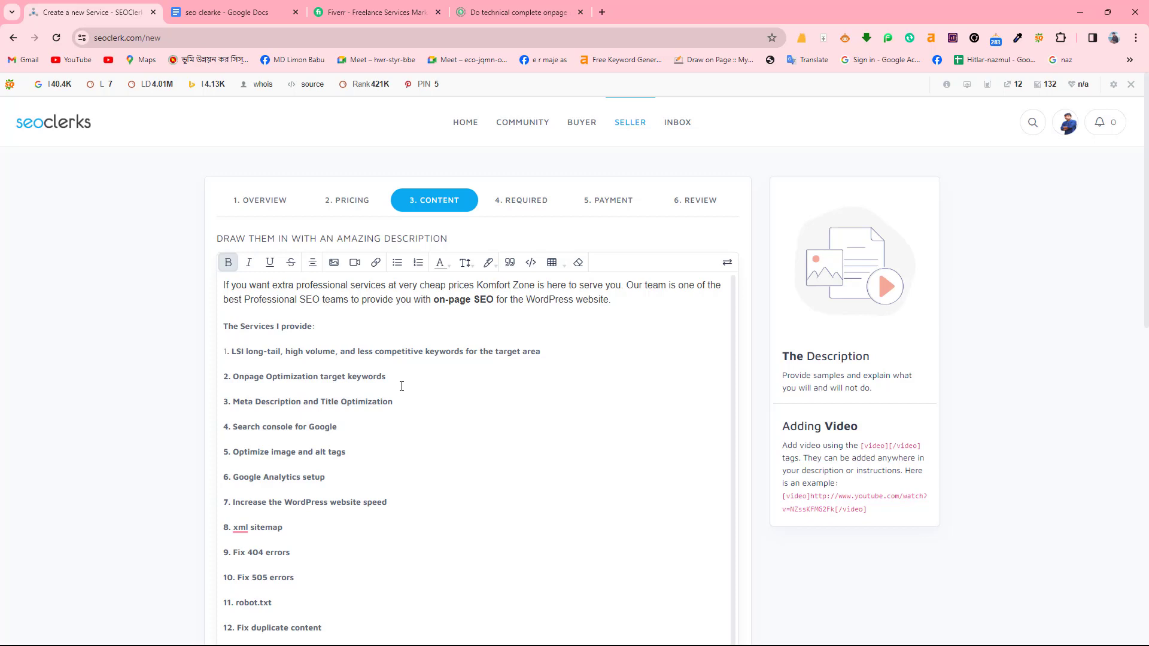
Step: Leave the custom field option disabled and continue to the Required stage
{"action": "scroll", "coordinate": [401, 386], "scroll_direction": "down", "scroll_amount": 8}
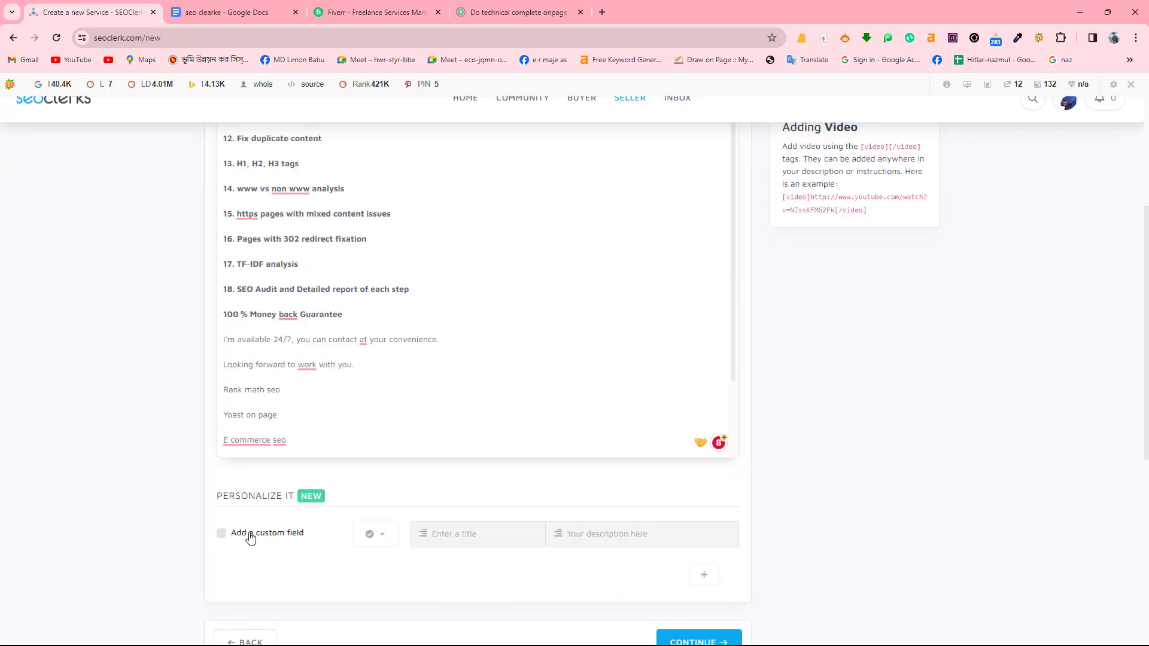
{"action": "left_click", "coordinate": [221, 534]}
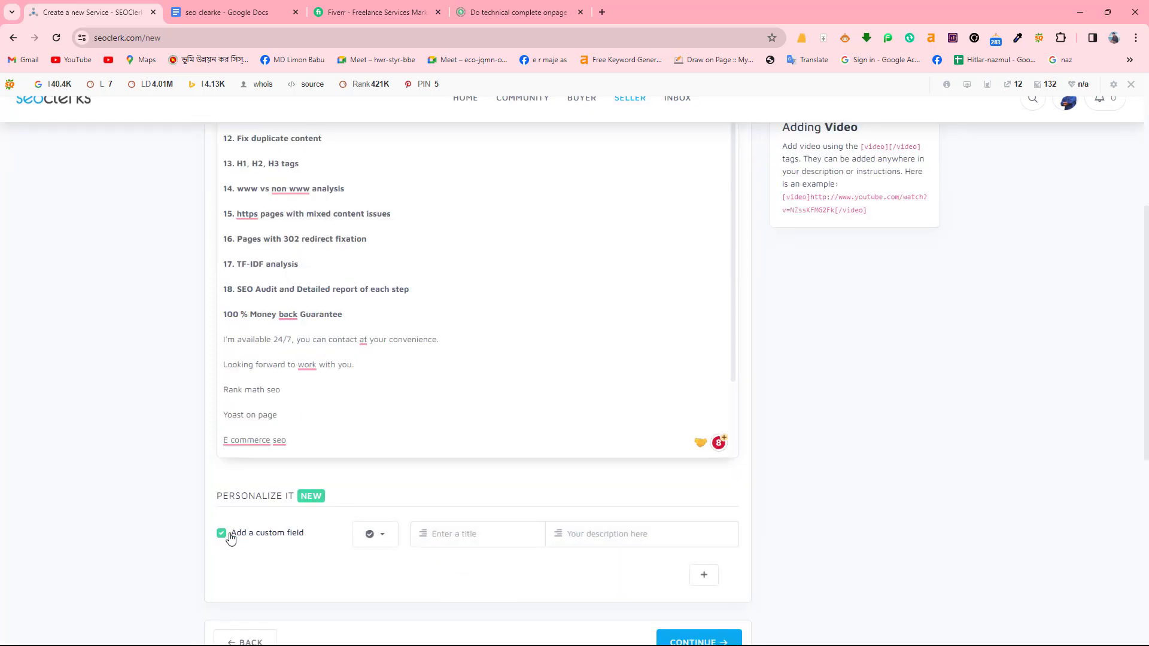
{"action": "left_click", "coordinate": [226, 537]}
{"action": "scroll", "coordinate": [608, 511], "scroll_direction": "down", "scroll_amount": 3}
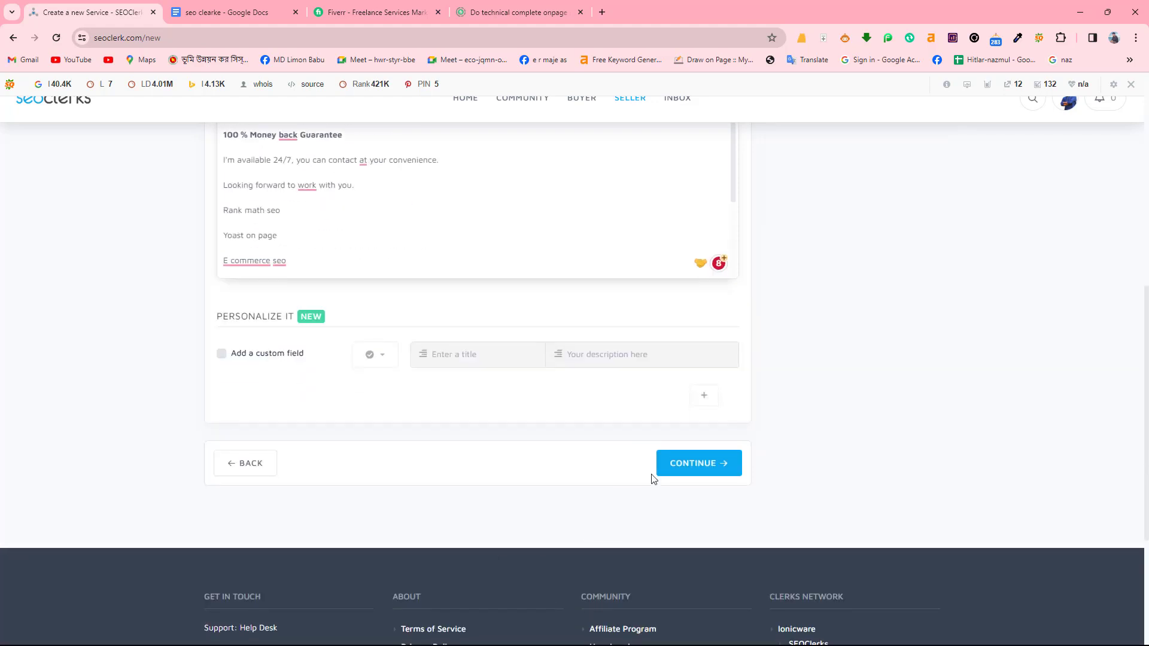
{"action": "left_click", "coordinate": [680, 465]}
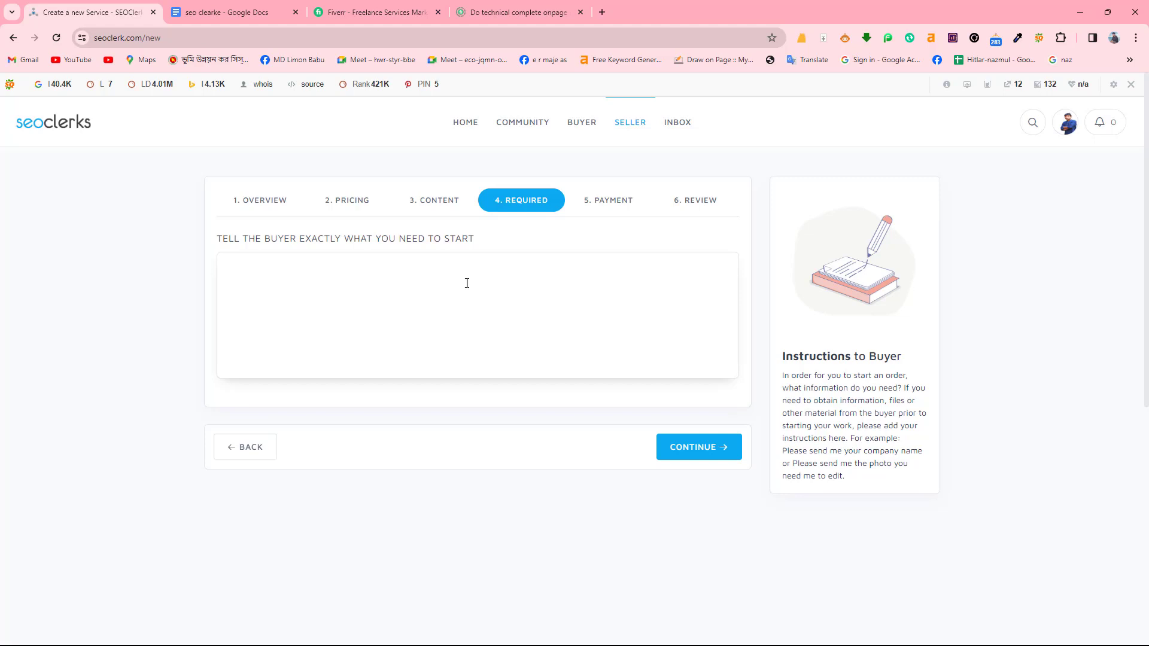
Step: Enter "1.What is Your Targeted Keyword?" as the first line of the buyer instructions
{"action": "left_click", "coordinate": [253, 263]}
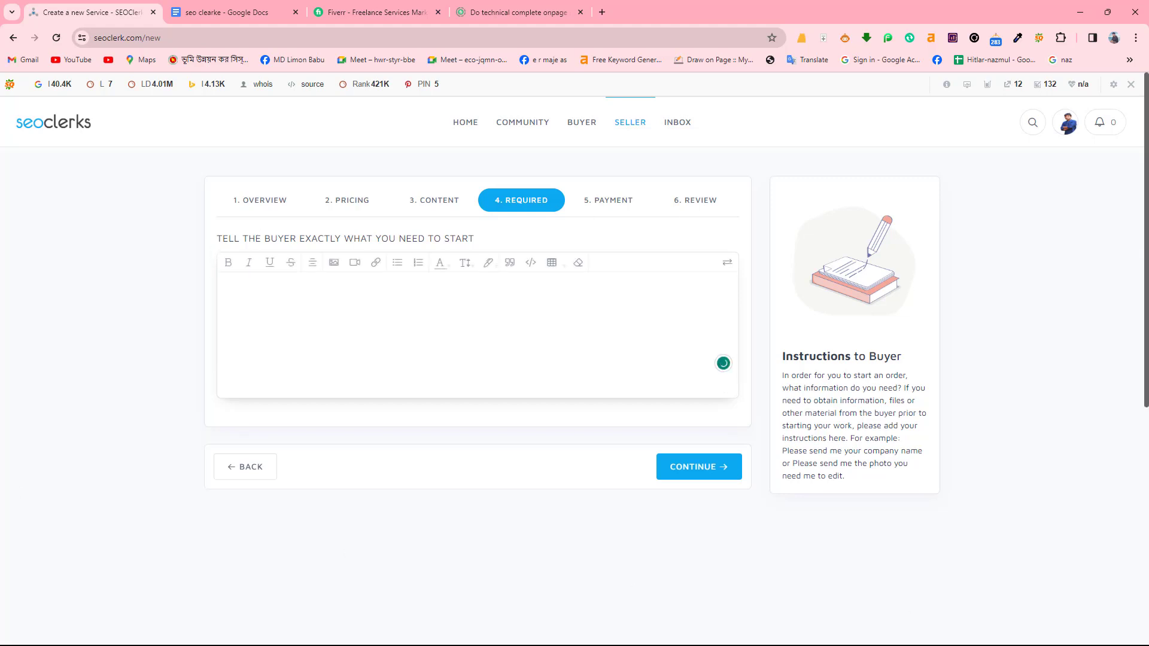
{"action": "type", "text": "1"}
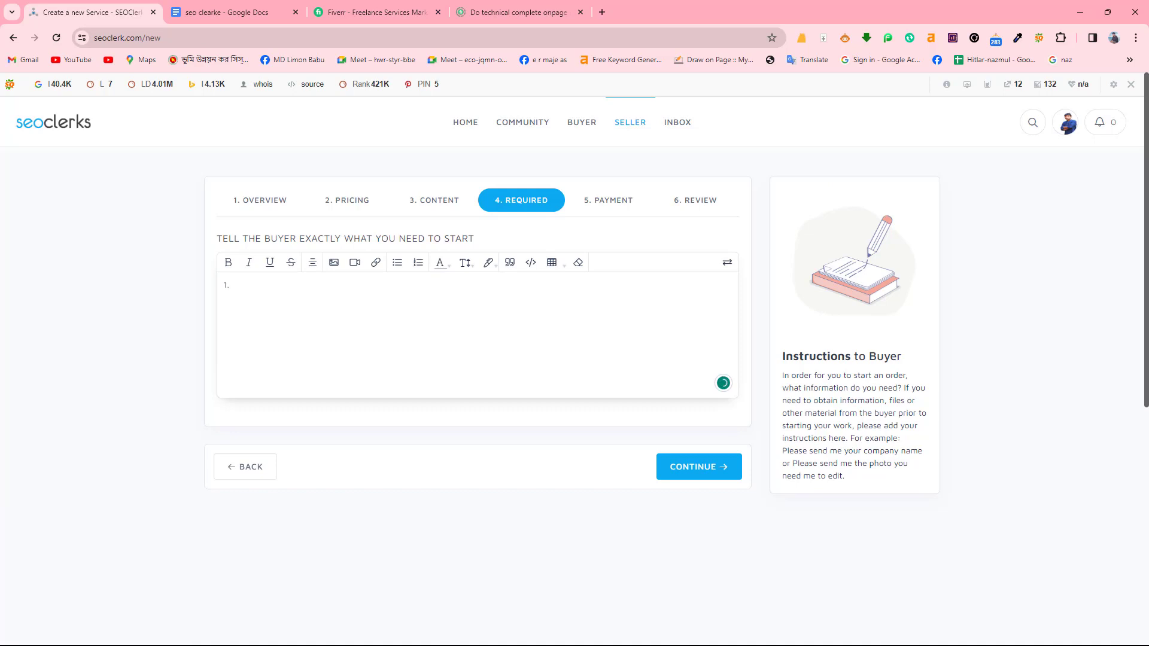
{"action": "type", "text": ".What is Your Targeted Keyword ?"}
{"action": "key", "text": "BackSpace"}
{"action": "key", "text": "BackSpace"}
{"action": "type", "text": "?"}
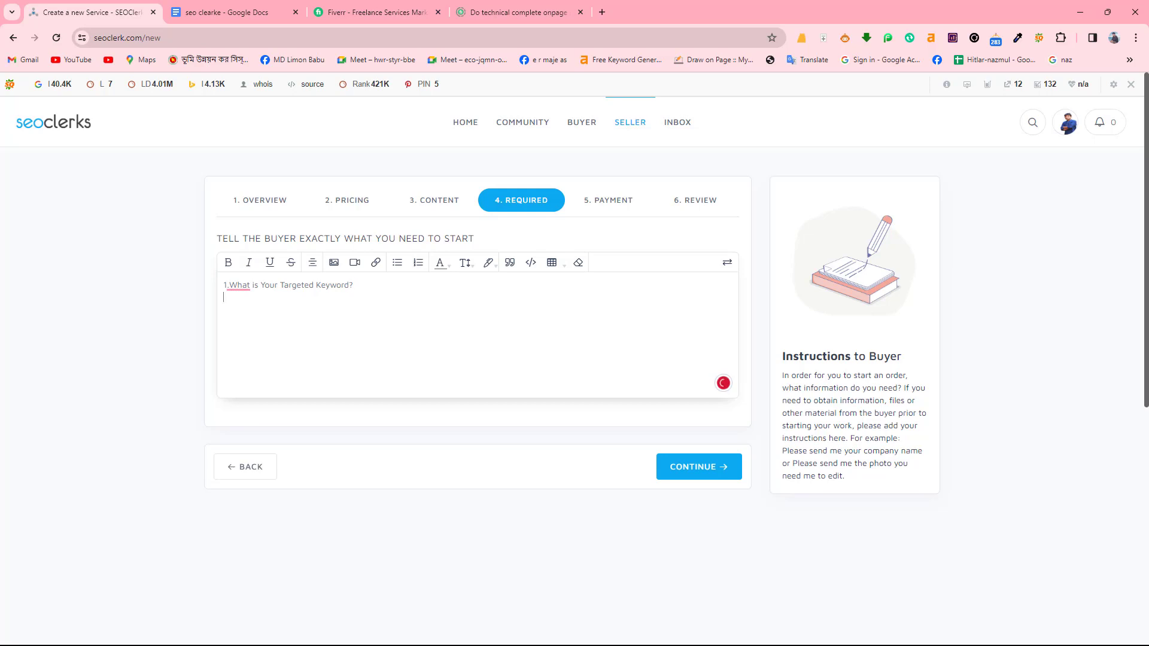
Step: Add "2.Give me Access to your Website?" as the second buyer instruction and continue to the Payment stage
{"action": "key", "text": "Return"}
{"action": "type", "text": "2"}
{"action": "type", "text": "Give me Access to your Website?"}
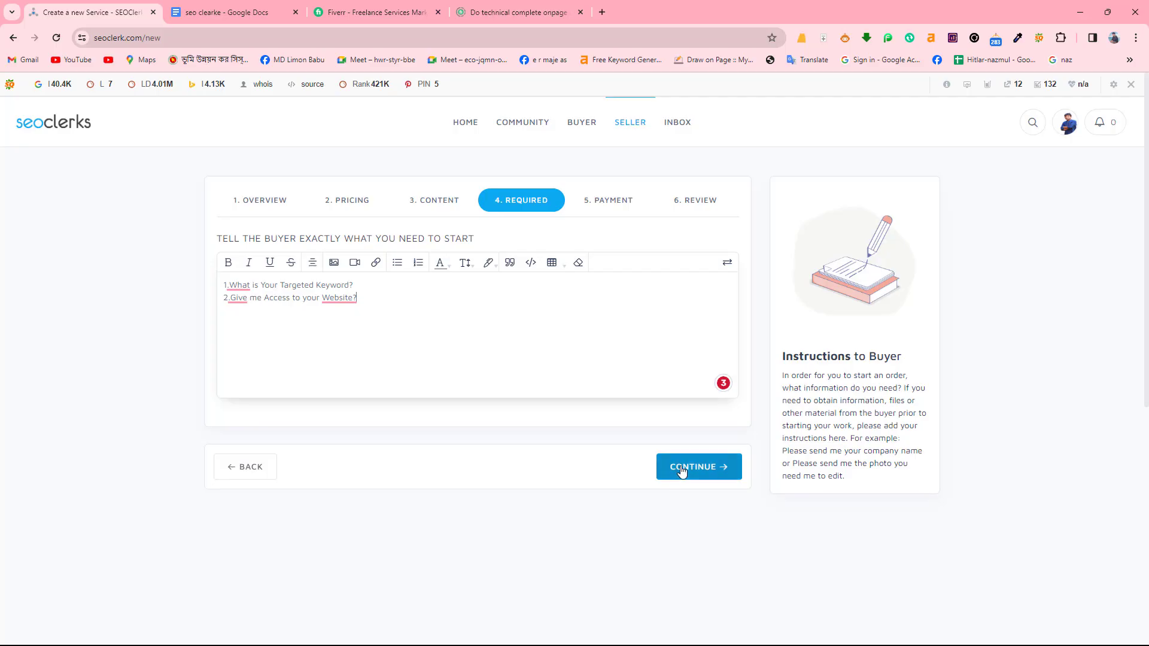
{"action": "left_click", "coordinate": [680, 468]}
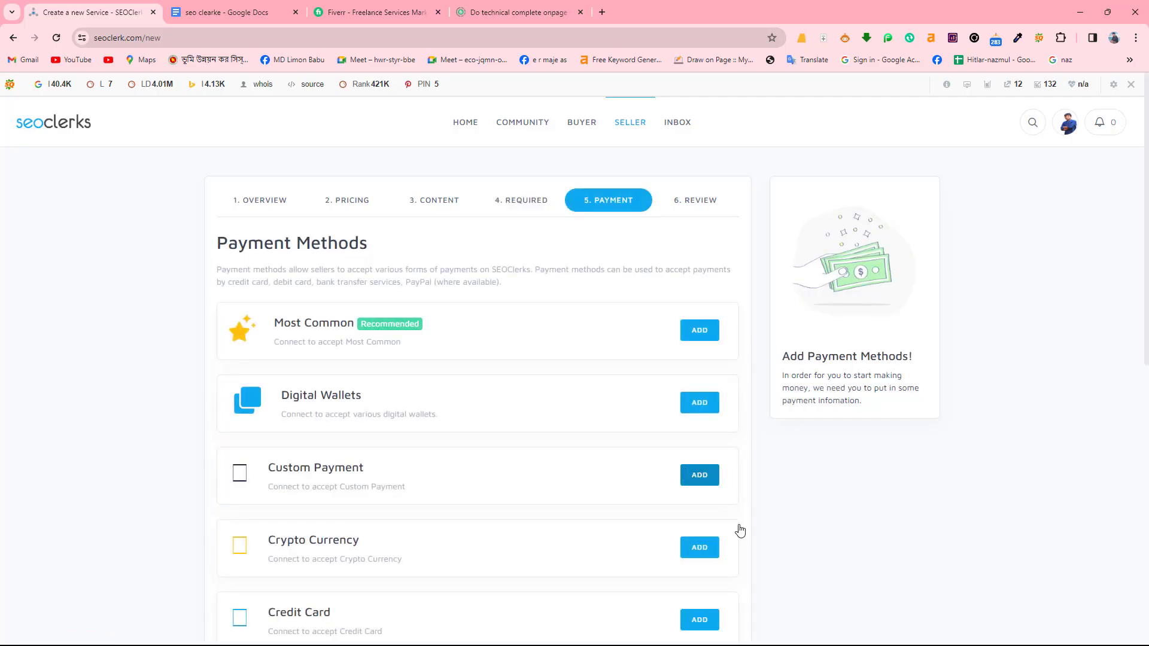
Step: Look through the payment methods offered, from Most Common to Bank Transfer
{"action": "scroll", "coordinate": [502, 487], "scroll_direction": "down", "scroll_amount": 5}
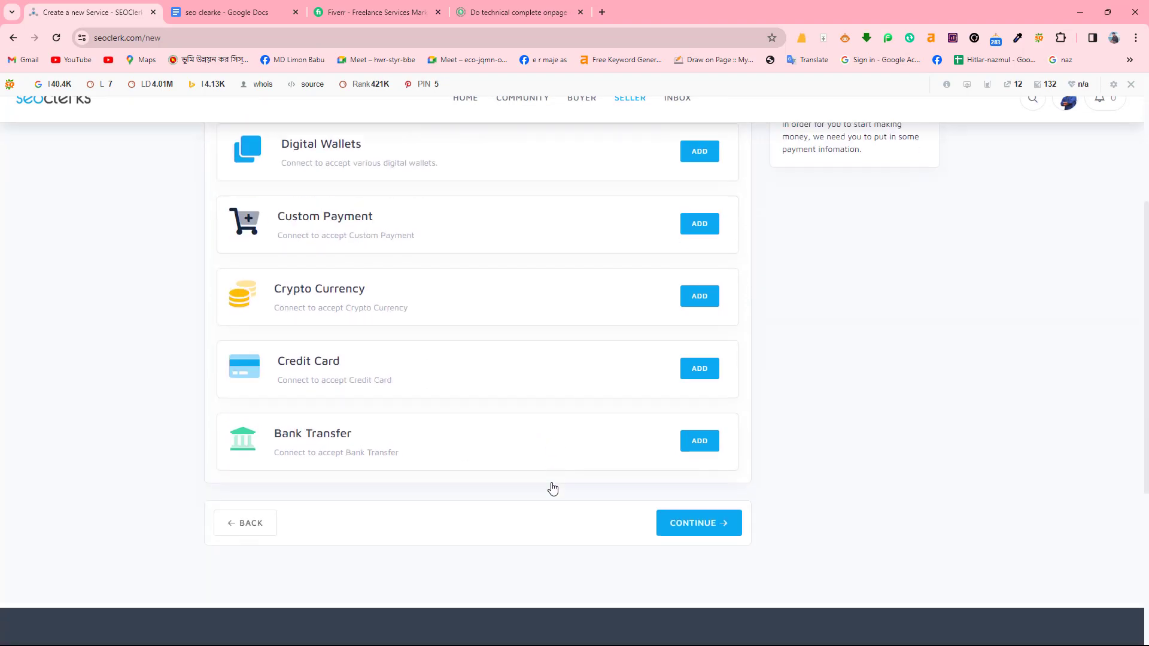
{"action": "scroll", "coordinate": [442, 487], "scroll_direction": "up", "scroll_amount": 4}
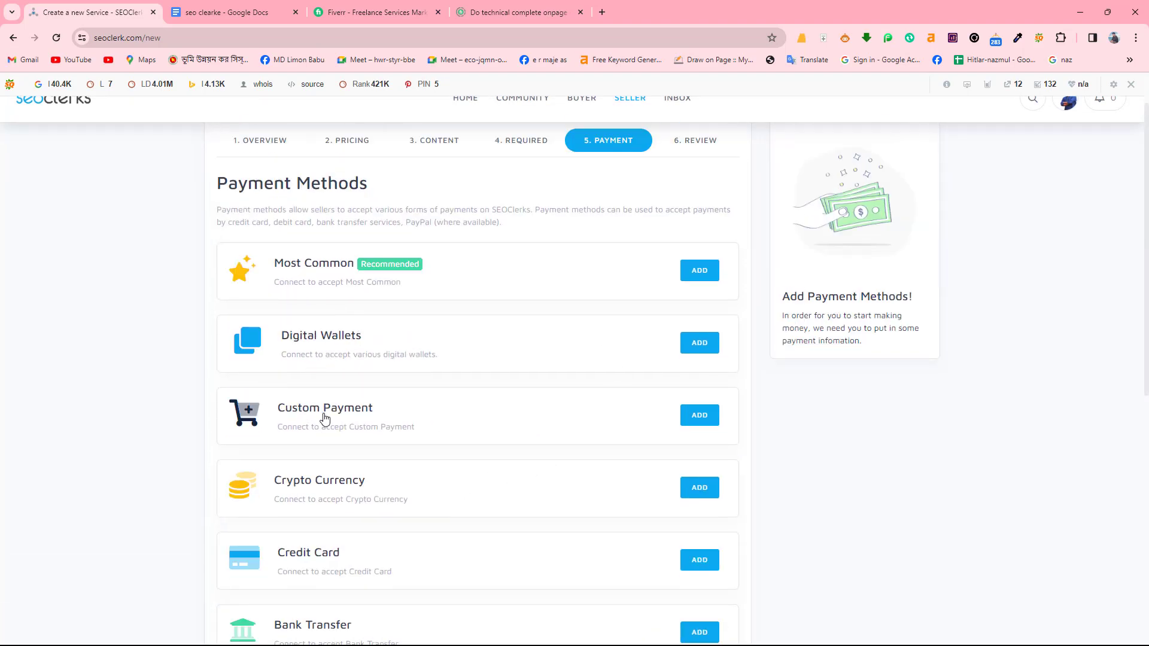
{"action": "scroll", "coordinate": [341, 487], "scroll_direction": "down", "scroll_amount": 2}
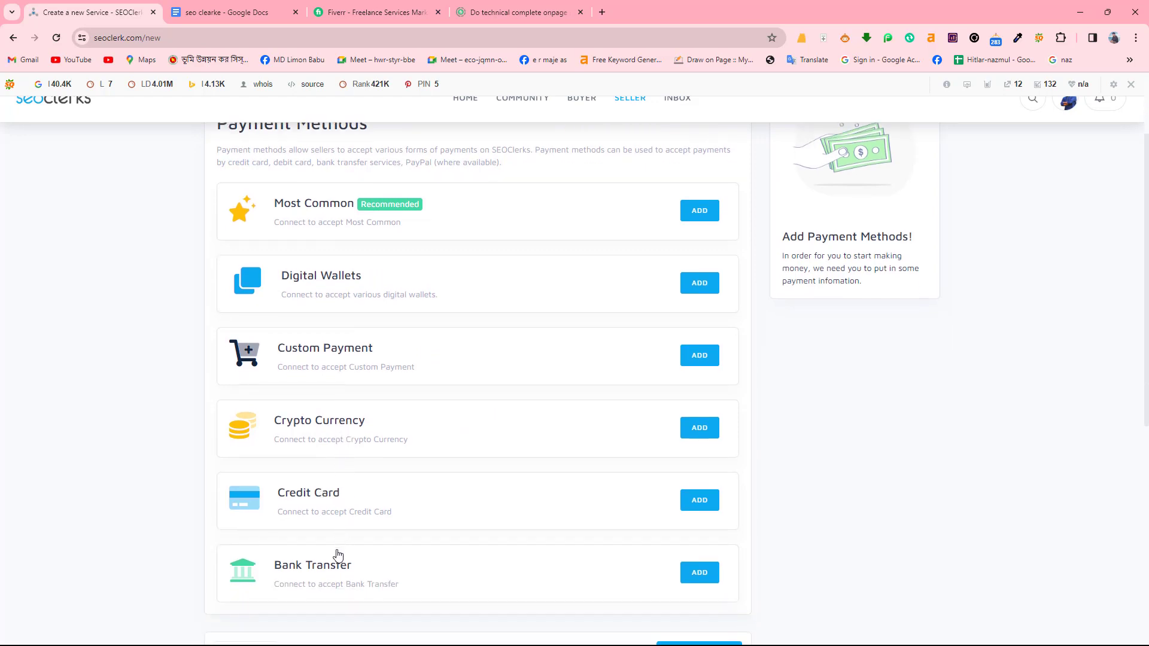
{"action": "scroll", "coordinate": [359, 538], "scroll_direction": "down", "scroll_amount": 2}
{"action": "scroll", "coordinate": [477, 428], "scroll_direction": "up", "scroll_amount": 2}
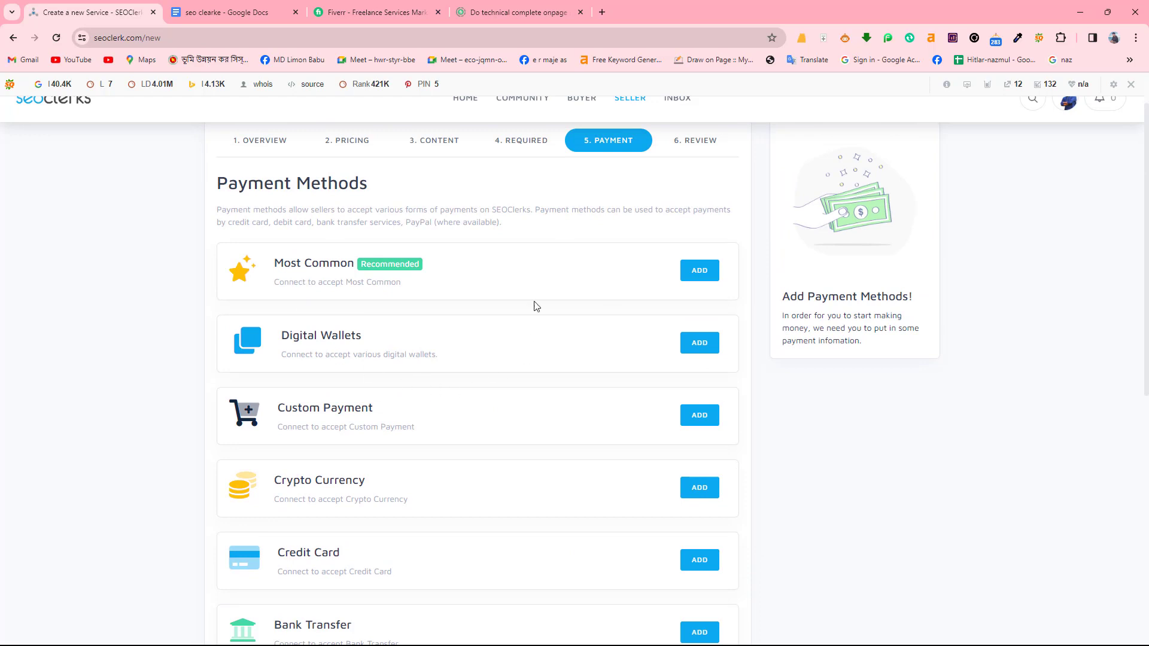
{"action": "scroll", "coordinate": [500, 438], "scroll_direction": "down", "scroll_amount": 4}
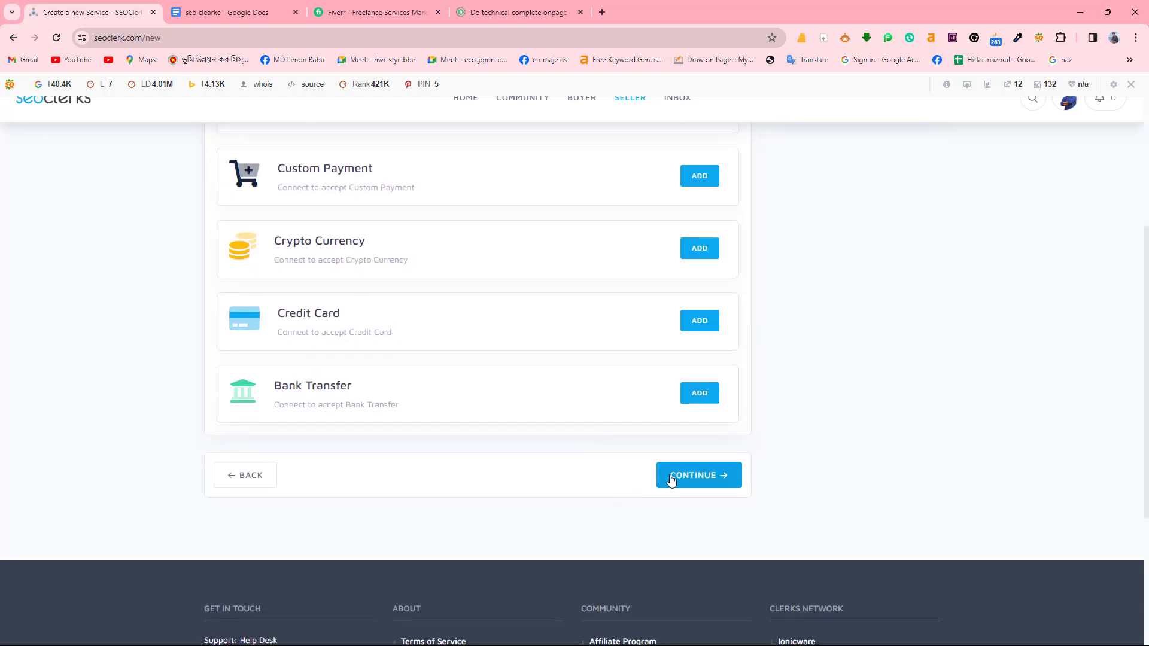
Step: Continue past the payment methods to the Review stage and submit the service listing without selecting any paid upgrade
{"action": "left_click", "coordinate": [672, 477]}
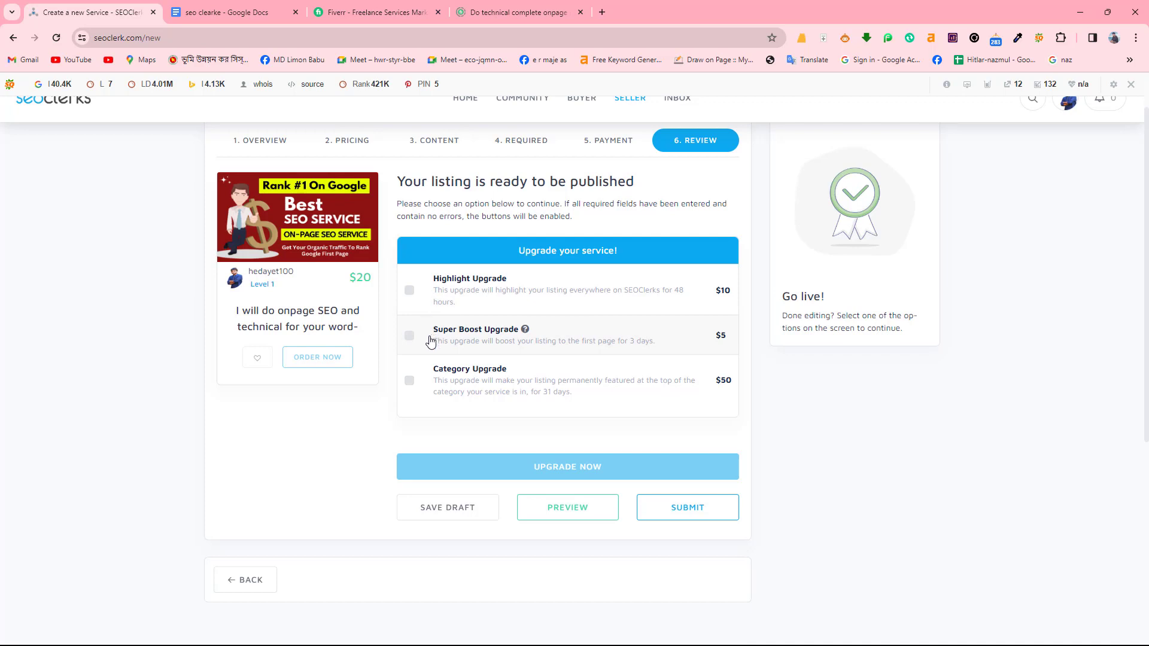
{"action": "left_click", "coordinate": [545, 516]}
{"action": "scroll", "coordinate": [569, 513], "scroll_direction": "down", "scroll_amount": 5}
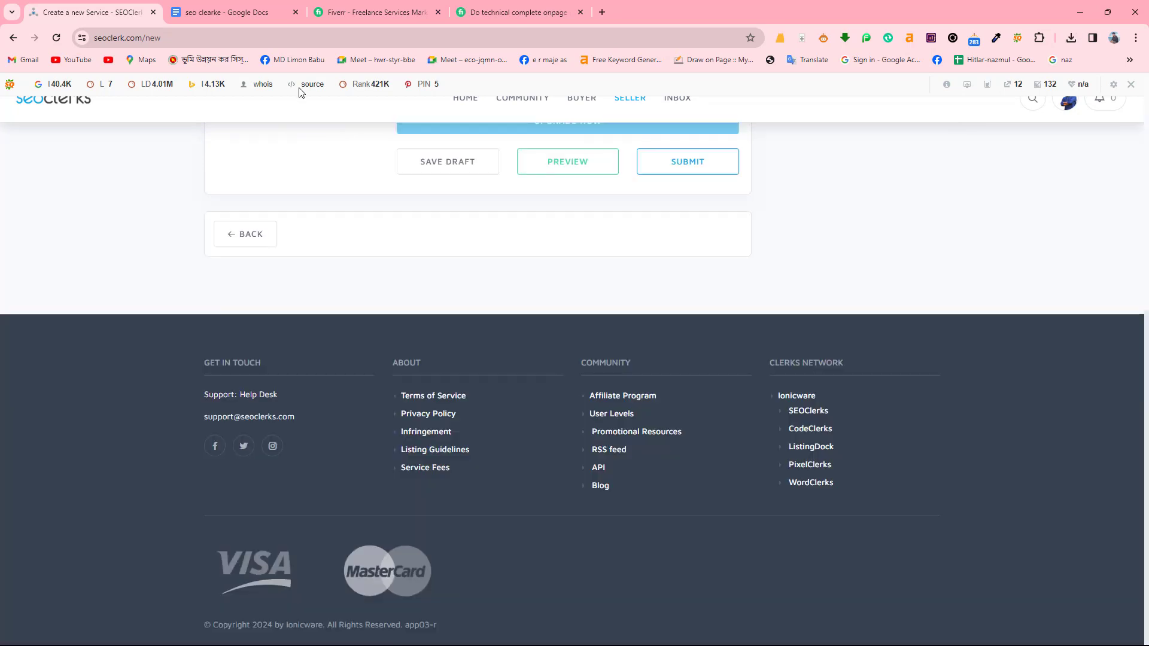
{"action": "scroll", "coordinate": [520, 259], "scroll_direction": "up", "scroll_amount": 1}
{"action": "scroll", "coordinate": [520, 258], "scroll_direction": "up", "scroll_amount": 5}
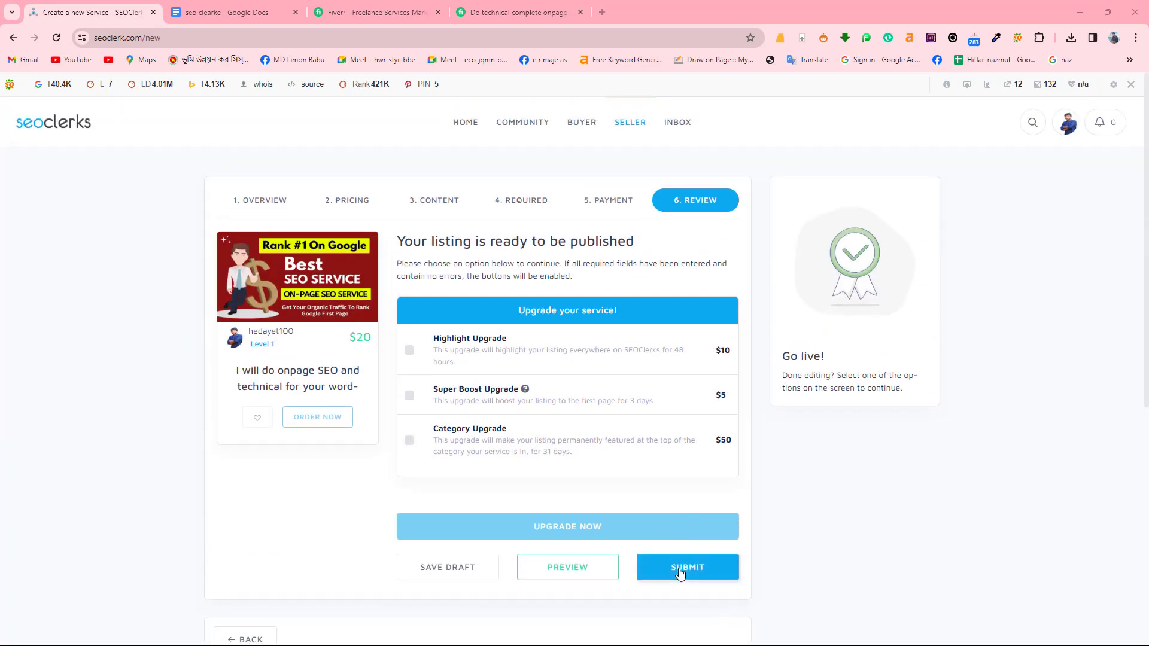
{"action": "left_click", "coordinate": [679, 573]}
{"action": "left_click", "coordinate": [680, 573]}
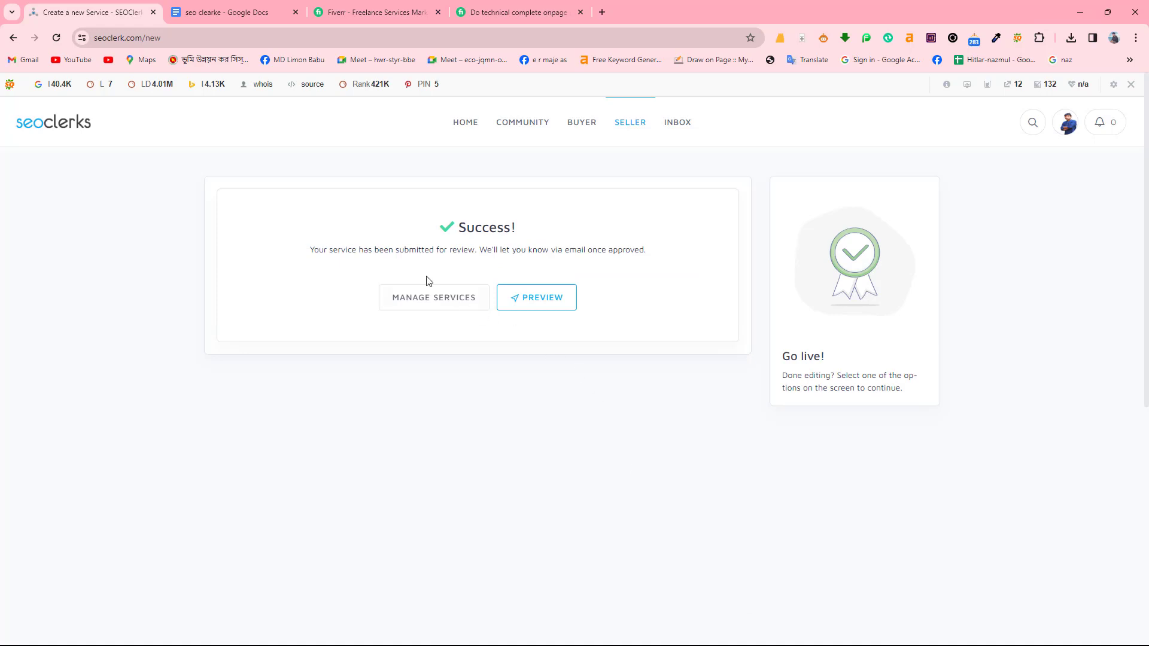
Step: Read the submission message, open the preview of the submitted service and dismiss the Highlight your Service offer
{"action": "left_click_drag", "start_coordinate": [396, 229], "coordinate": [532, 227]}
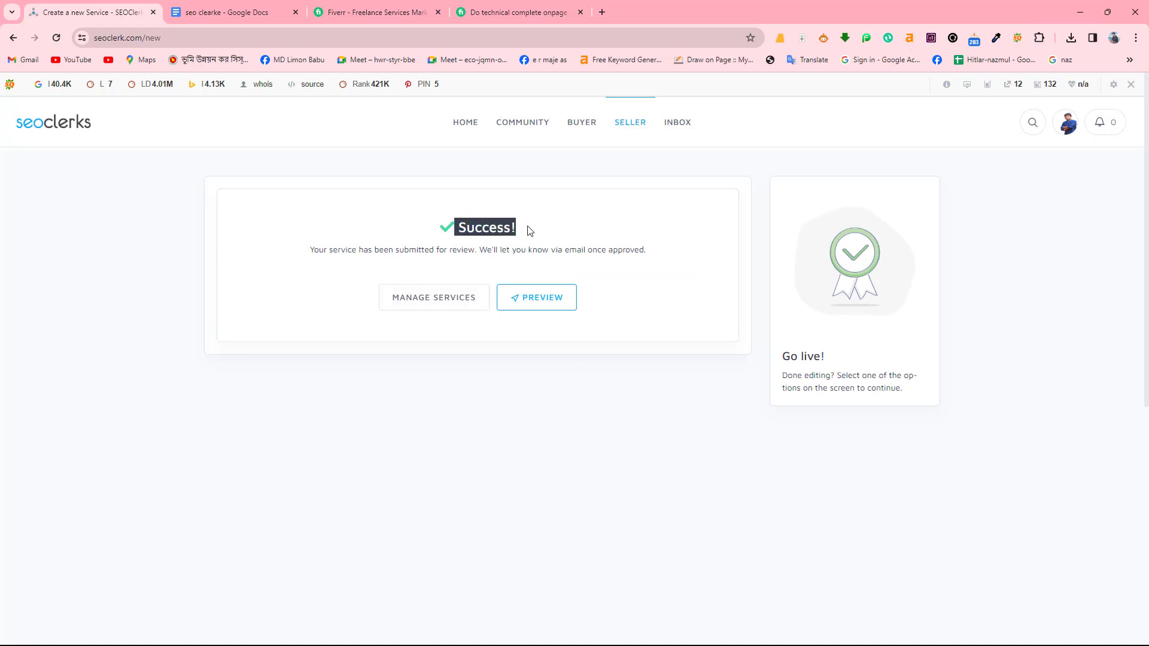
{"action": "left_click", "coordinate": [314, 251]}
{"action": "left_click_drag", "start_coordinate": [314, 252], "coordinate": [653, 266]}
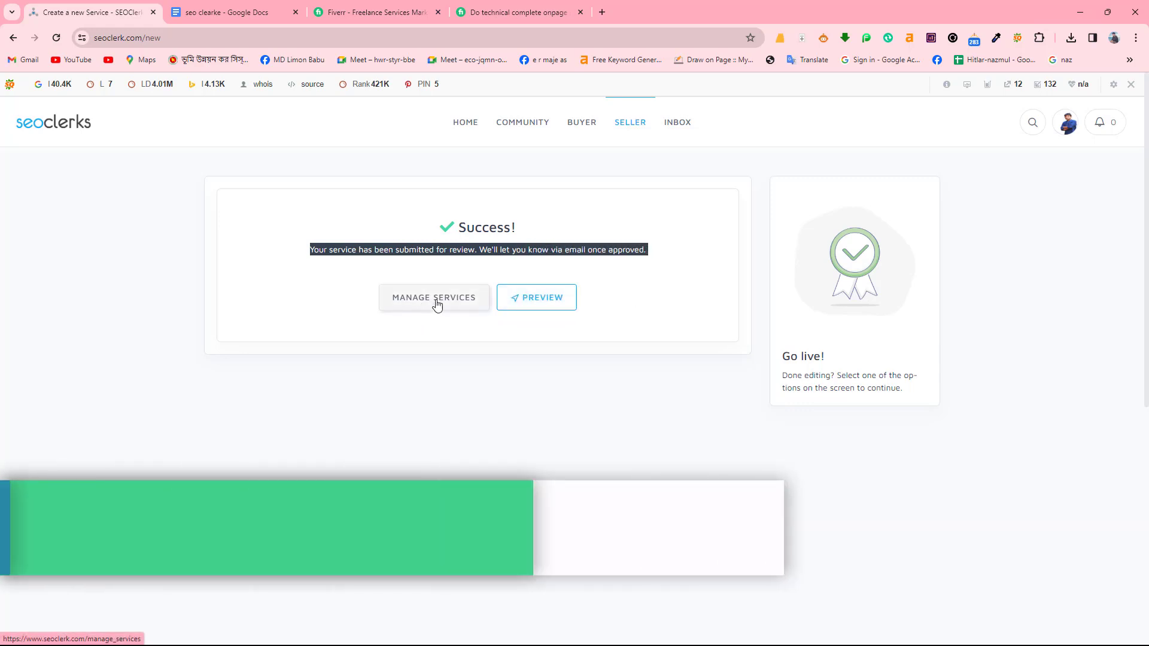
{"action": "left_click", "coordinate": [557, 304]}
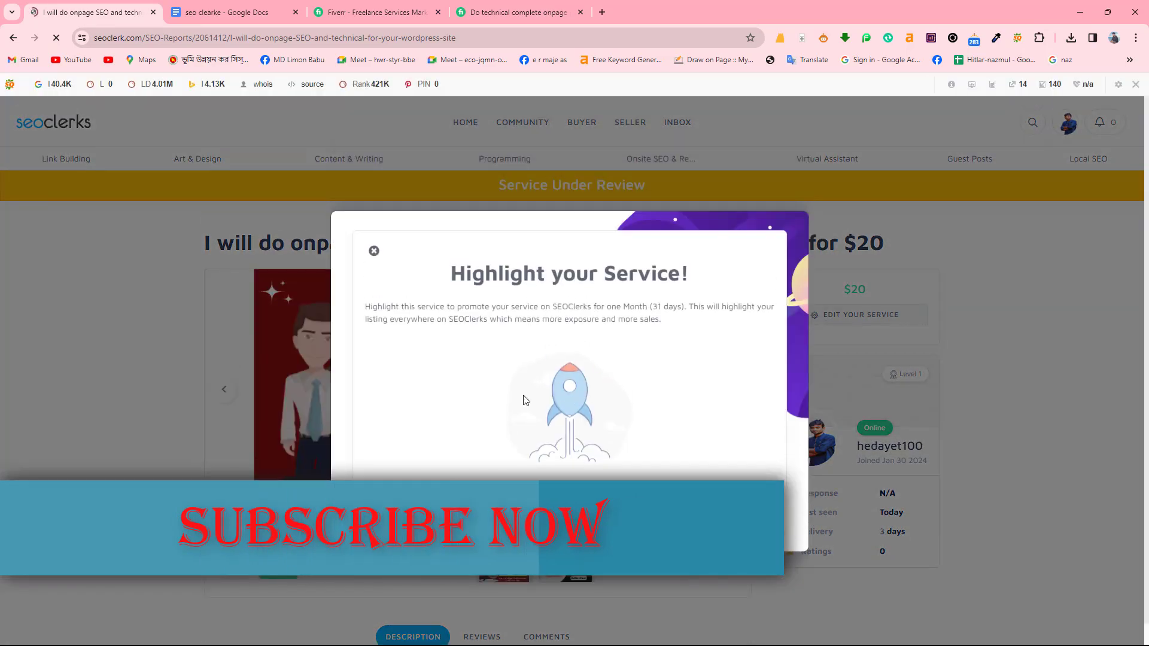
{"action": "left_click", "coordinate": [373, 251]}
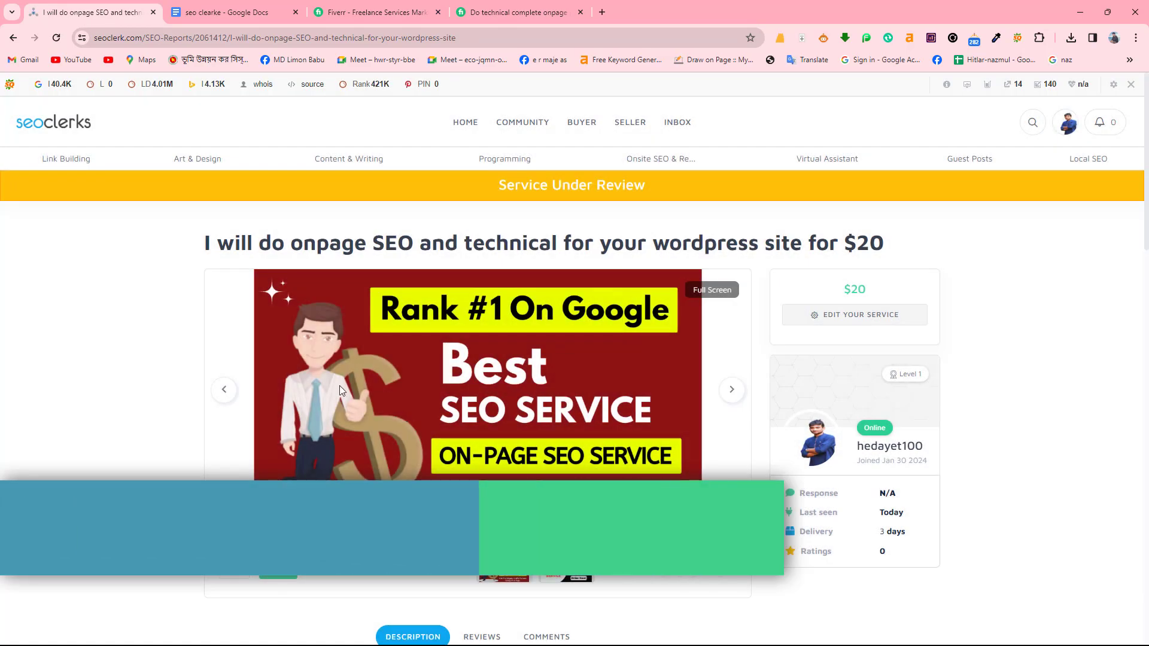
Step: Check the service title and the status banner on the listing preview page
{"action": "left_click_drag", "start_coordinate": [202, 245], "coordinate": [402, 229]}
{"action": "left_click_drag", "start_coordinate": [691, 222], "coordinate": [875, 236]}
{"action": "left_click", "coordinate": [492, 192]}
{"action": "left_click_drag", "start_coordinate": [493, 193], "coordinate": [771, 225]}
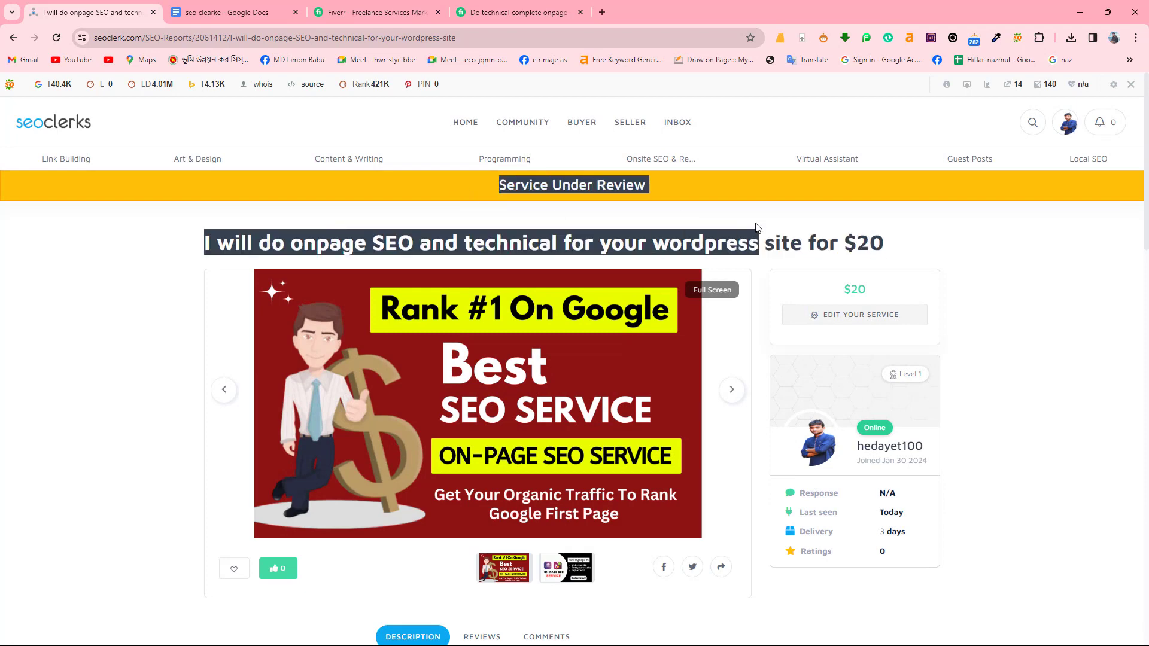
{"action": "left_click", "coordinate": [773, 223]}
Step: Look through the listing preview from the description and service list to the tags, and return to the gallery images
{"action": "scroll", "coordinate": [909, 446], "scroll_direction": "down", "scroll_amount": 1}
{"action": "scroll", "coordinate": [910, 445], "scroll_direction": "down", "scroll_amount": 6}
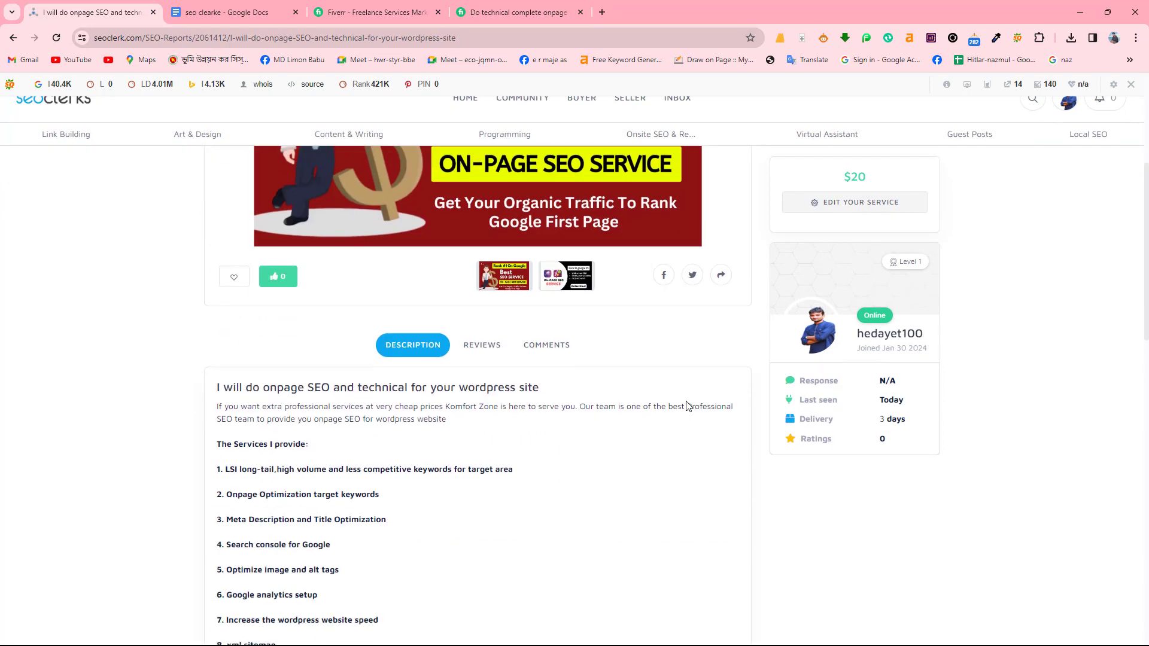
{"action": "scroll", "coordinate": [388, 436], "scroll_direction": "down", "scroll_amount": 6}
{"action": "scroll", "coordinate": [388, 437], "scroll_direction": "down", "scroll_amount": 3}
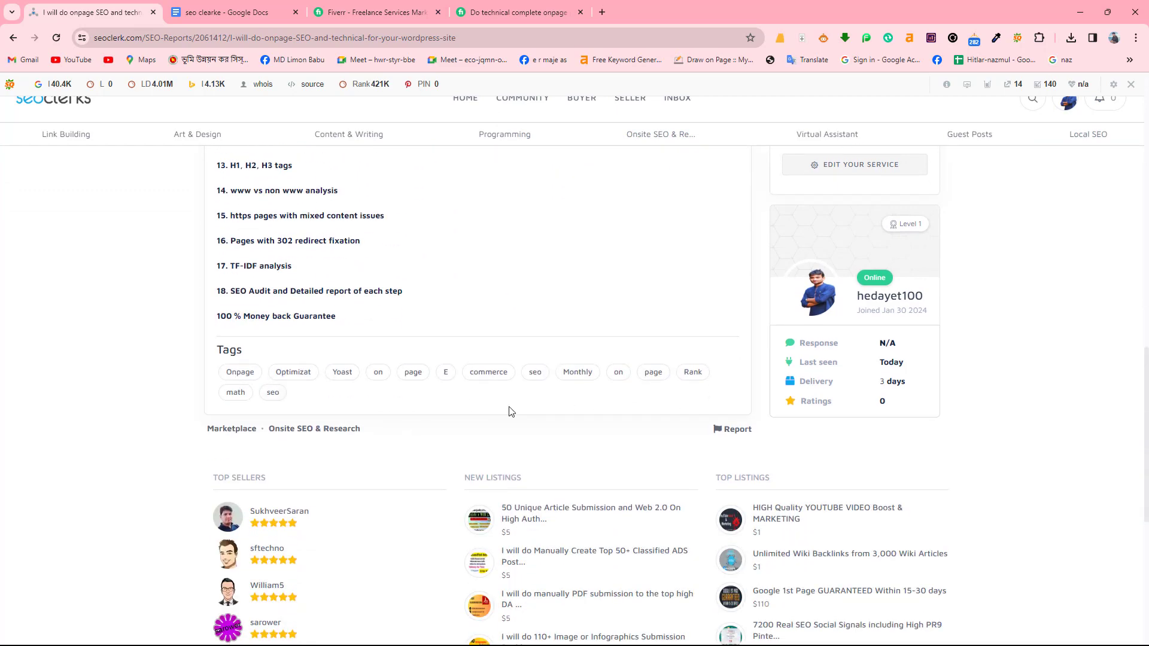
{"action": "scroll", "coordinate": [327, 466], "scroll_direction": "down", "scroll_amount": 2}
{"action": "scroll", "coordinate": [436, 466], "scroll_direction": "up", "scroll_amount": 12}
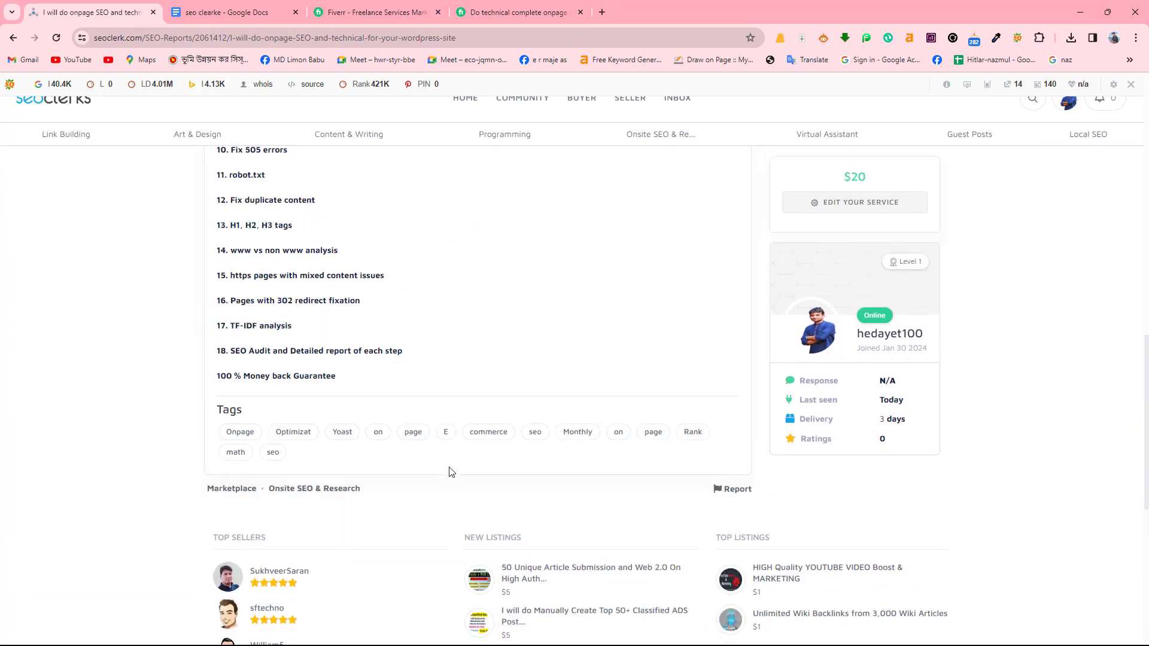
{"action": "scroll", "coordinate": [352, 435], "scroll_direction": "up", "scroll_amount": 5}
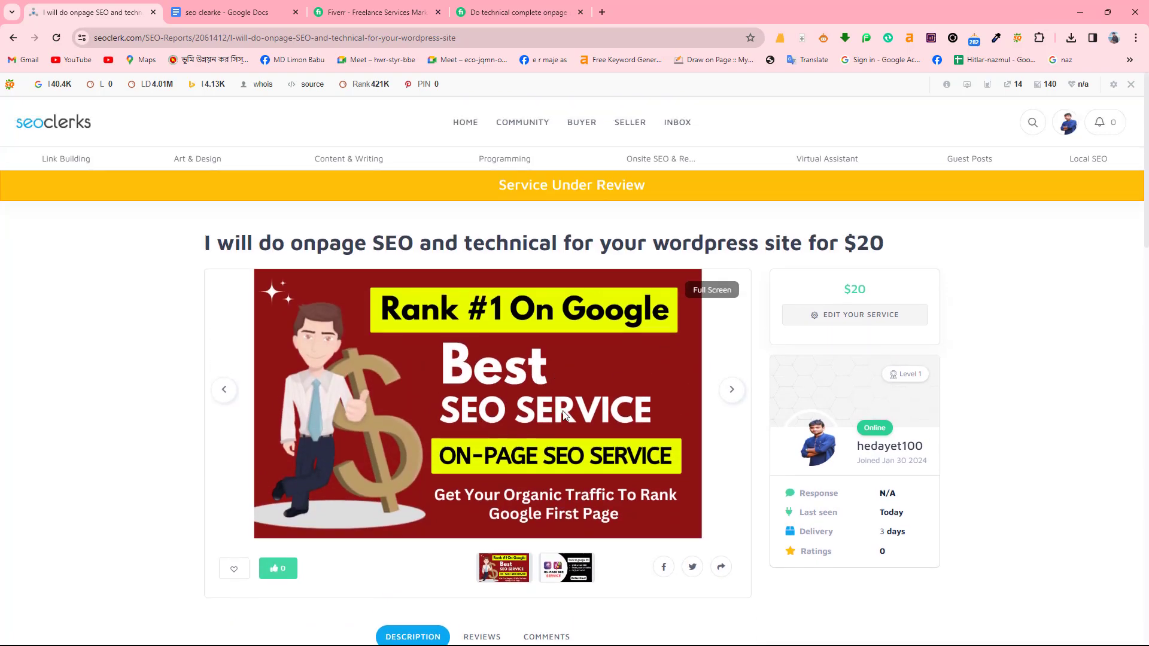
{"action": "scroll", "coordinate": [563, 415], "scroll_direction": "down", "scroll_amount": 1}
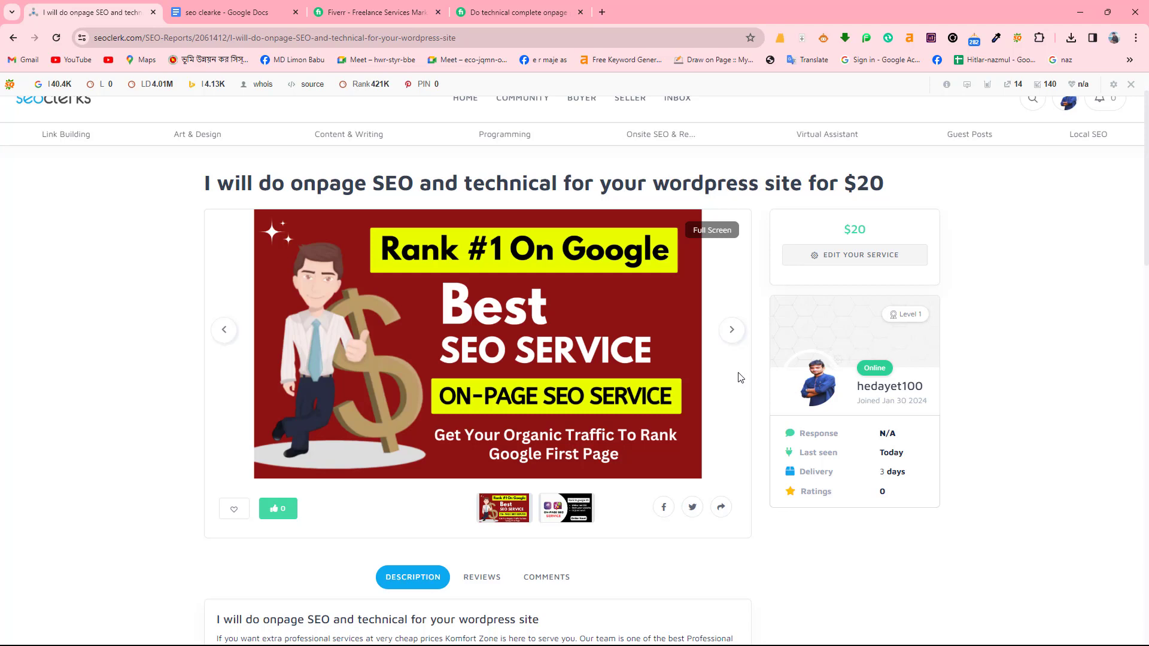
{"action": "scroll", "coordinate": [740, 377], "scroll_direction": "up", "scroll_amount": 1}
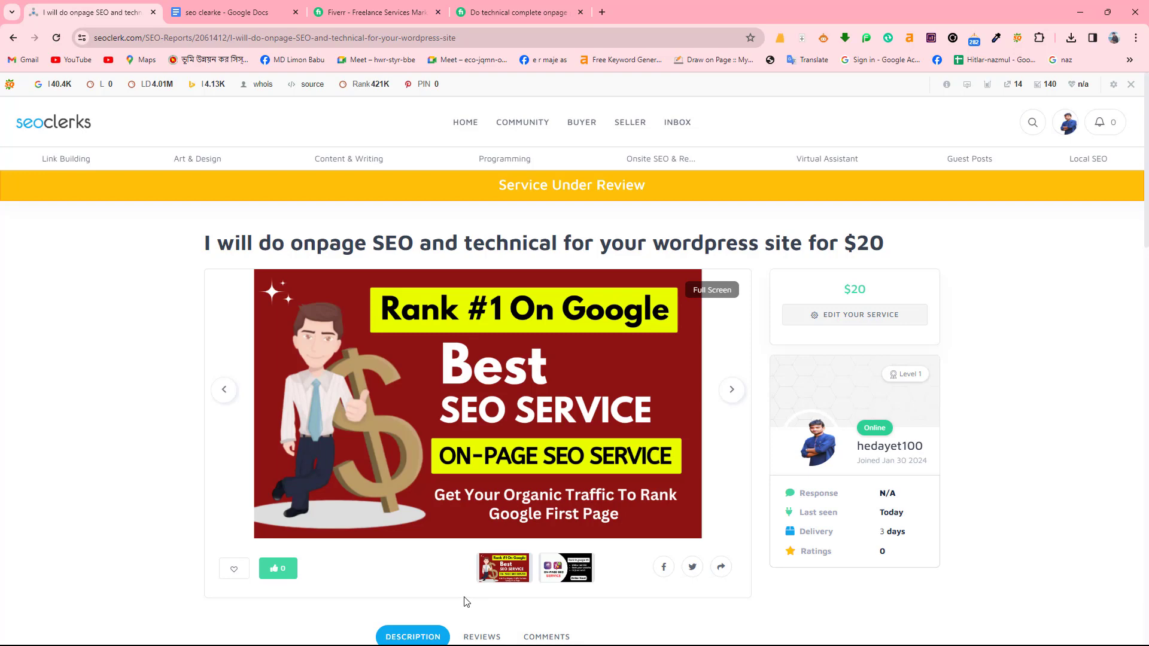
{"action": "key", "text": "super"}
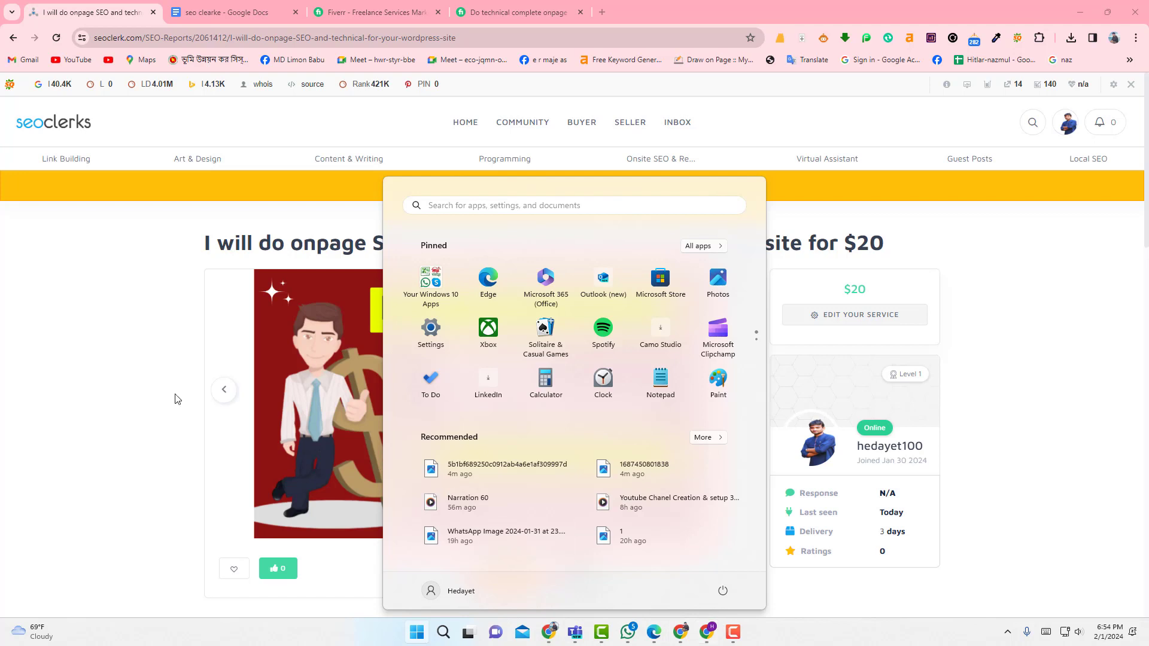
{"action": "left_click", "coordinate": [96, 358]}
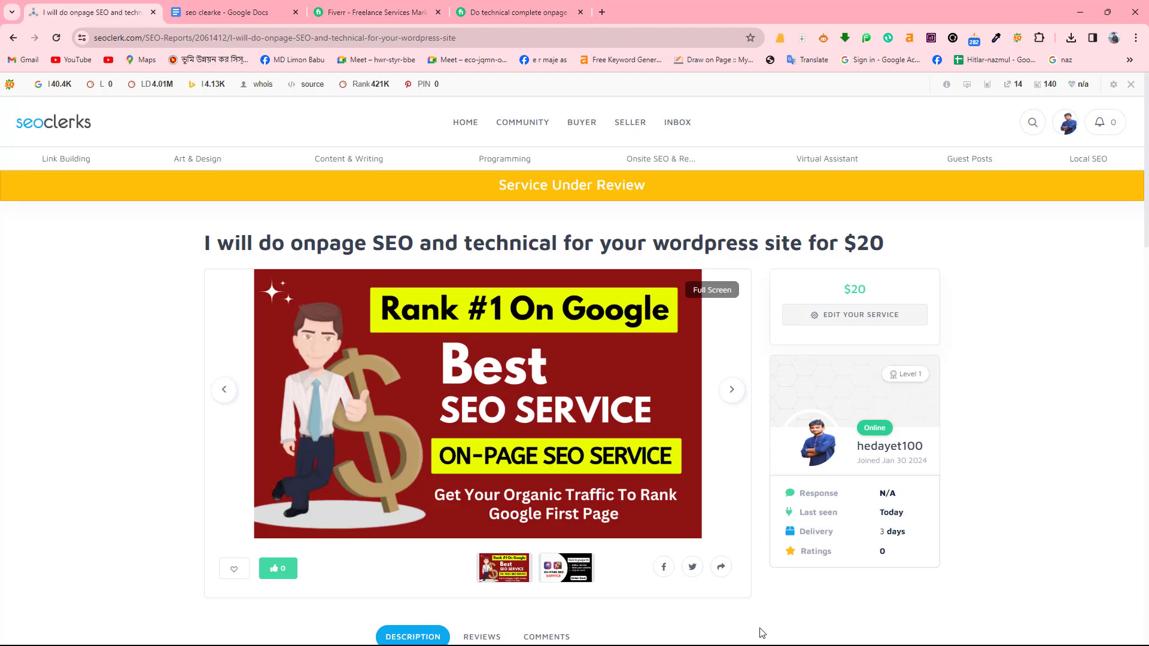
{"action": "key", "text": "super"}
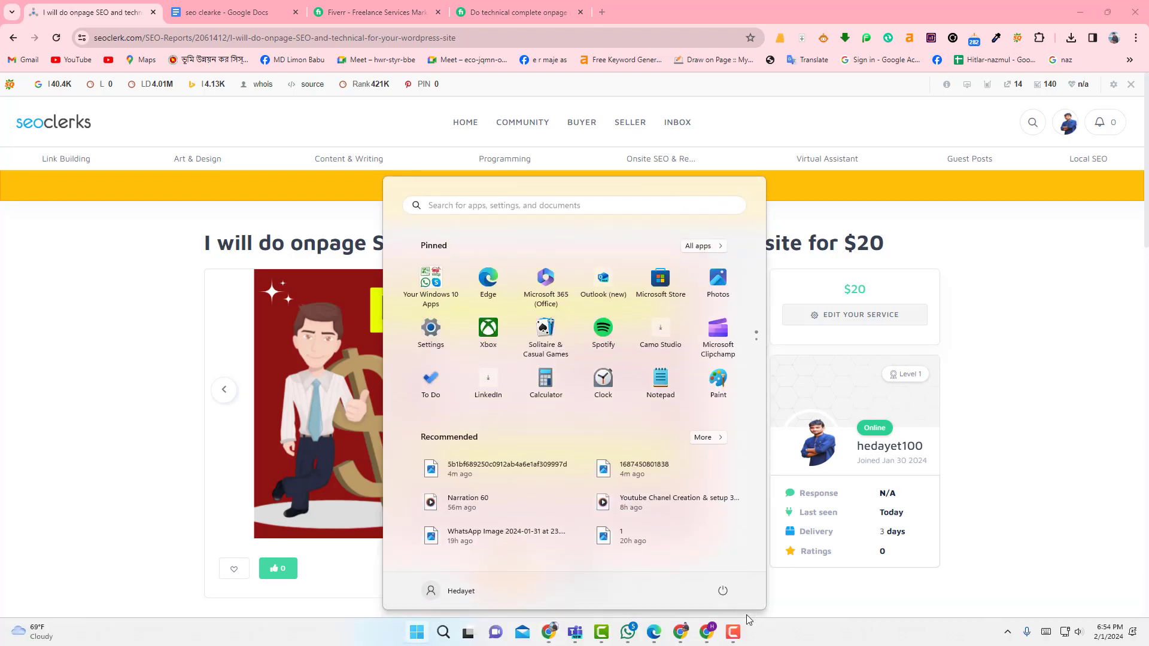